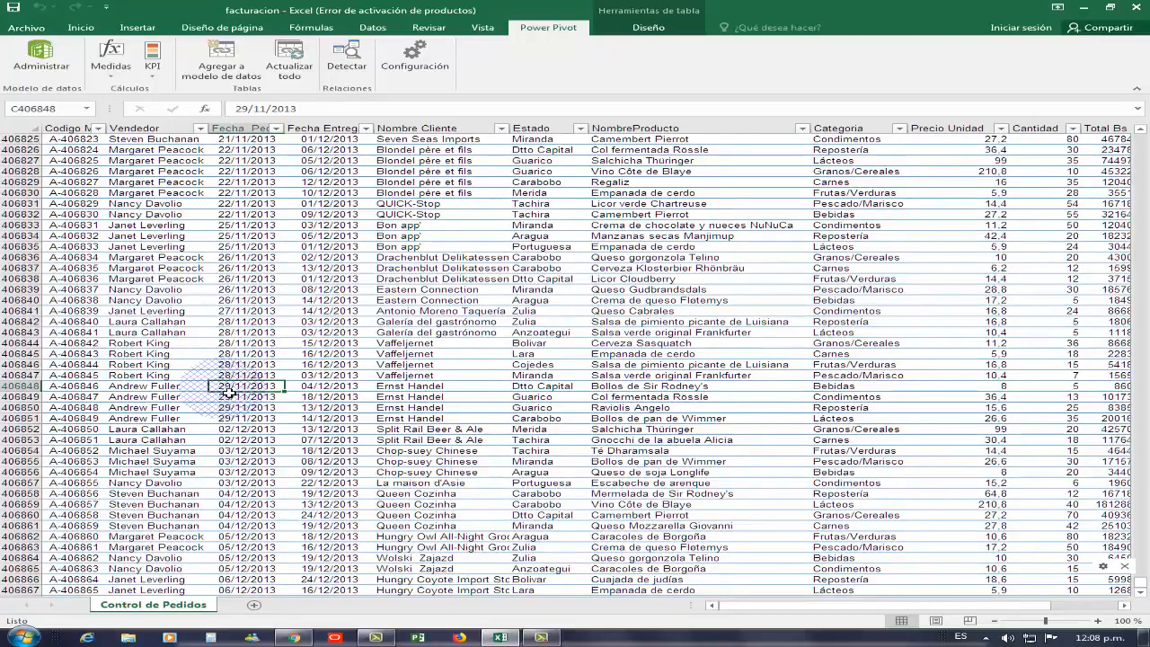
- Return to the top of the order table at record A-0001 and select a cell inside it
key(ctrl+Up)
key(Down)
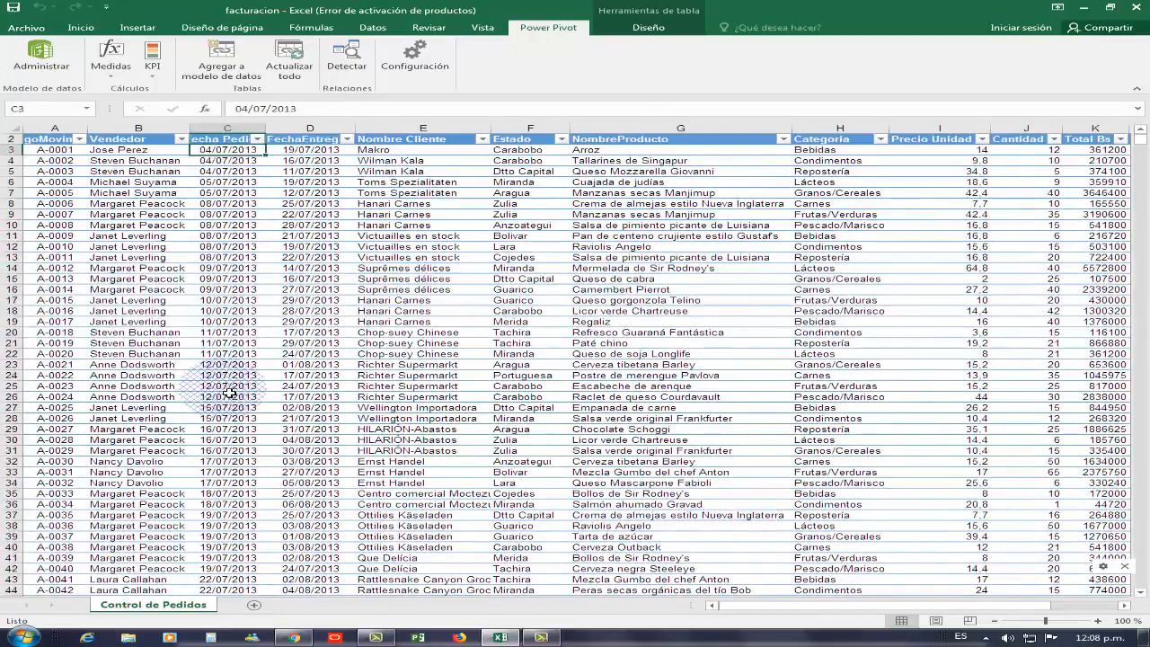
key(Down)
key(Up)
key(Left)
key(Left)
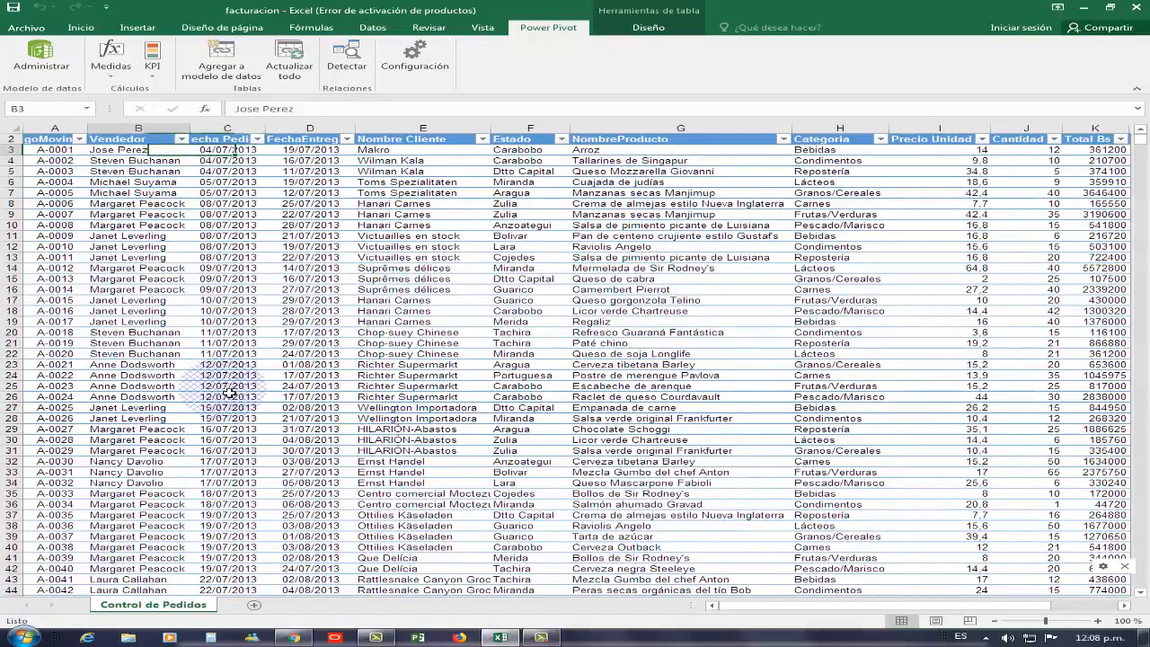
key(Right)
key(Right)
key(Right)
key(Right)
key(Right)
key(Right)
key(Right)
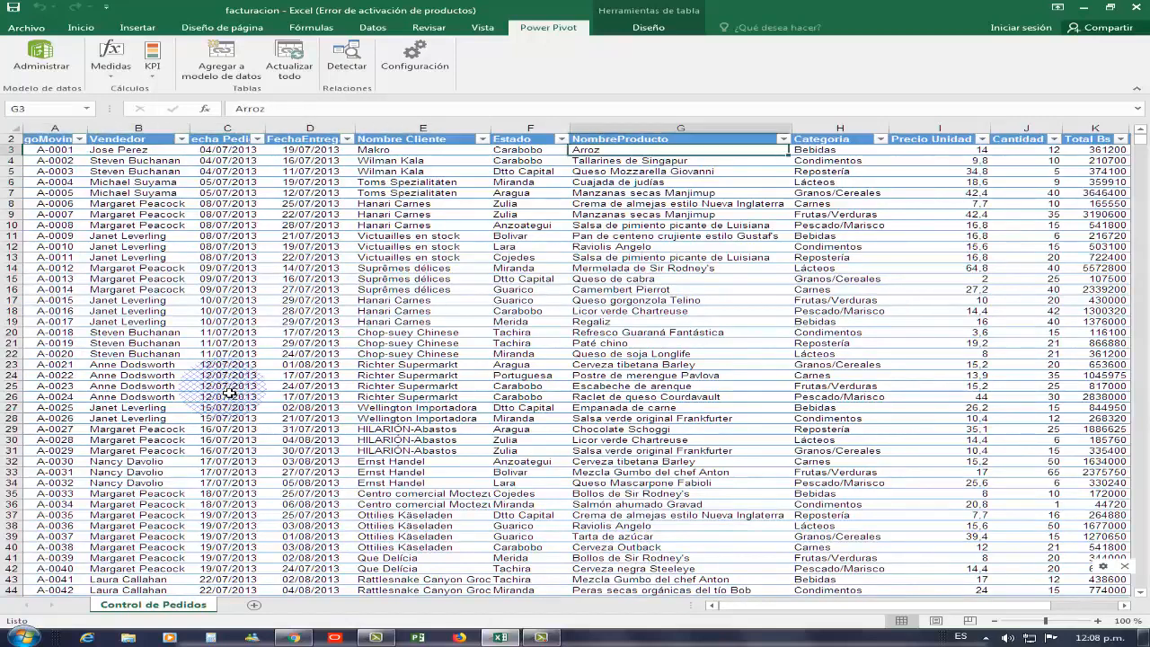
key(Left)
key(Left)
key(Left)
key(Left)
key(Left)
key(Left)
key(Left)
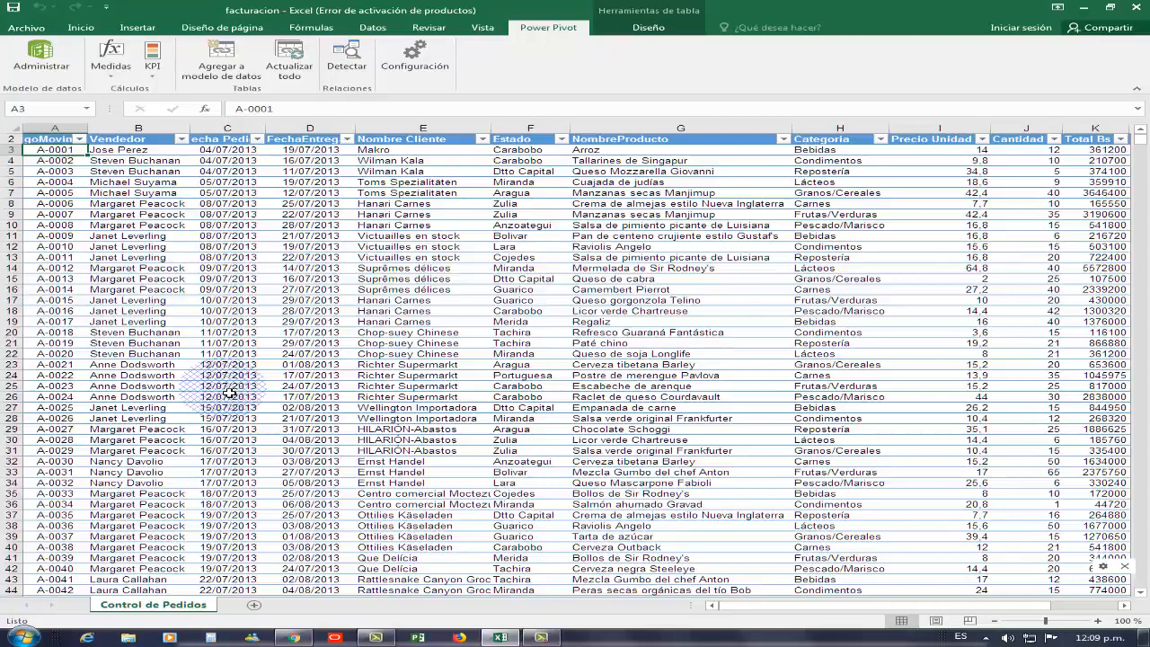
click(476, 258)
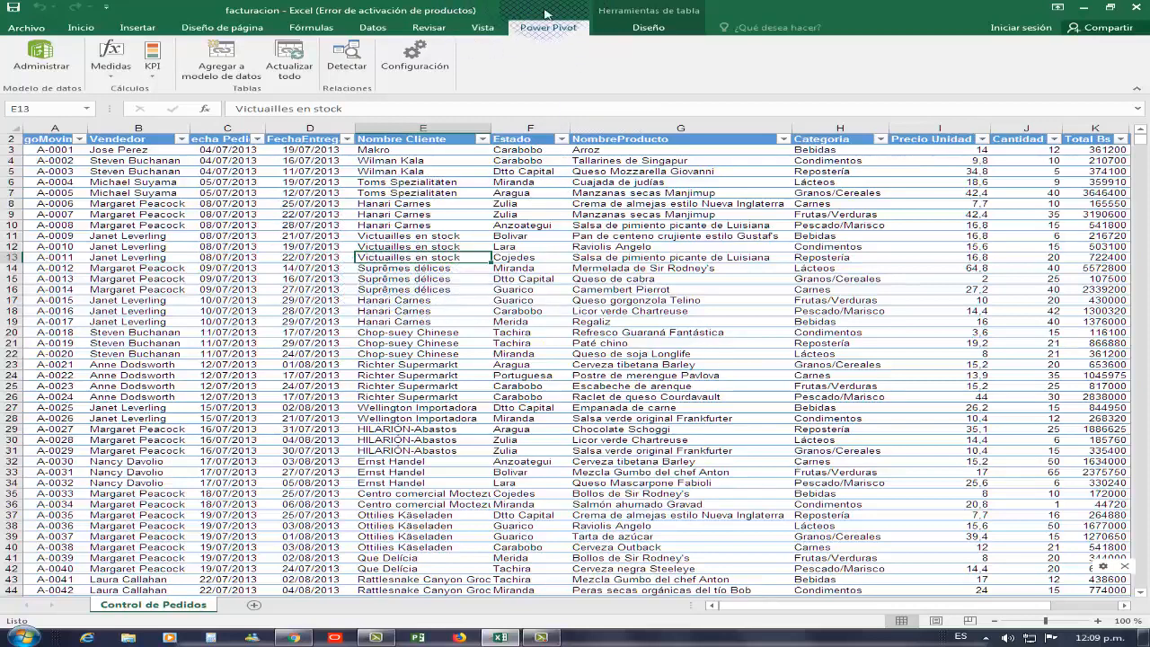
- Add the order table to the data model so Power Pivot loads it as facturacion
click(239, 63)
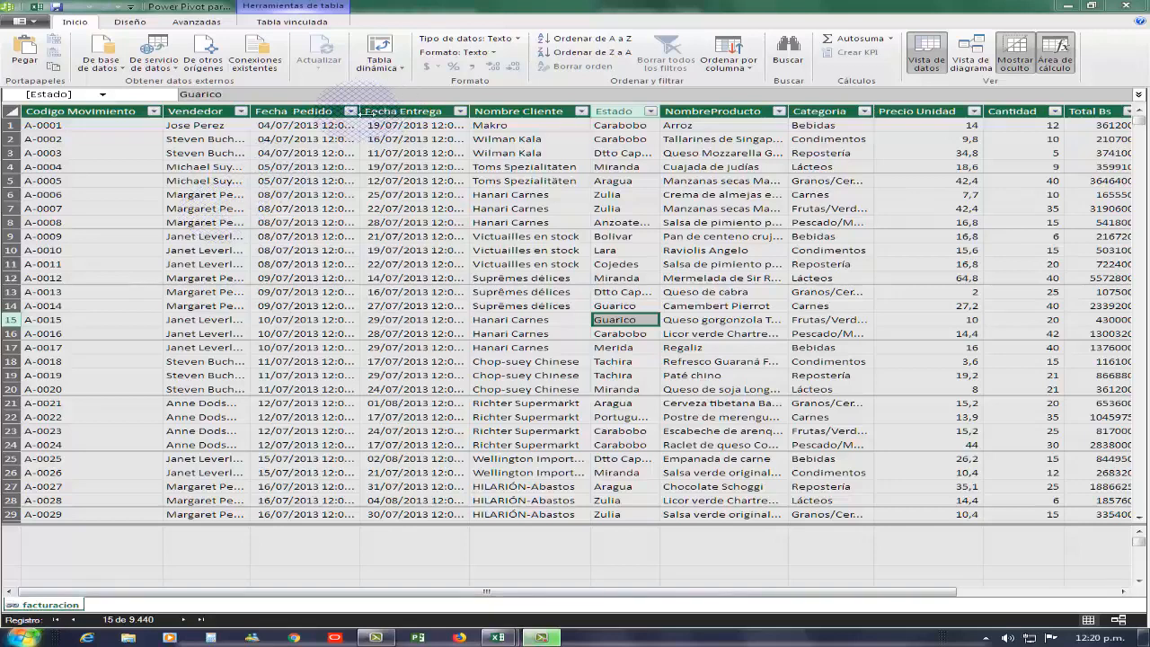
- Give Fecha Pedido the date-only format *14/03/2001 and narrow the column to fit
drag(359, 113, 416, 115)
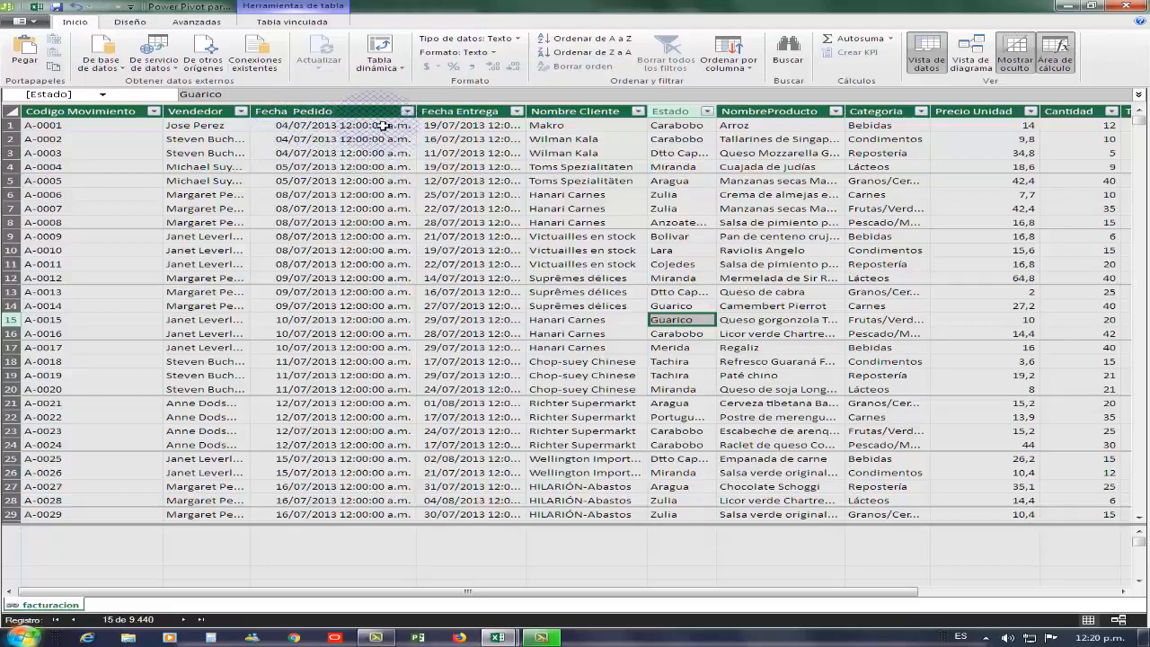
click(384, 112)
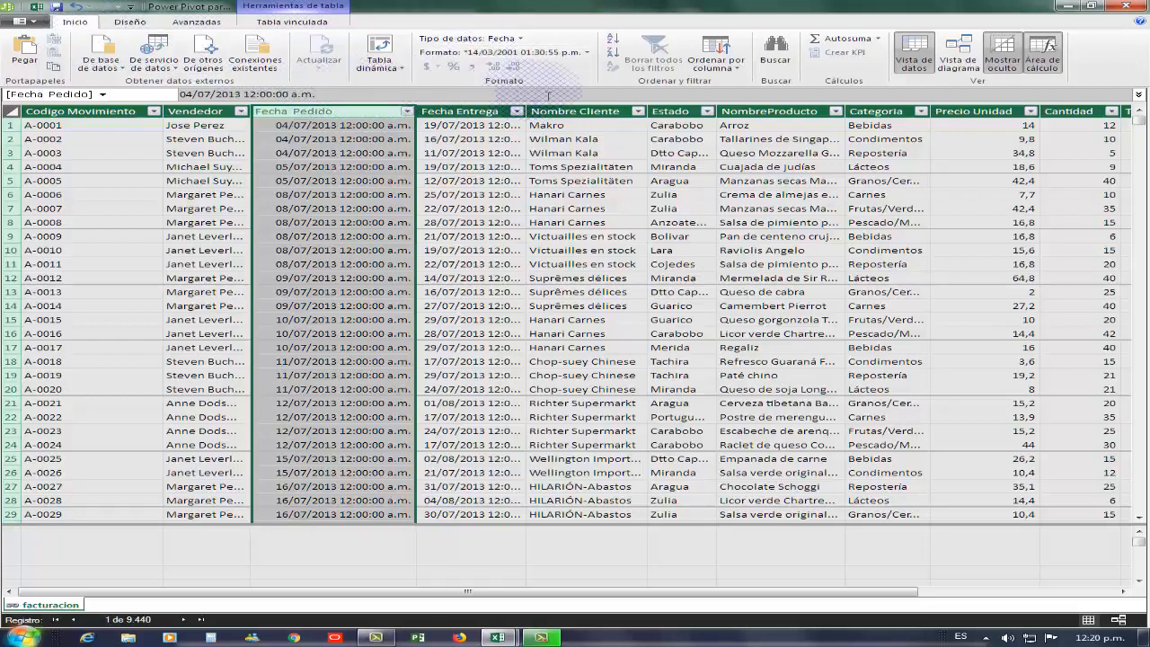
click(519, 39)
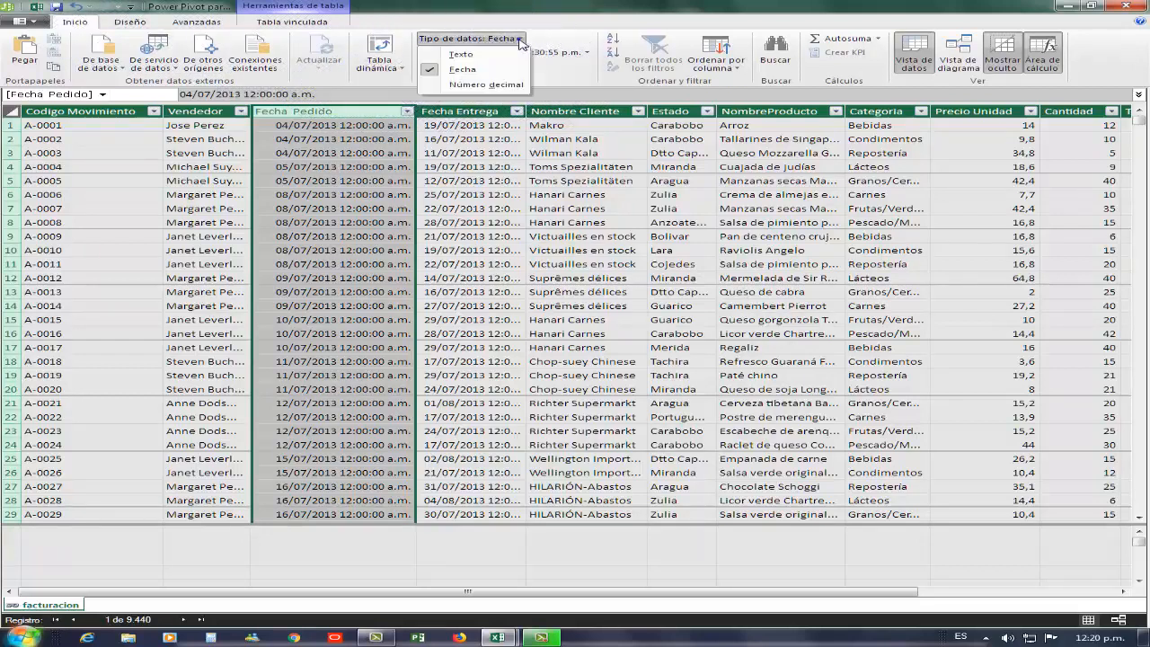
click(580, 52)
click(505, 87)
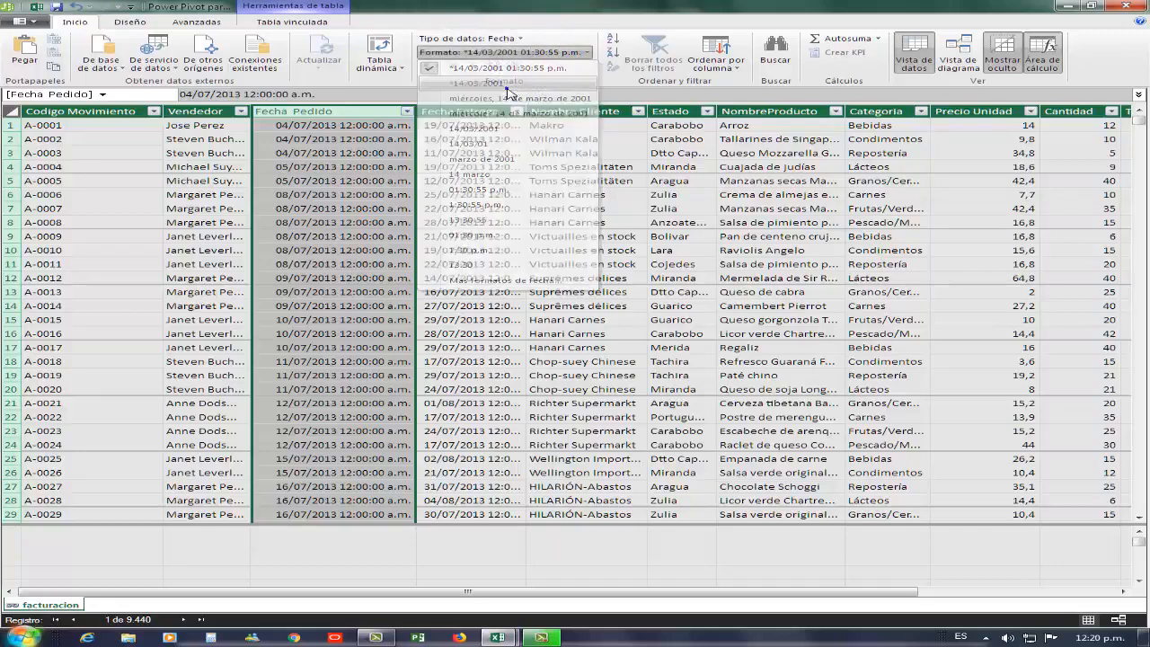
click(438, 177)
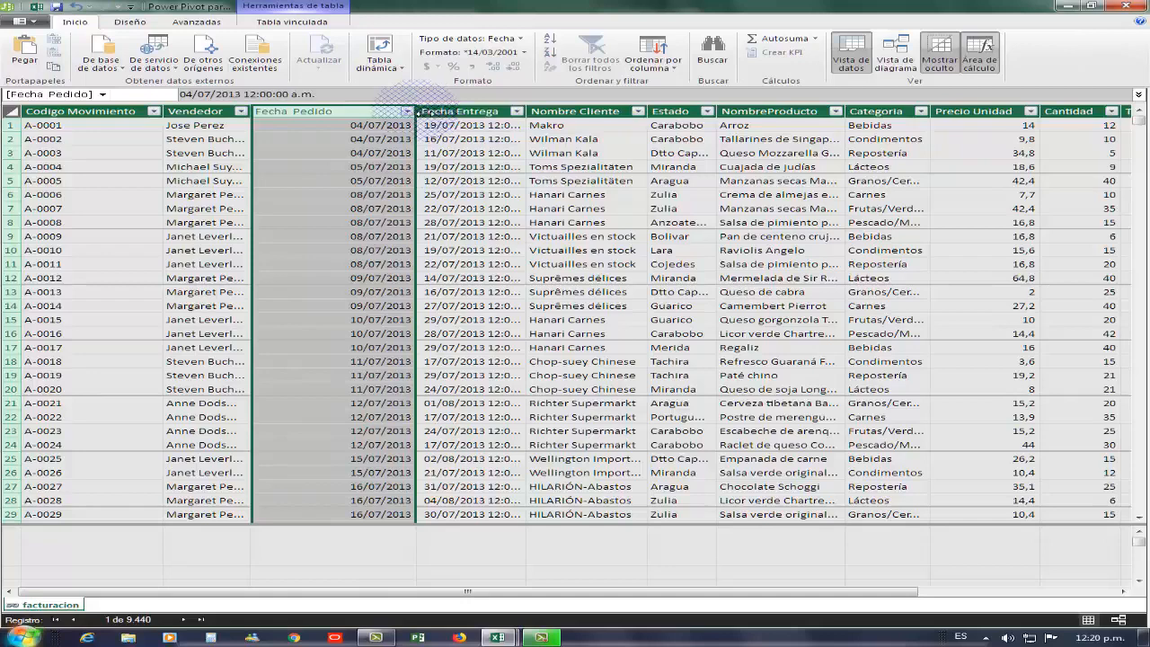
drag(416, 111, 344, 113)
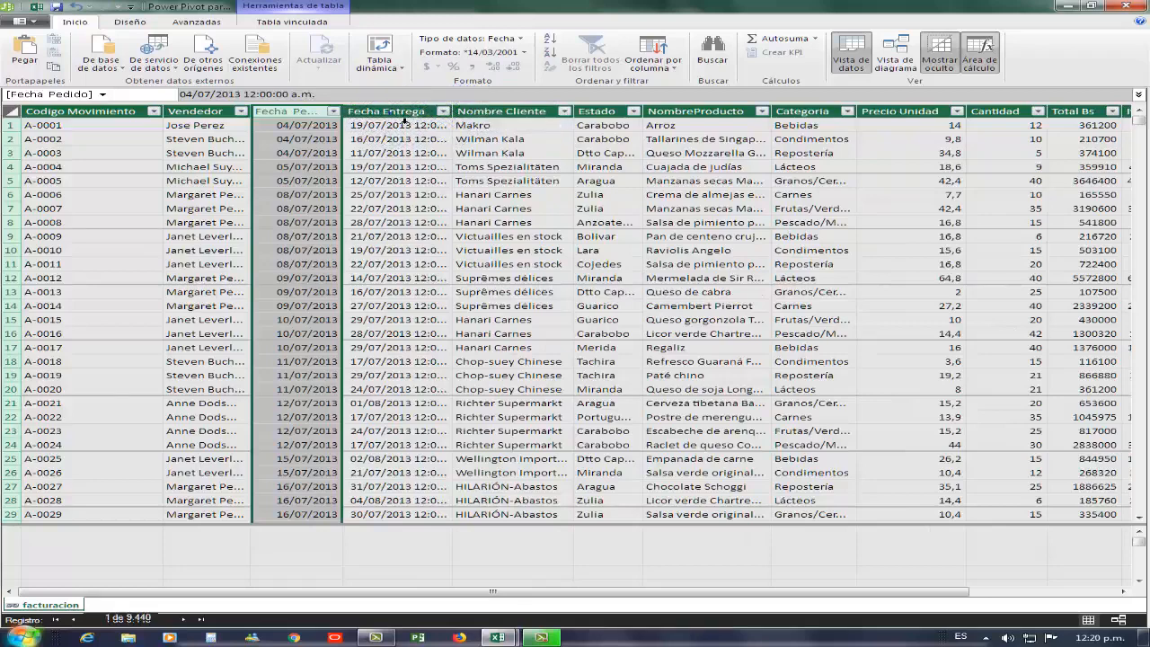
- Apply the date-only *14/03/2001 format to the Fecha Entrega column
click(400, 117)
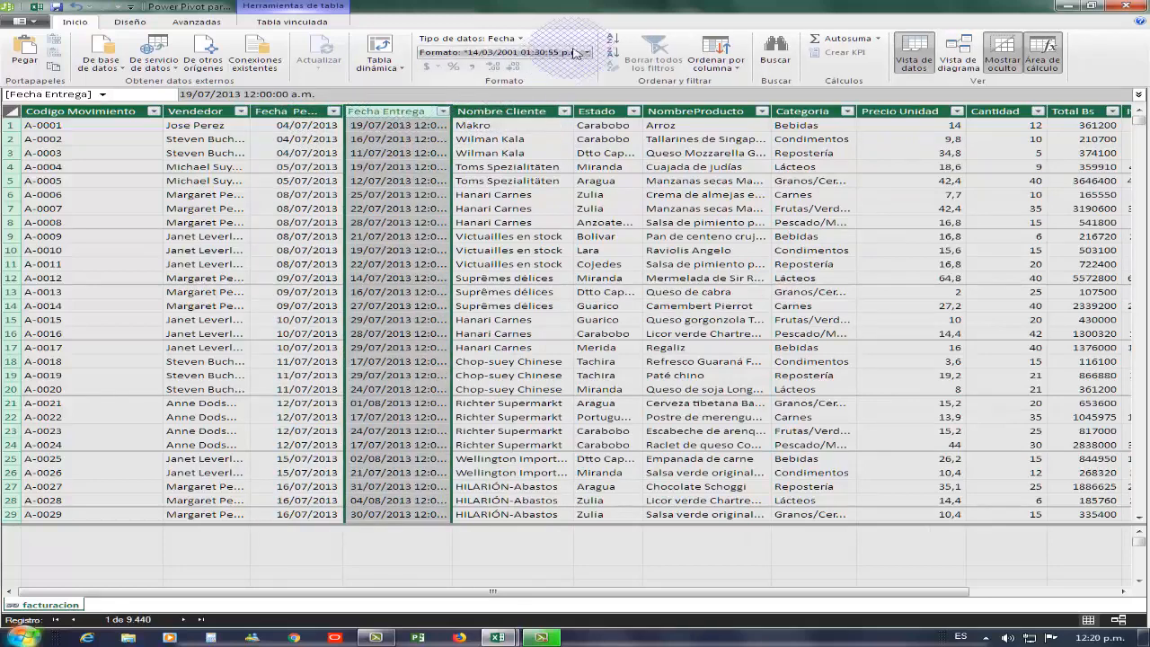
click(586, 55)
click(517, 82)
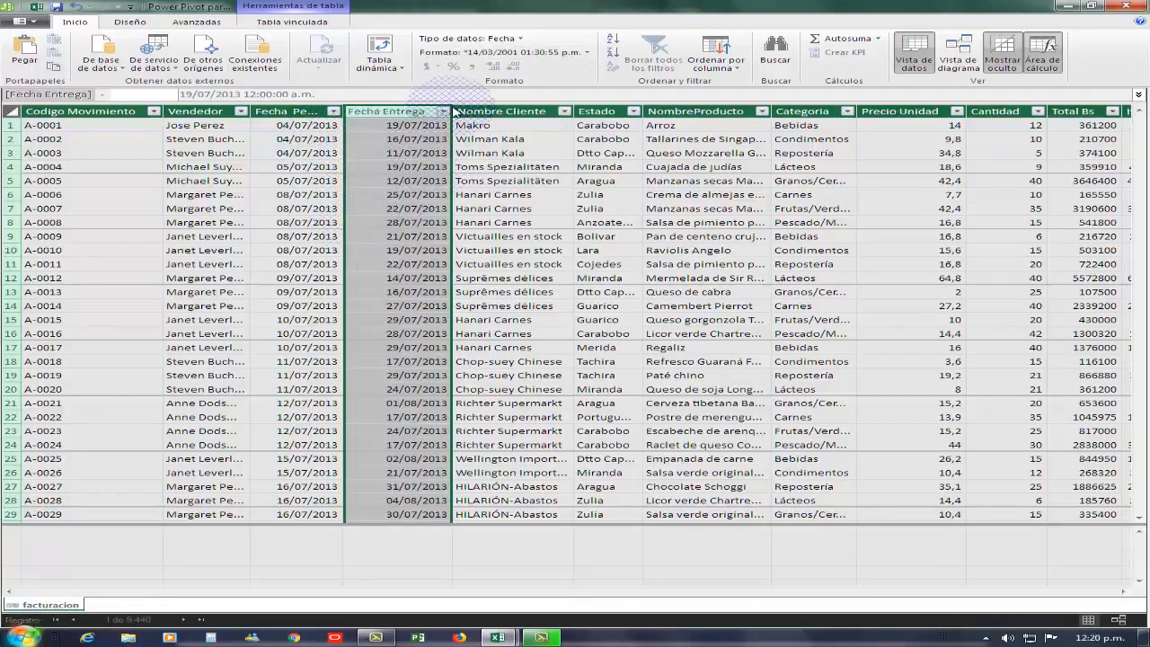
click(506, 230)
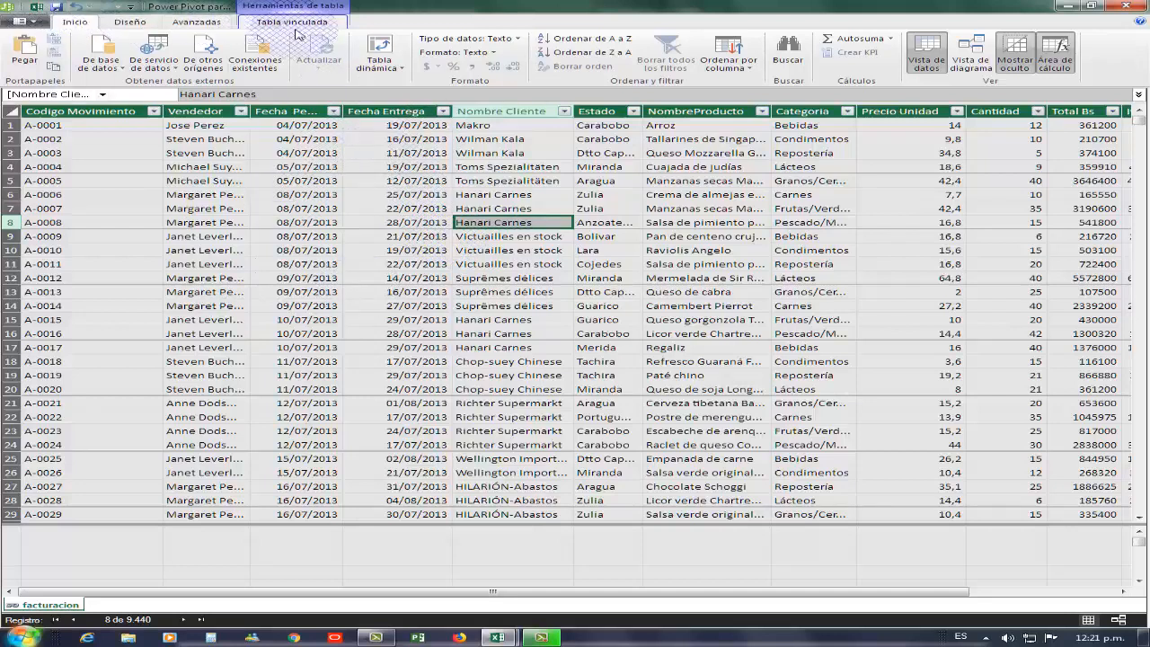
- Create a new Calendario date table with Tabla de fechas > Nuevo, then return to facturacion
click(135, 23)
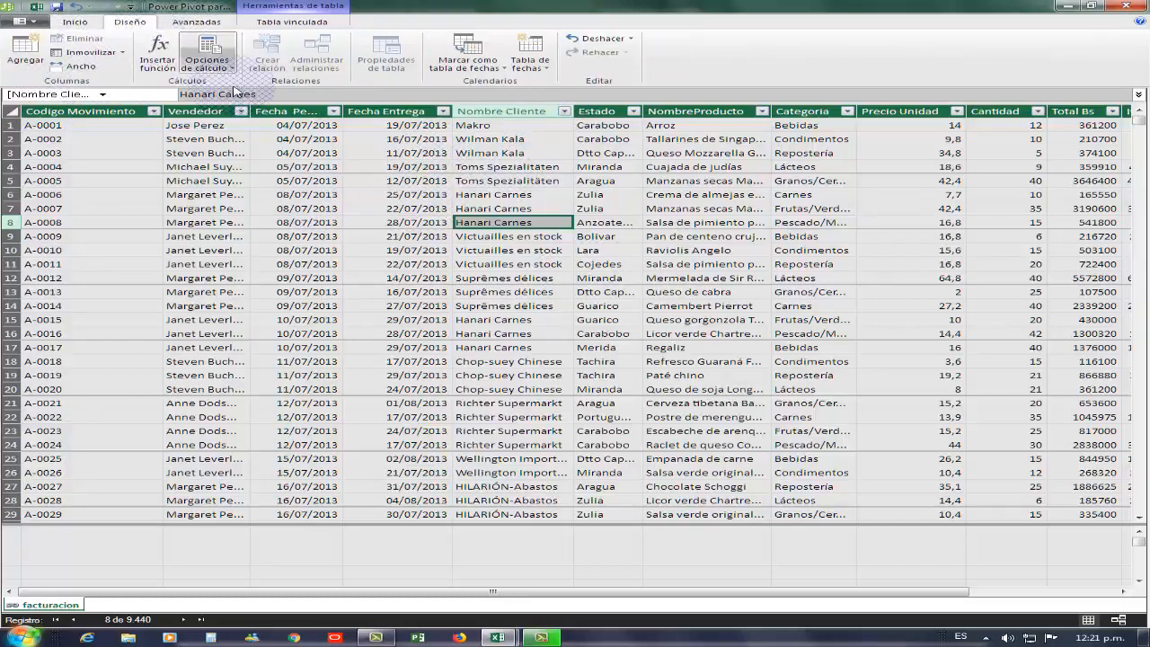
click(542, 72)
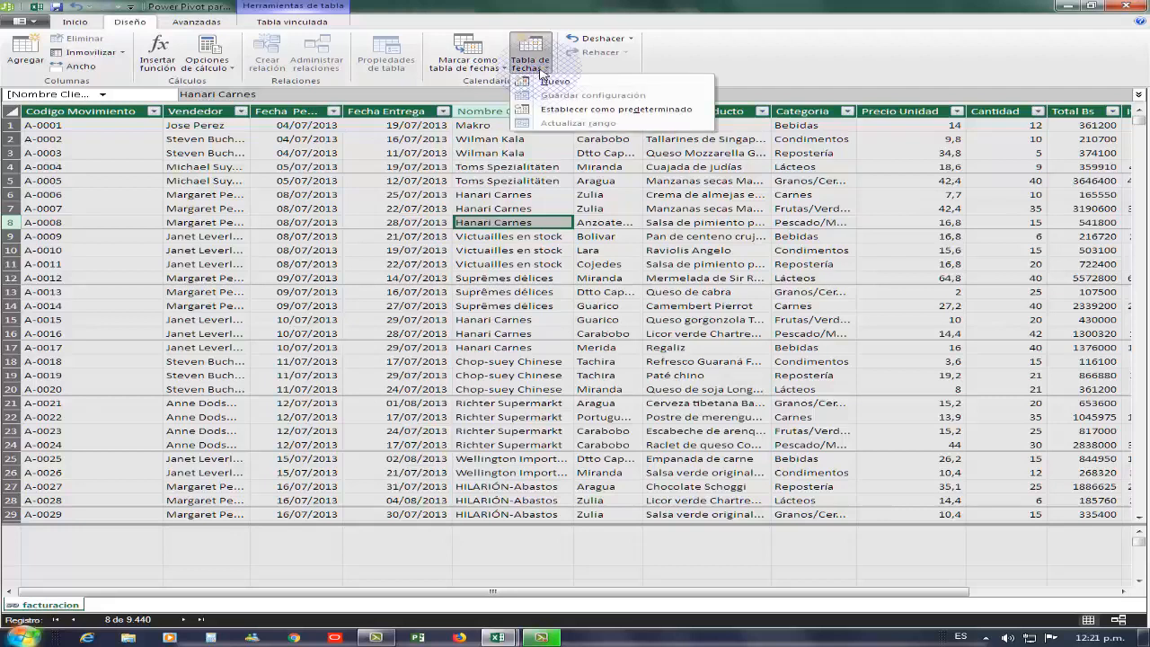
click(567, 83)
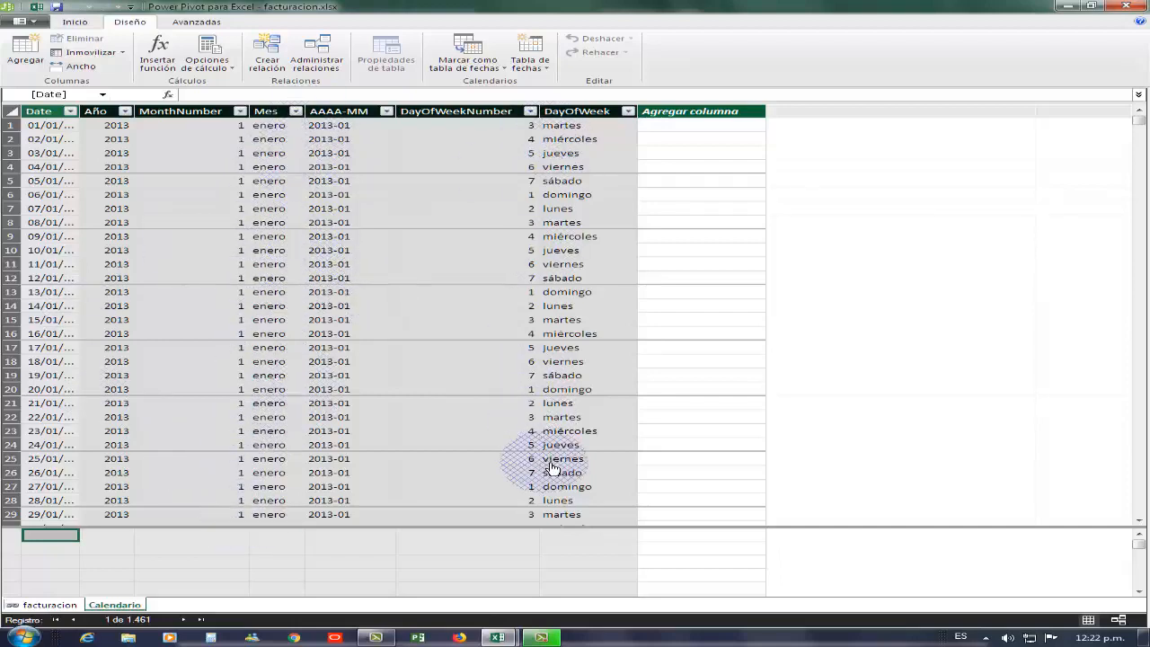
click(61, 609)
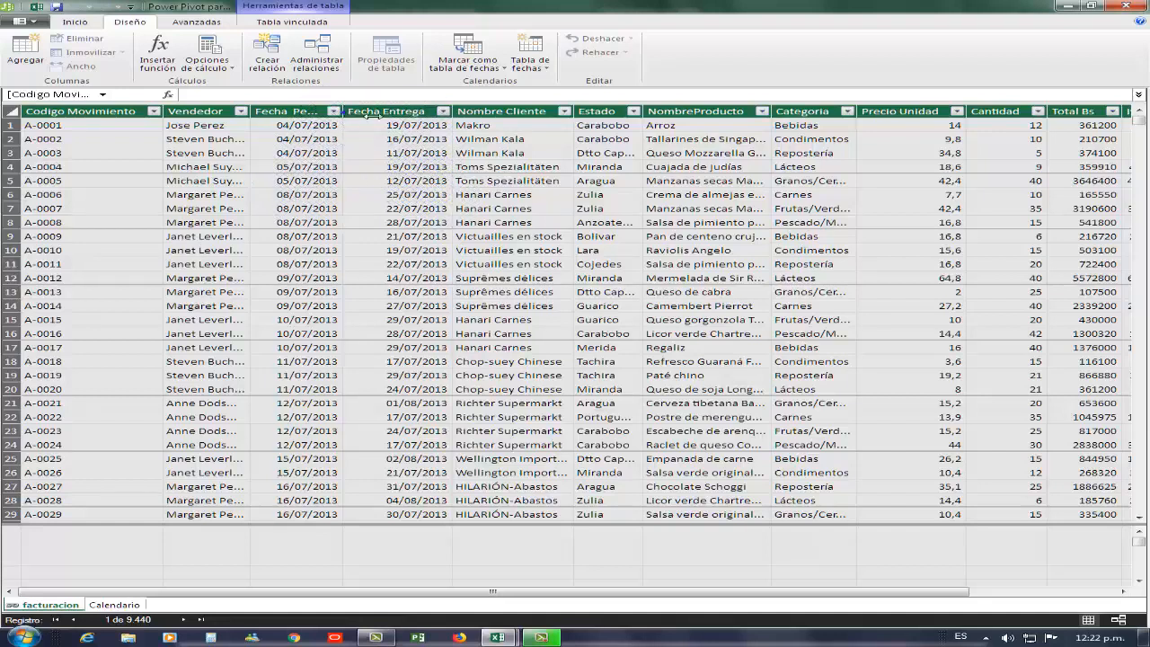
- Relate facturacion's Fecha Pedido column to Calendario's Date column
drag(371, 115, 368, 114)
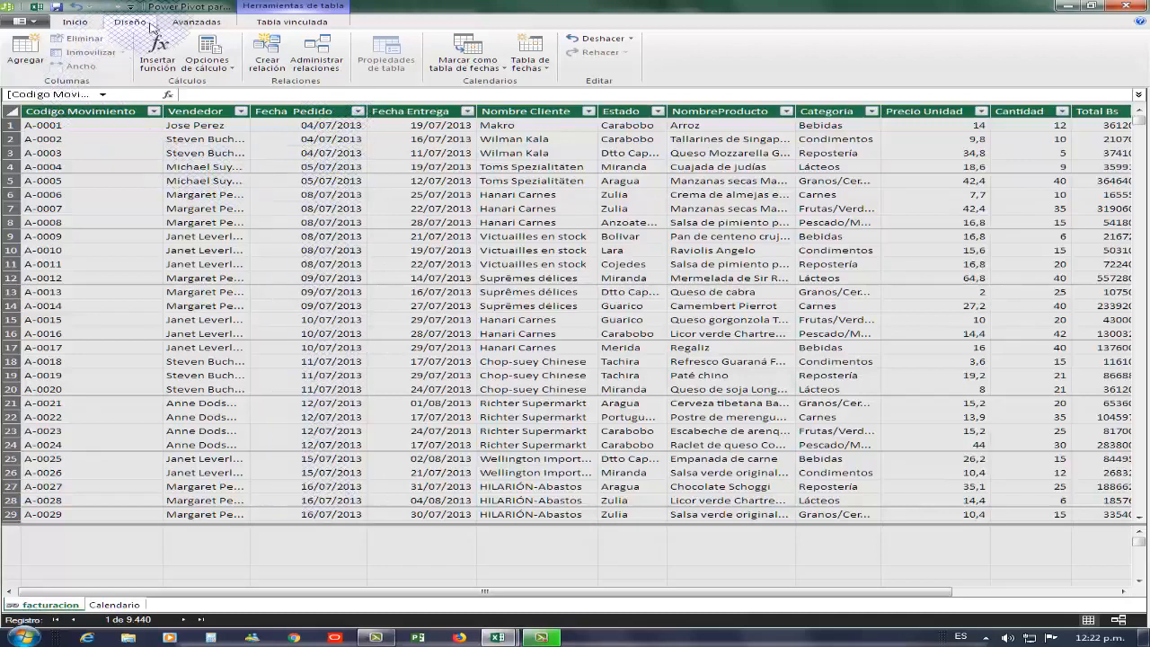
click(276, 59)
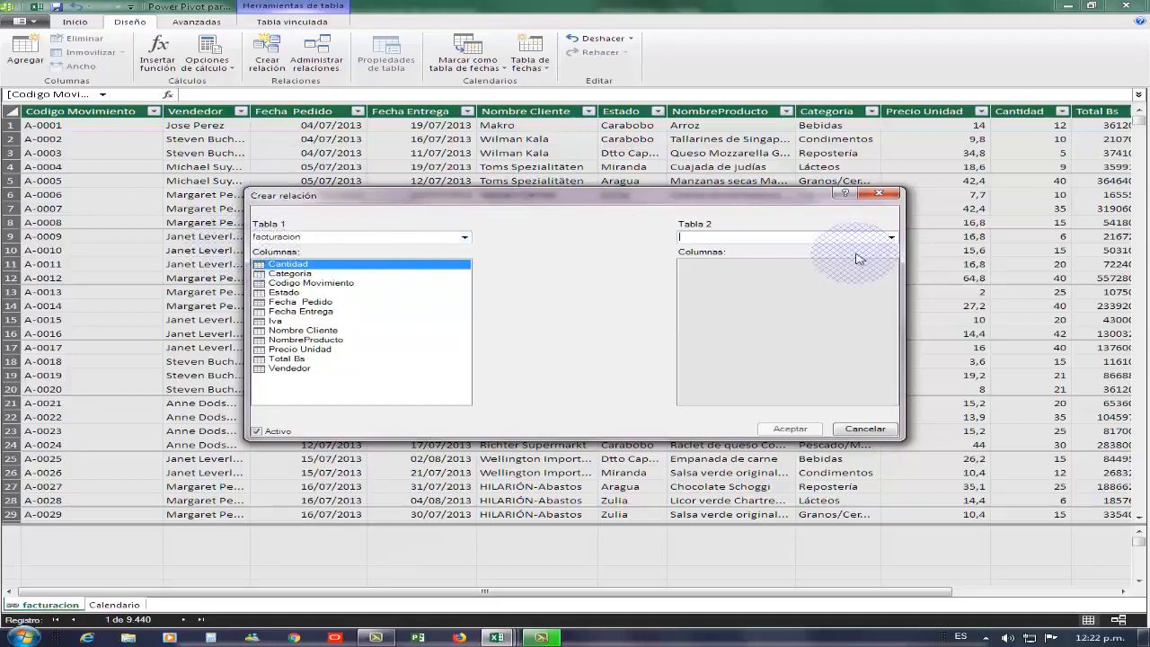
click(890, 238)
click(760, 251)
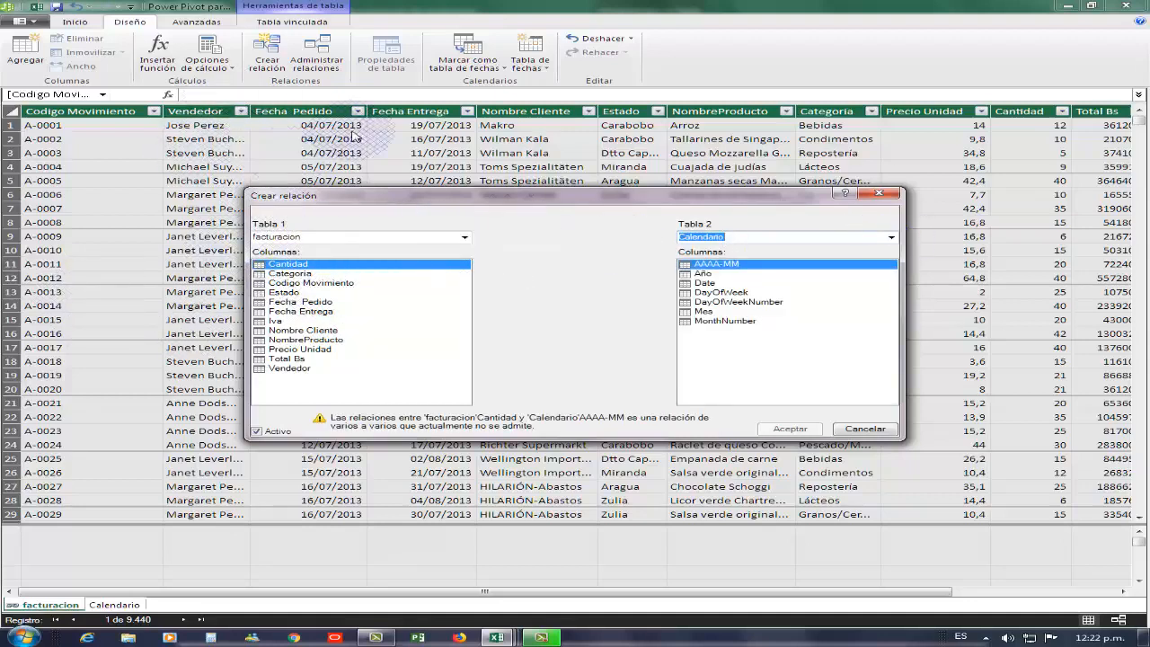
click(322, 304)
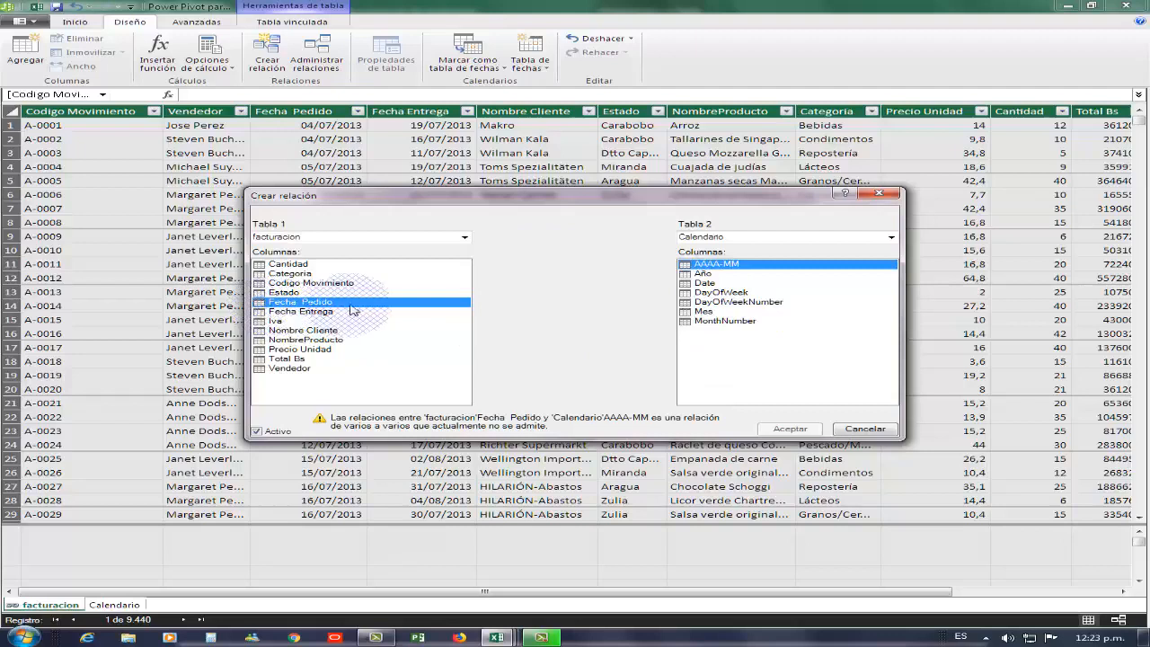
click(715, 283)
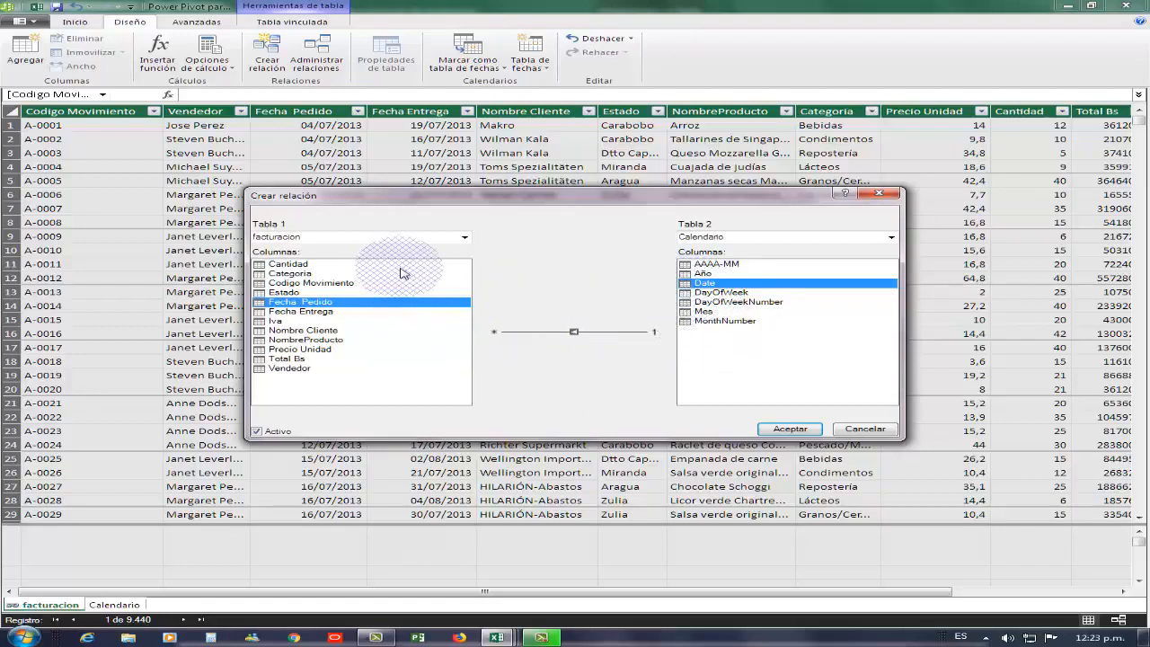
click(788, 430)
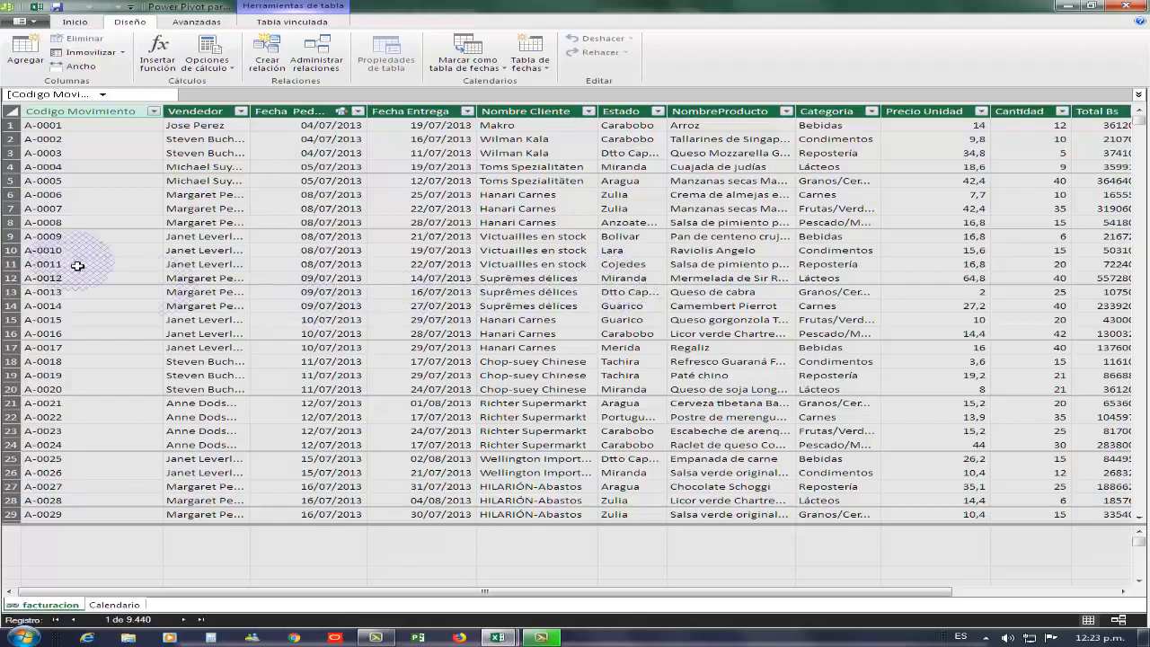
- Enlarge the facturacion and Calendario boxes in Diagram view to show all fields, then return to Data view
click(194, 24)
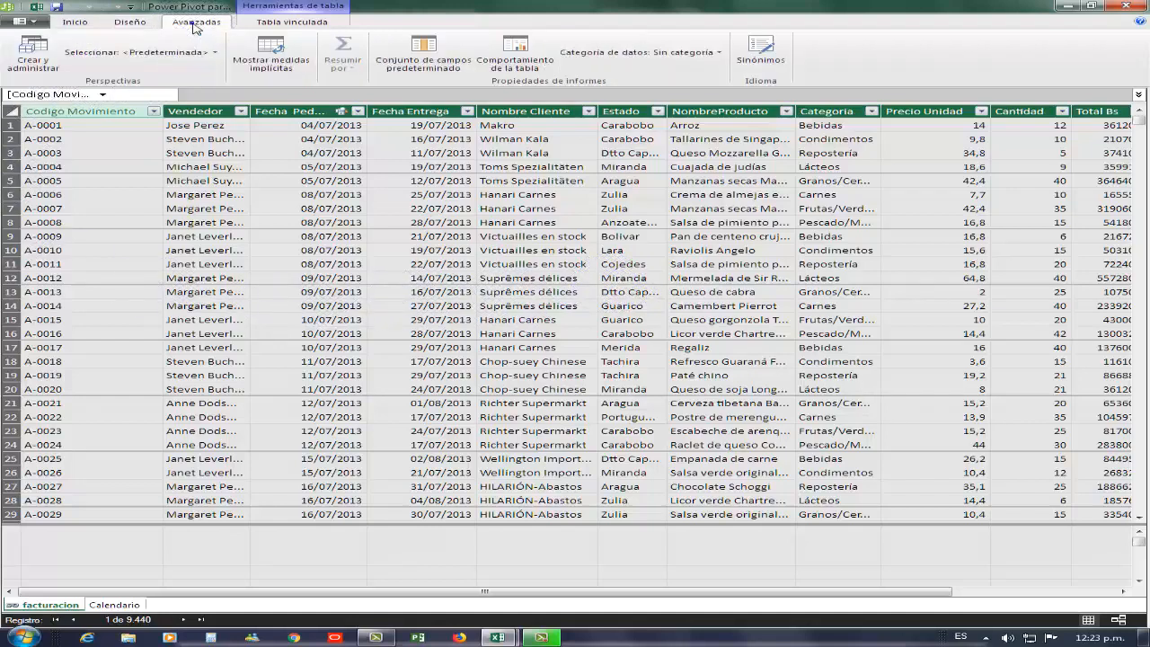
click(77, 21)
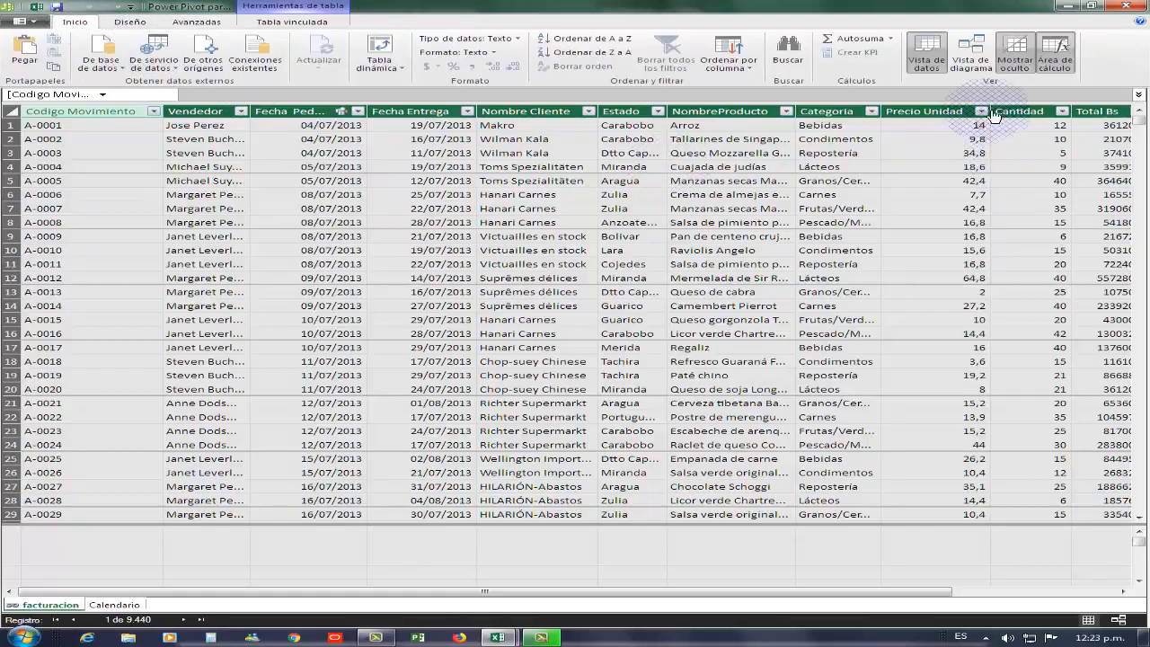
click(971, 61)
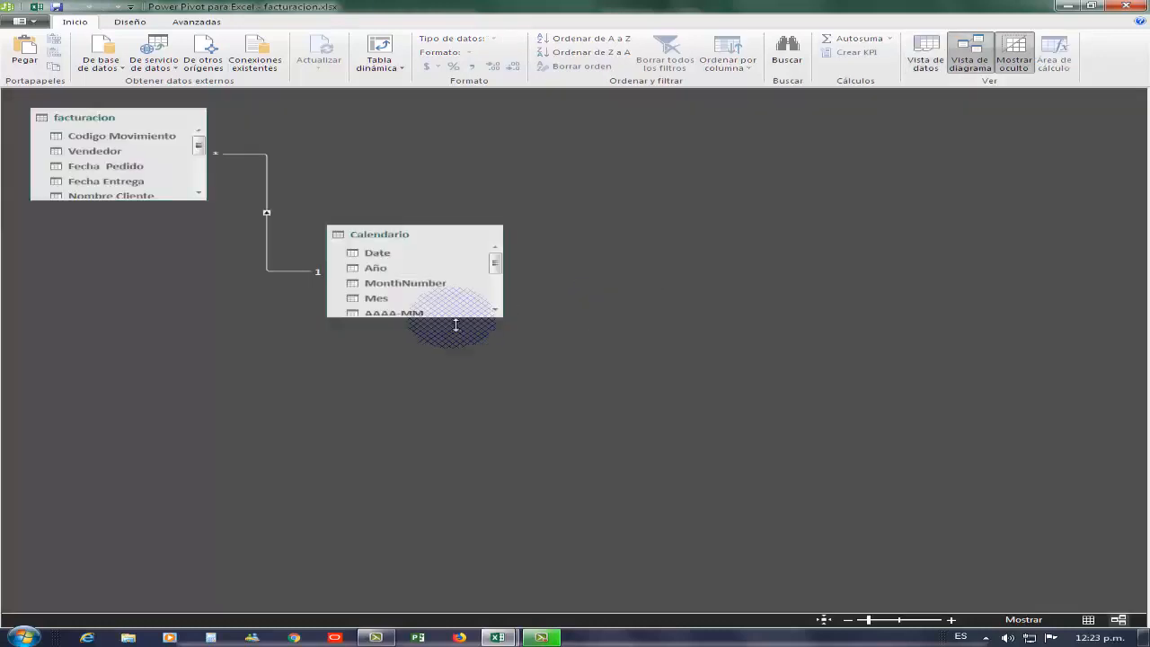
drag(445, 396, 442, 442)
drag(184, 199, 183, 381)
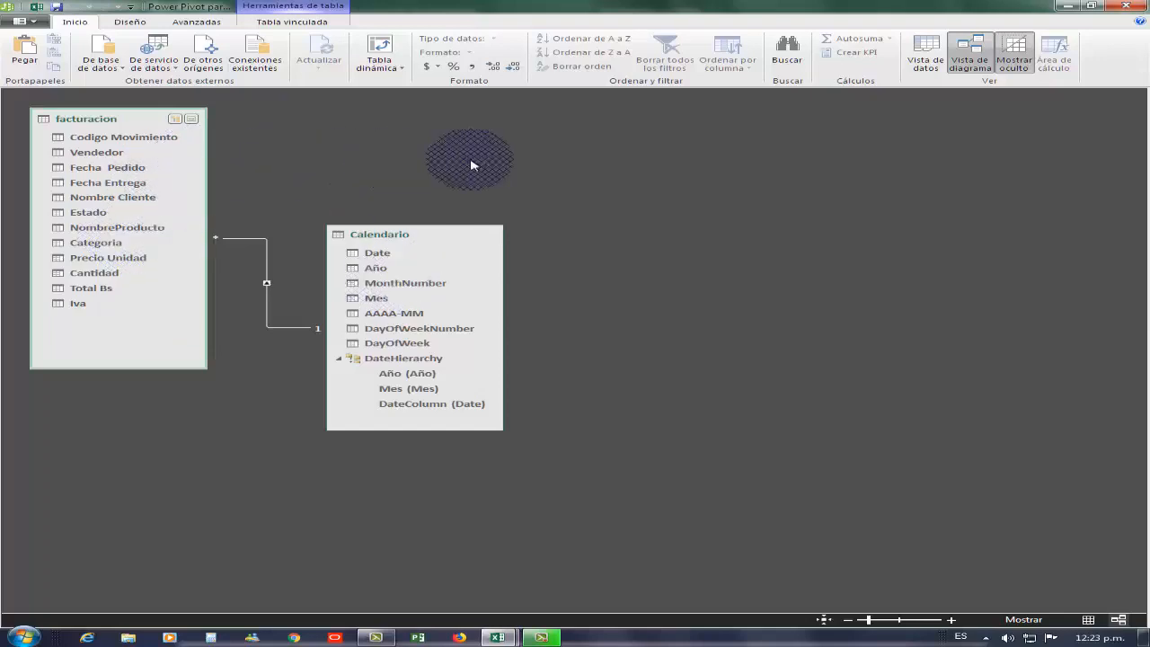
click(931, 61)
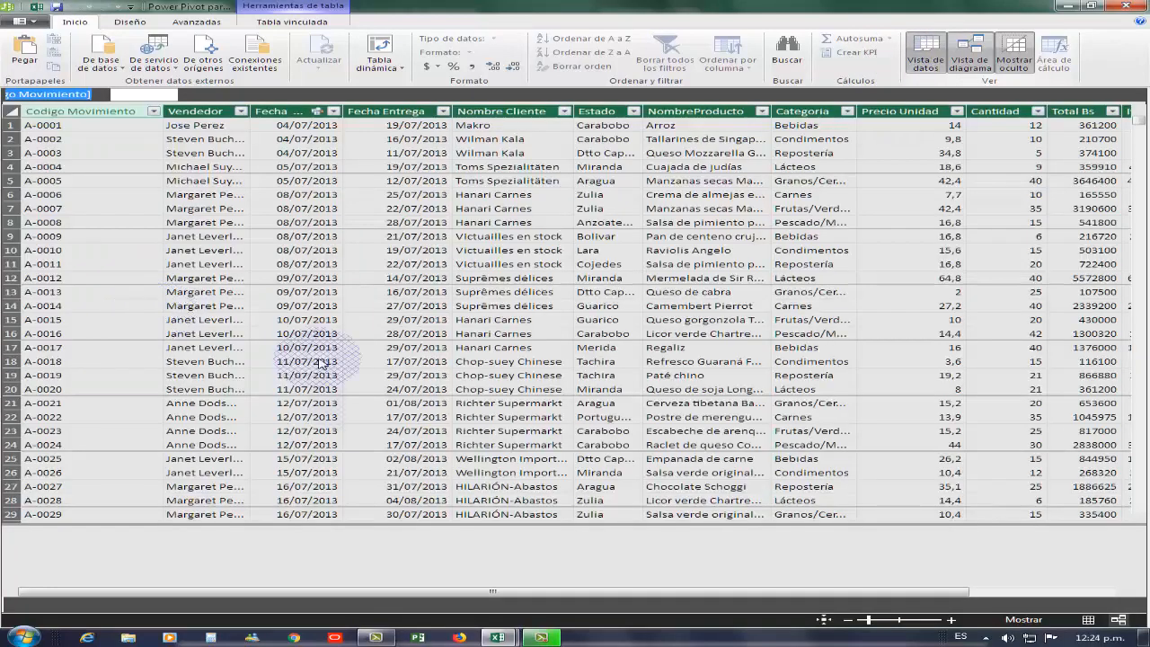
click(476, 208)
drag(477, 208, 638, 186)
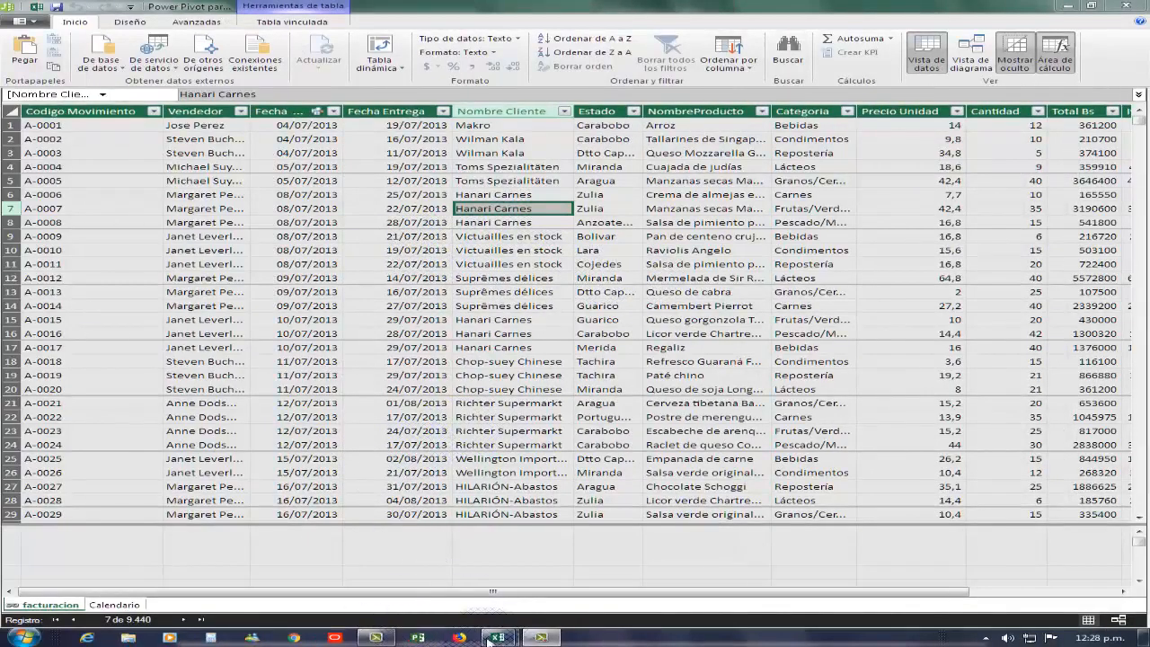
- Select the Suprêmes délices cell in row 12 and show the Avanzadas ribbon options
click(460, 279)
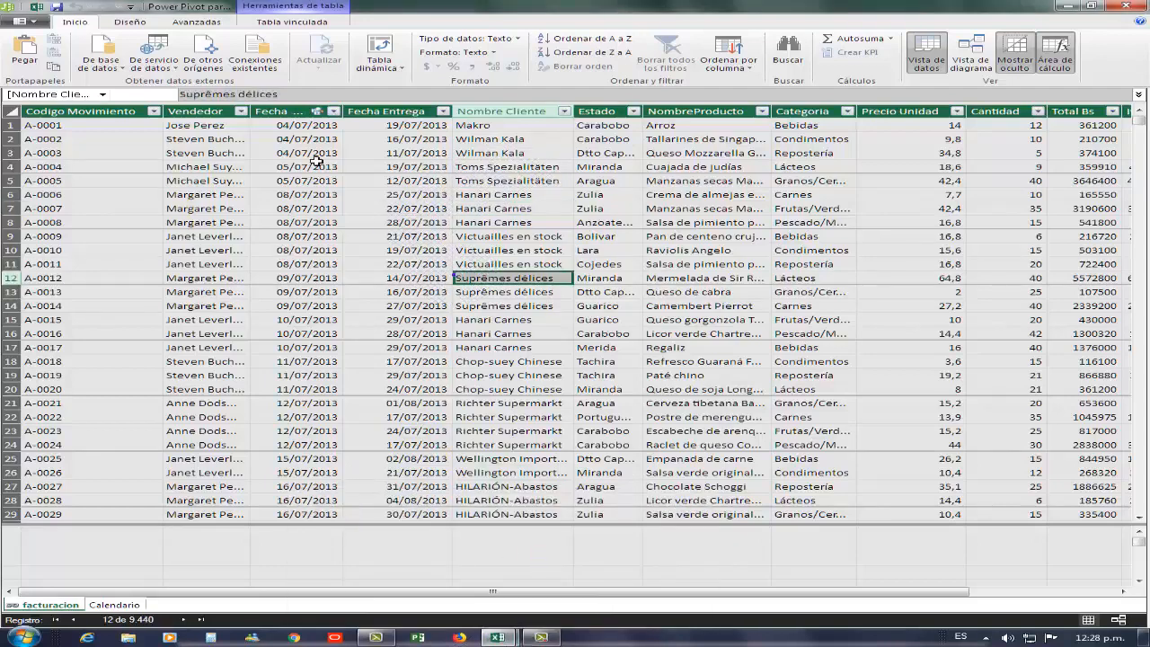
click(132, 22)
click(190, 22)
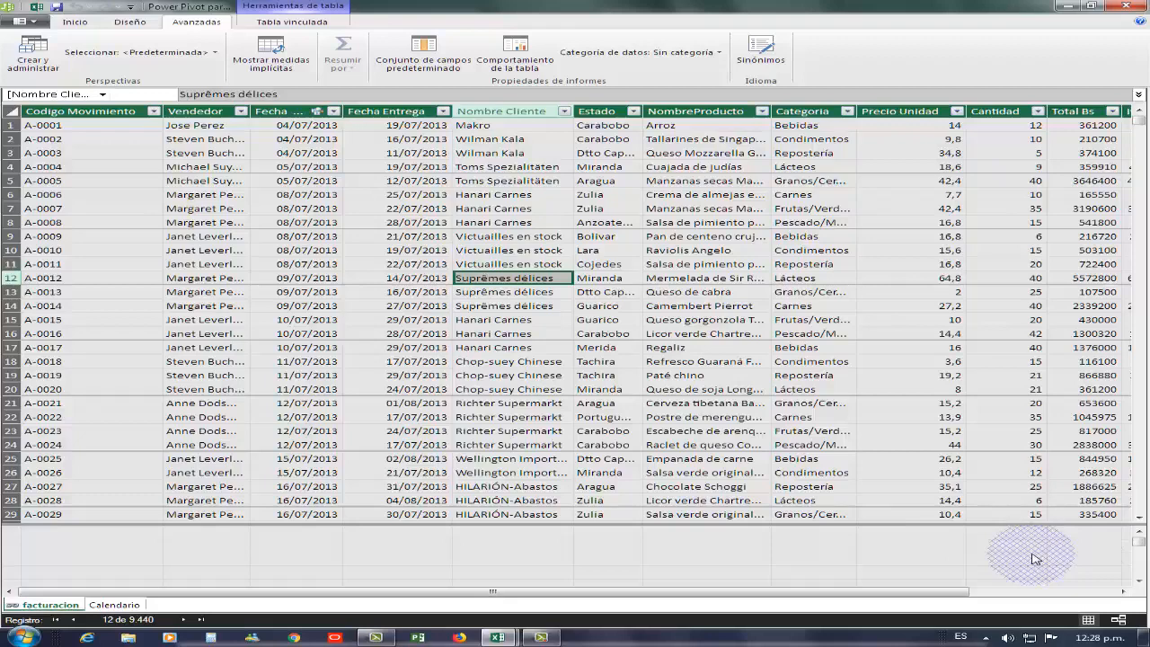
- Scroll right to the Total Bs and Iva columns and turn on Mostrar medidas implícitas
click(1123, 592)
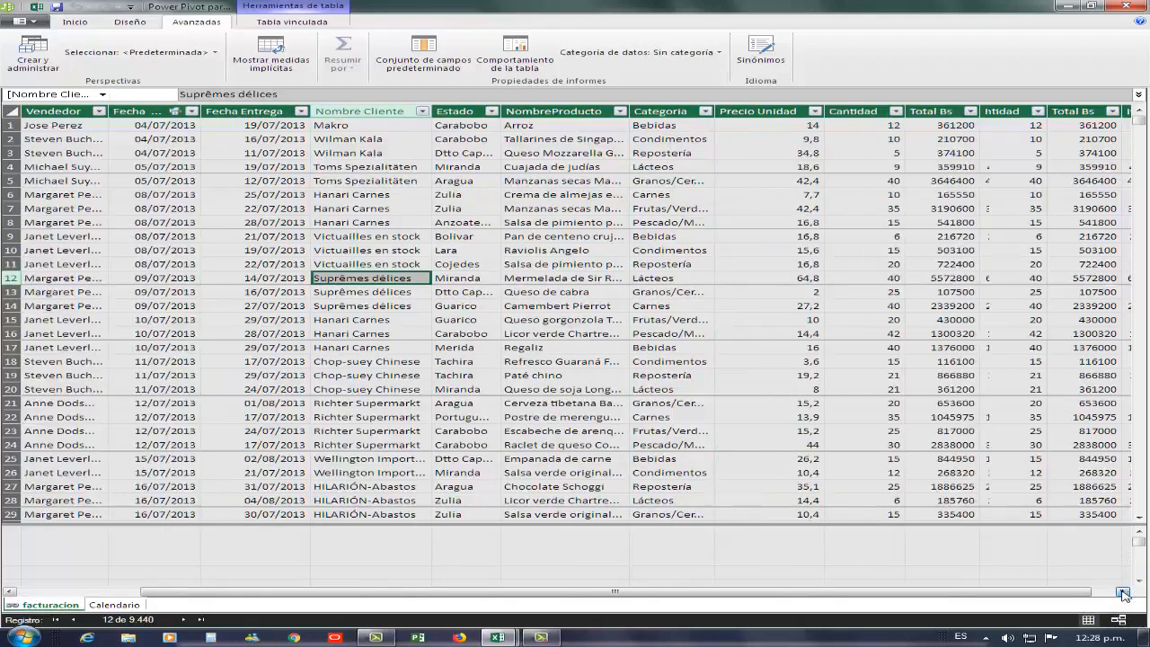
click(1123, 592)
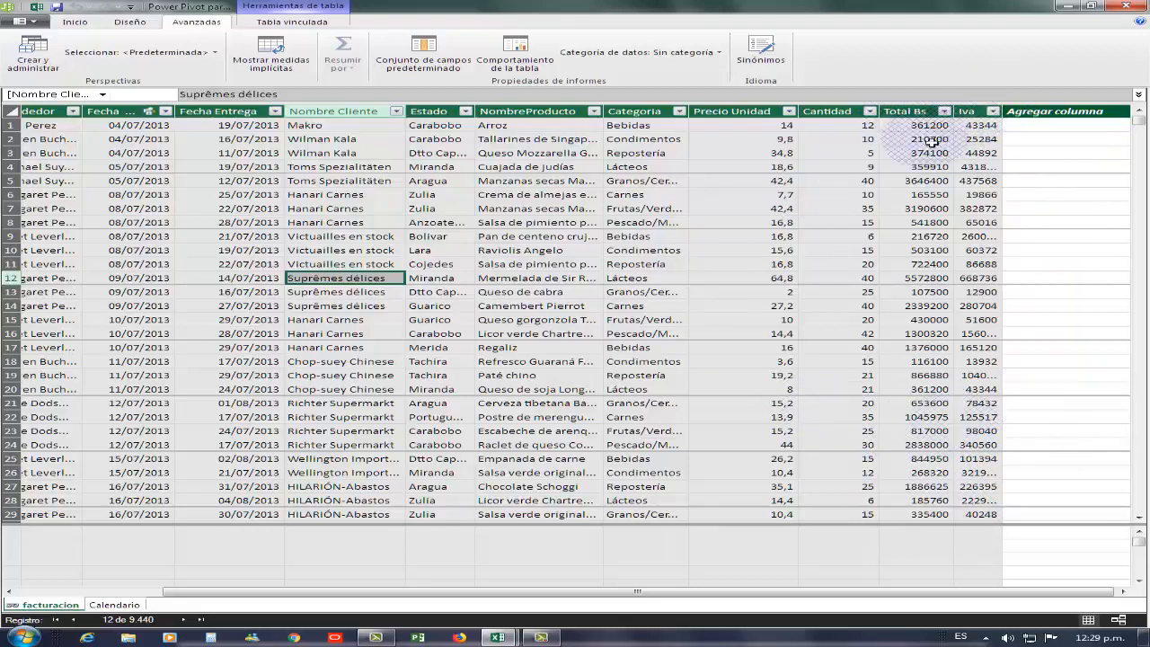
click(267, 49)
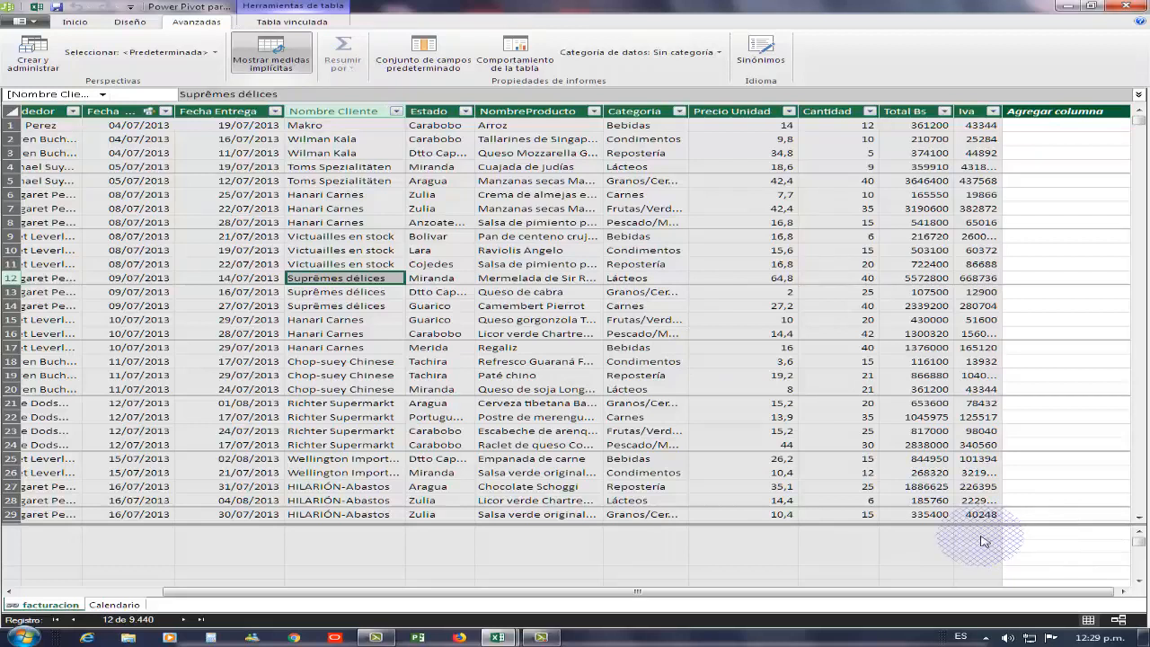
- In the enlarged calculation area under Total Bs, begin a measure with =SUM([Total Bs])
click(924, 535)
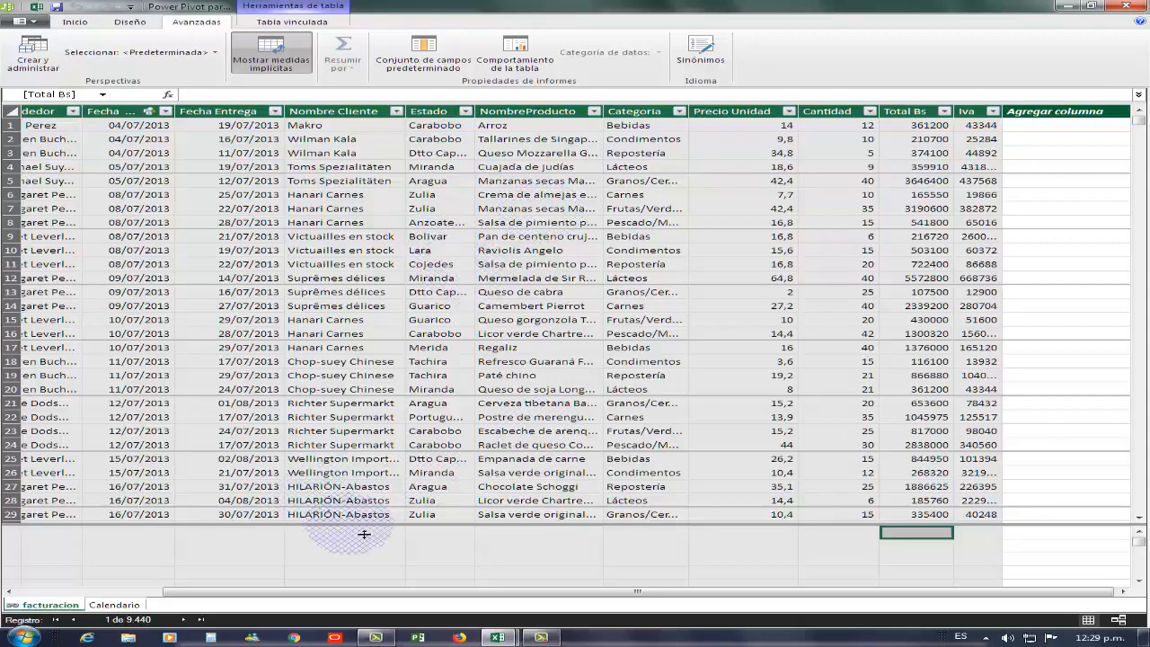
drag(387, 534, 629, 530)
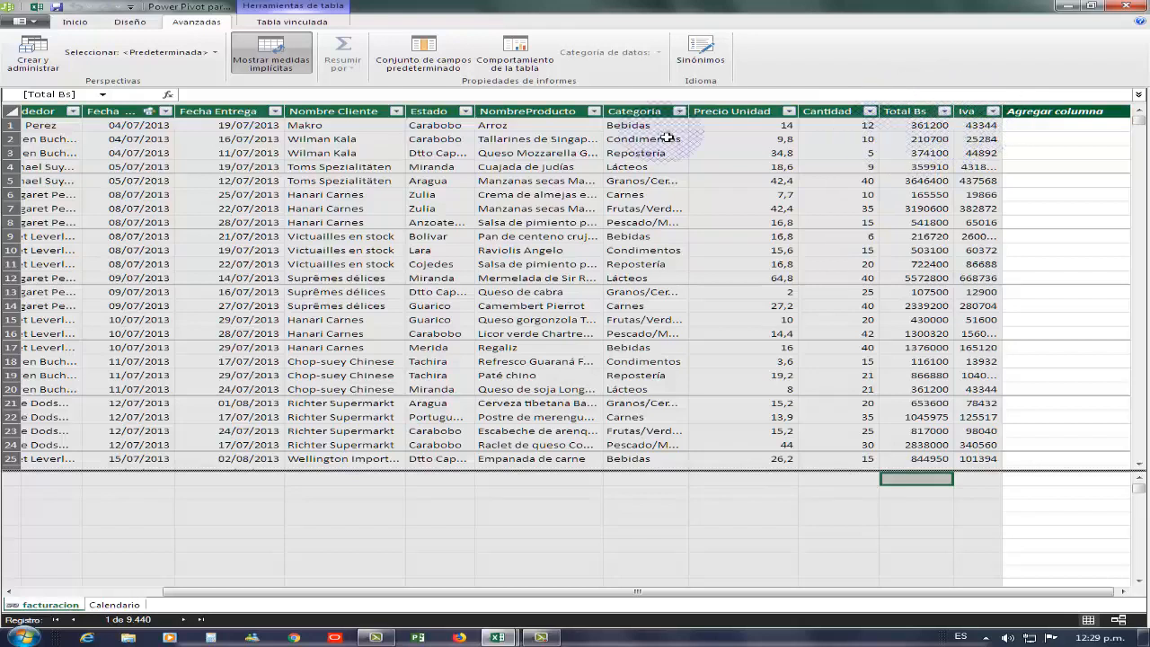
click(280, 65)
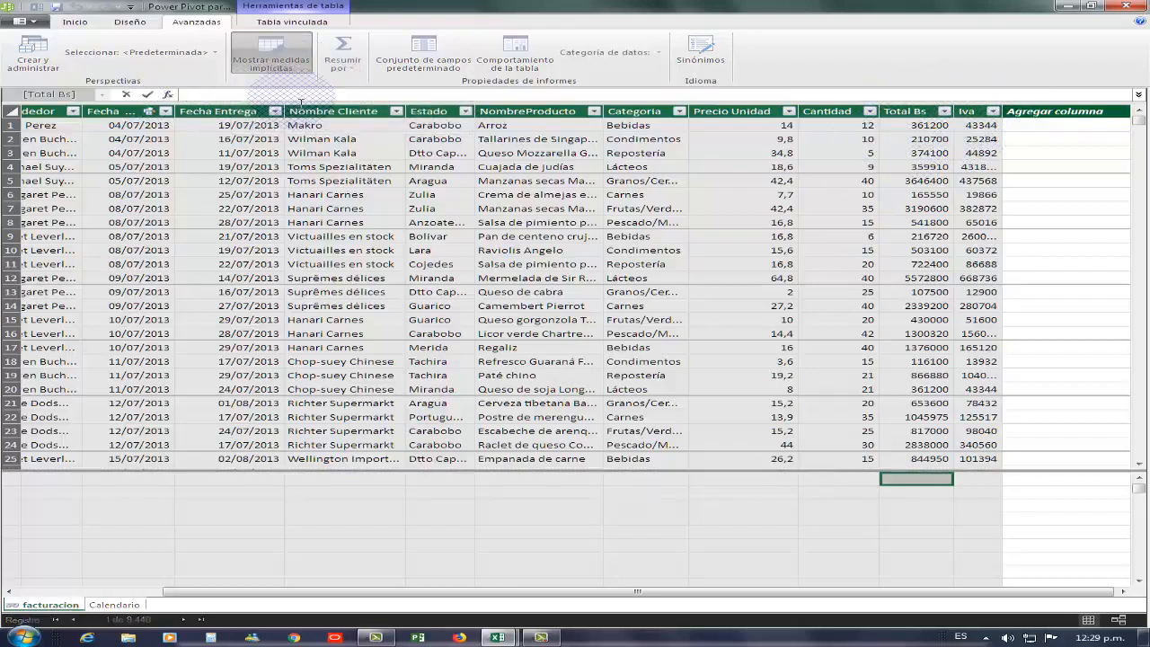
text(=sum)
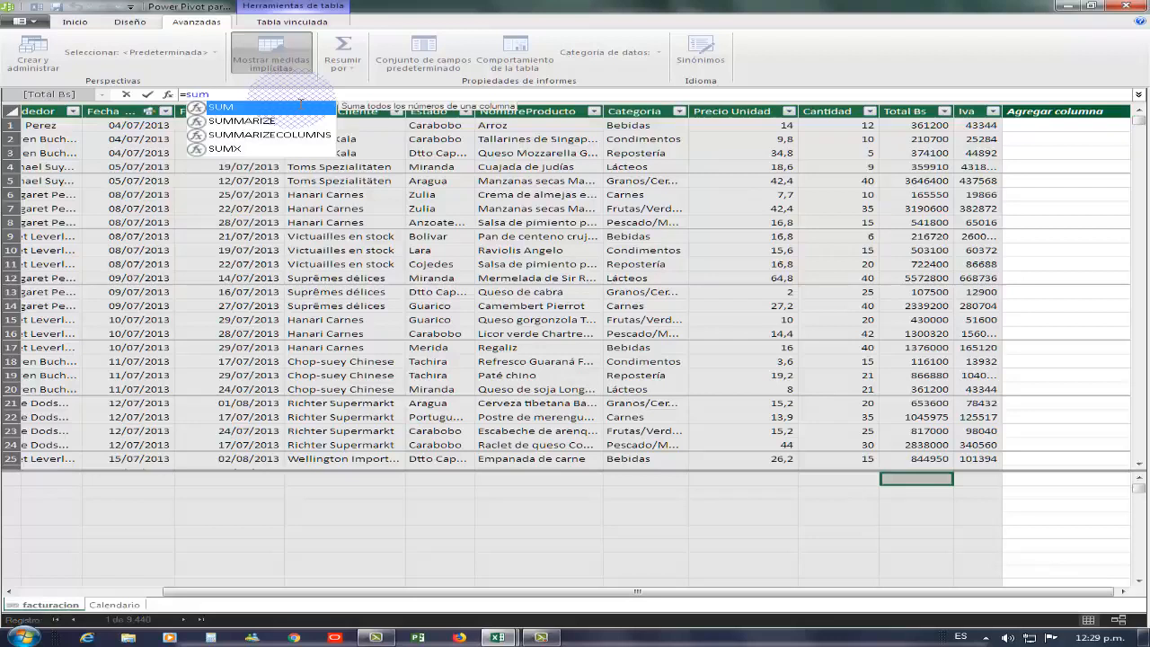
double_click(248, 109)
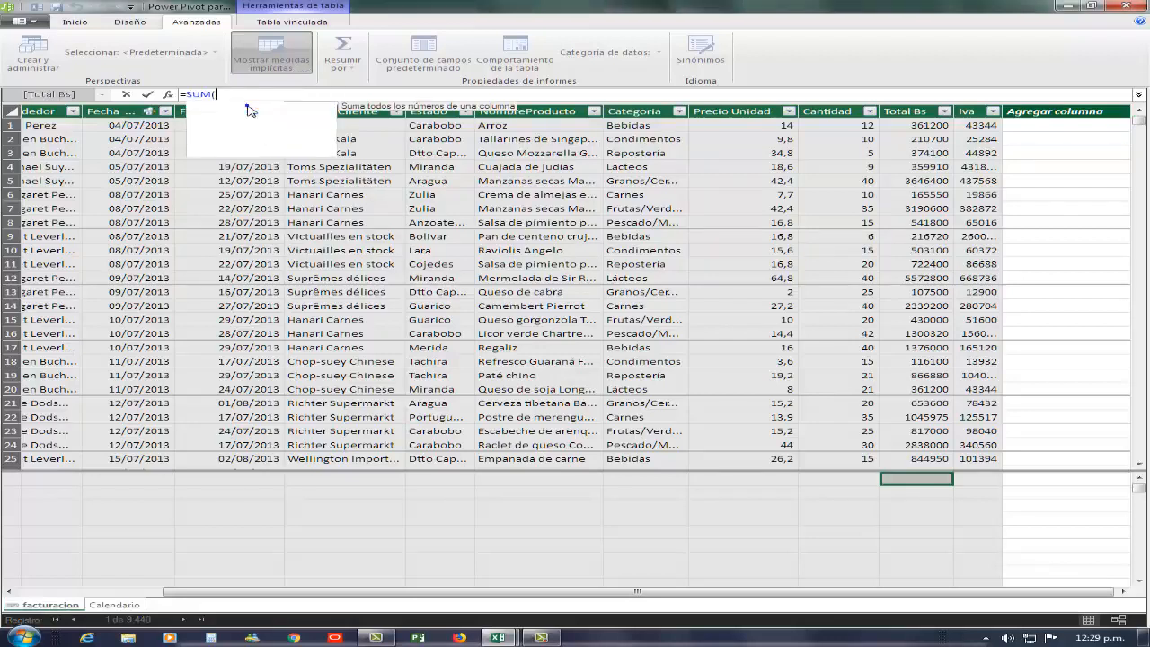
drag(439, 148, 436, 231)
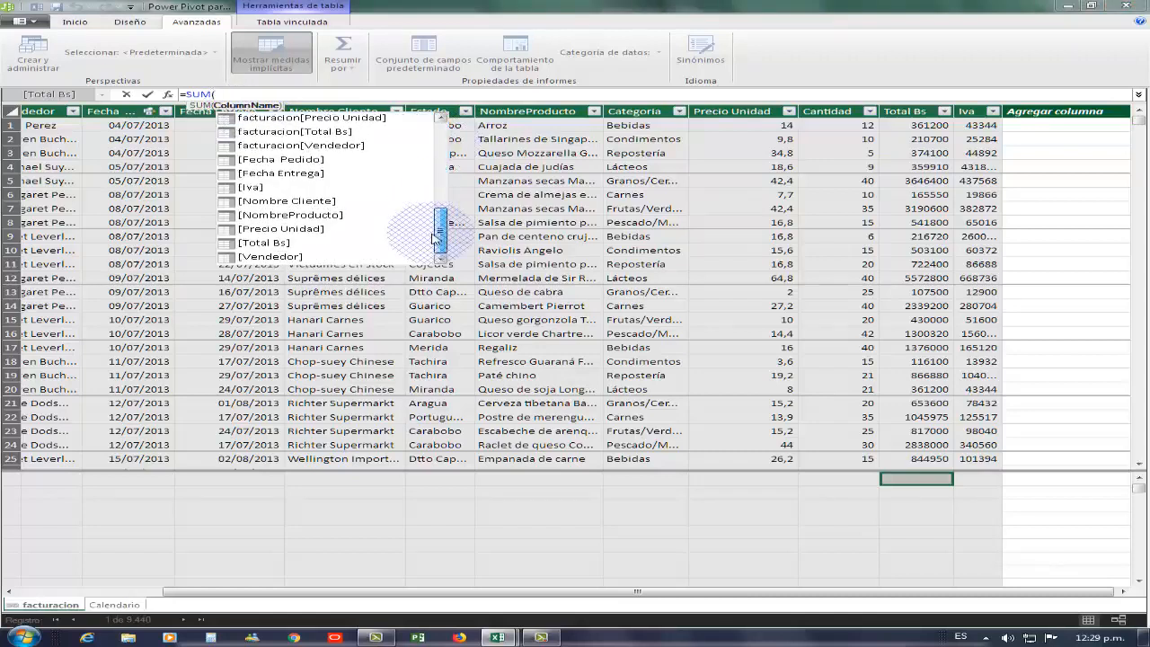
click(250, 243)
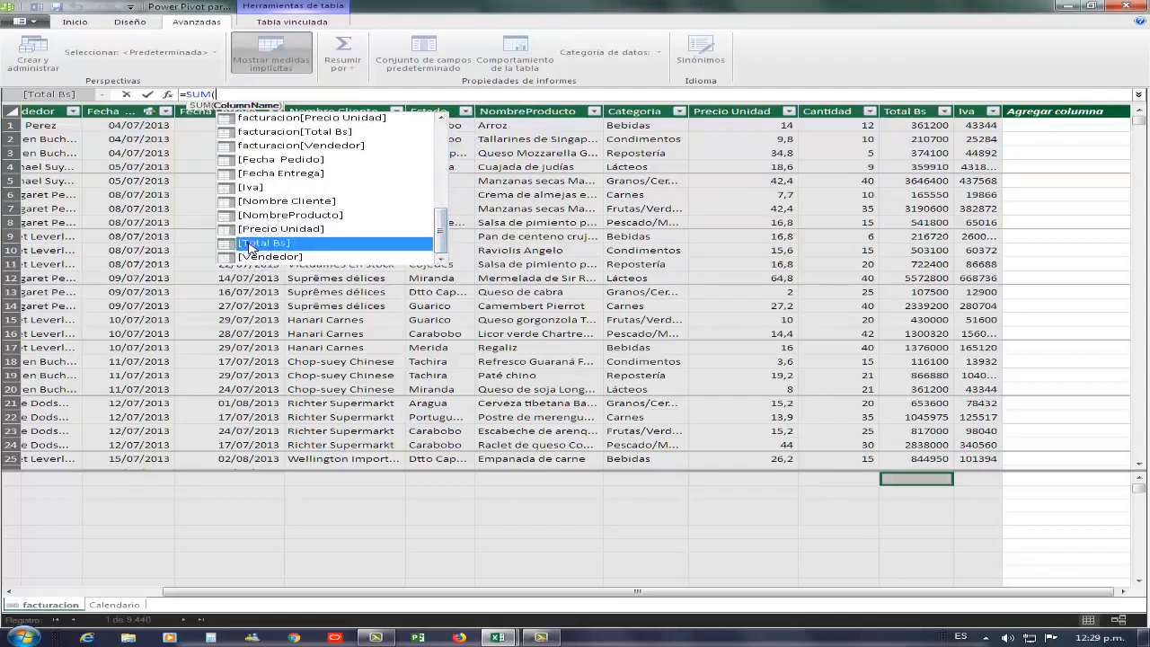
double_click(253, 244)
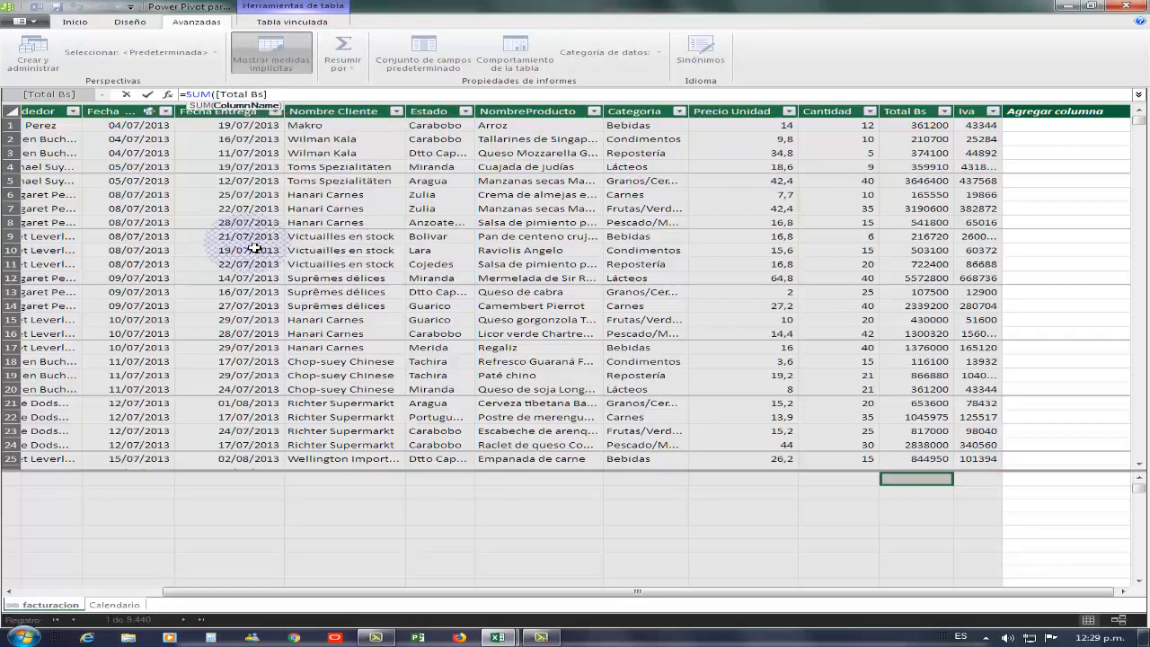
- Extend the formula with +SUM([Iva]) and commit it as Medida 1
text(+)
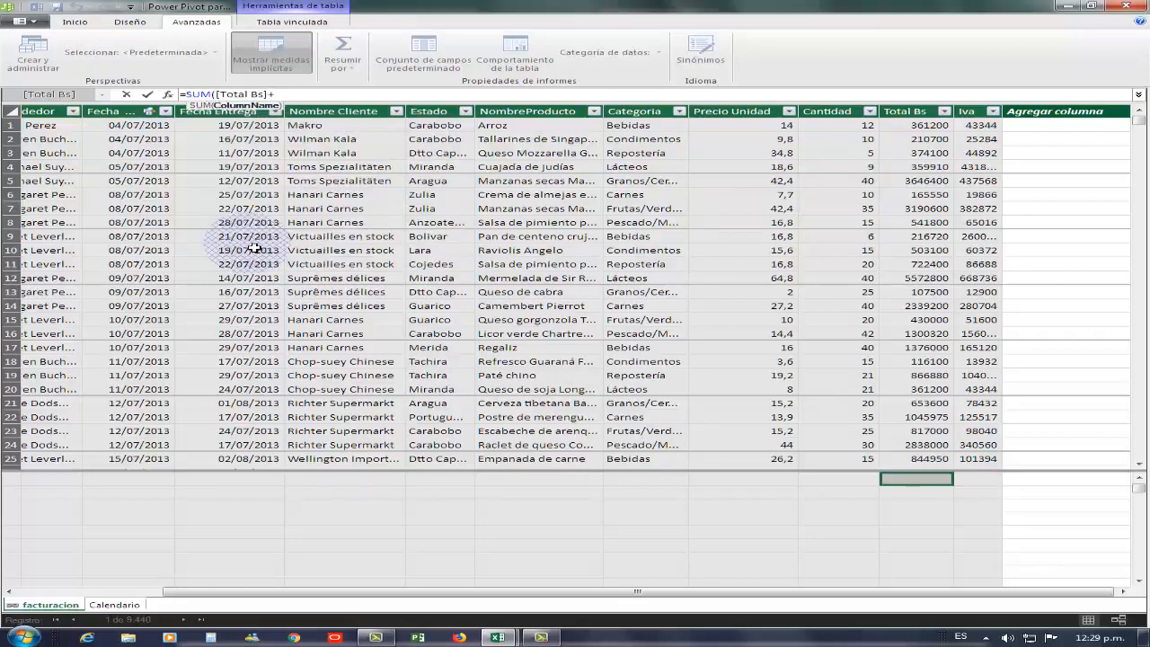
click(307, 100)
text())
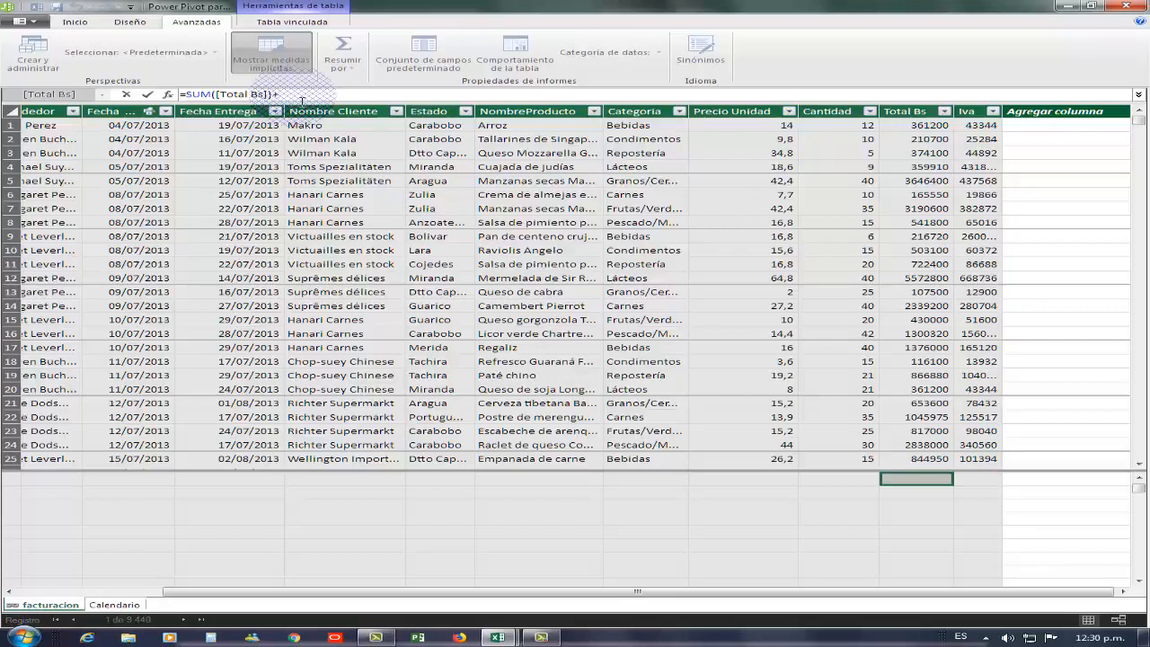
text(+sum)
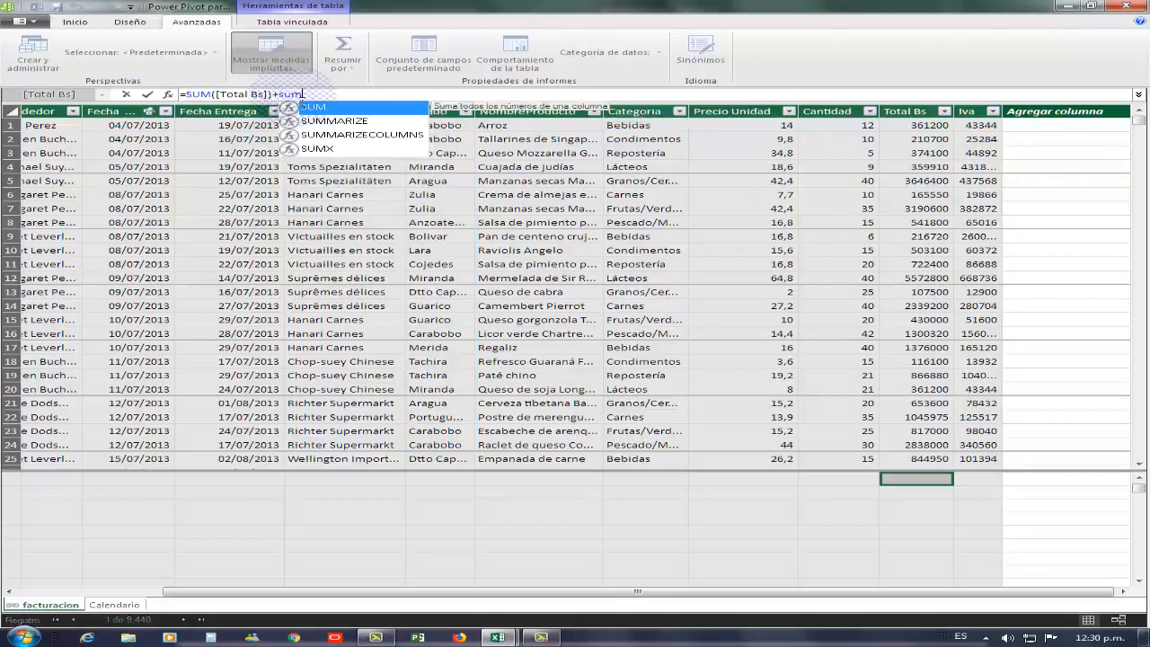
text(()
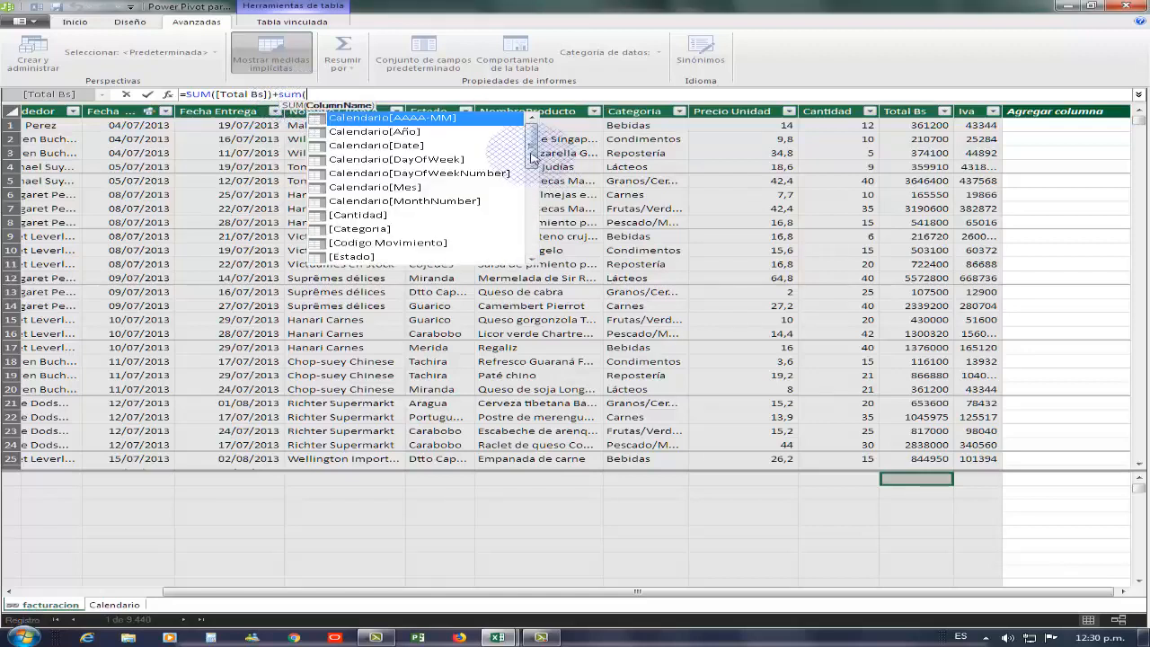
scroll(531, 219, down, 4)
scroll(531, 220, down, 4)
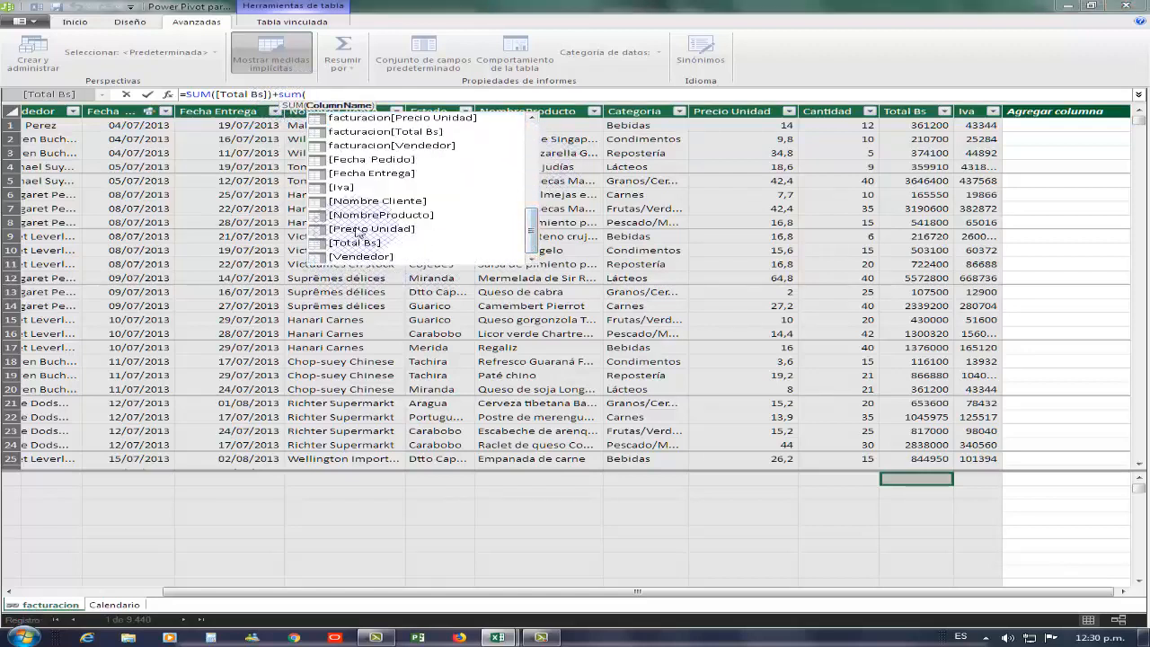
click(344, 190)
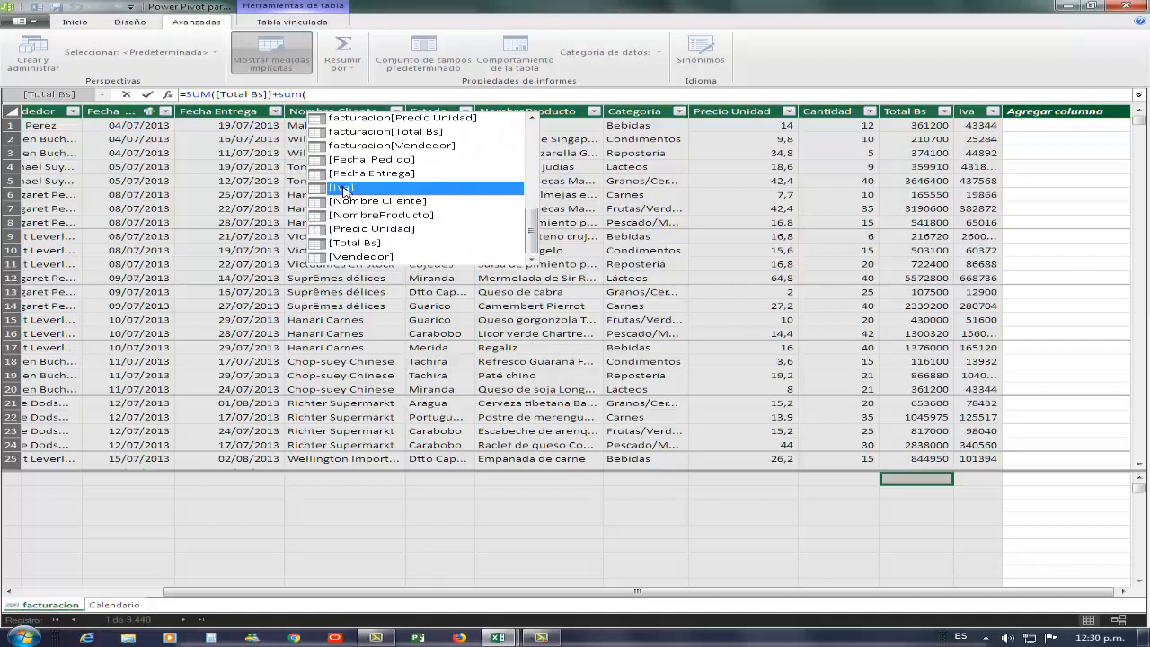
double_click(344, 189)
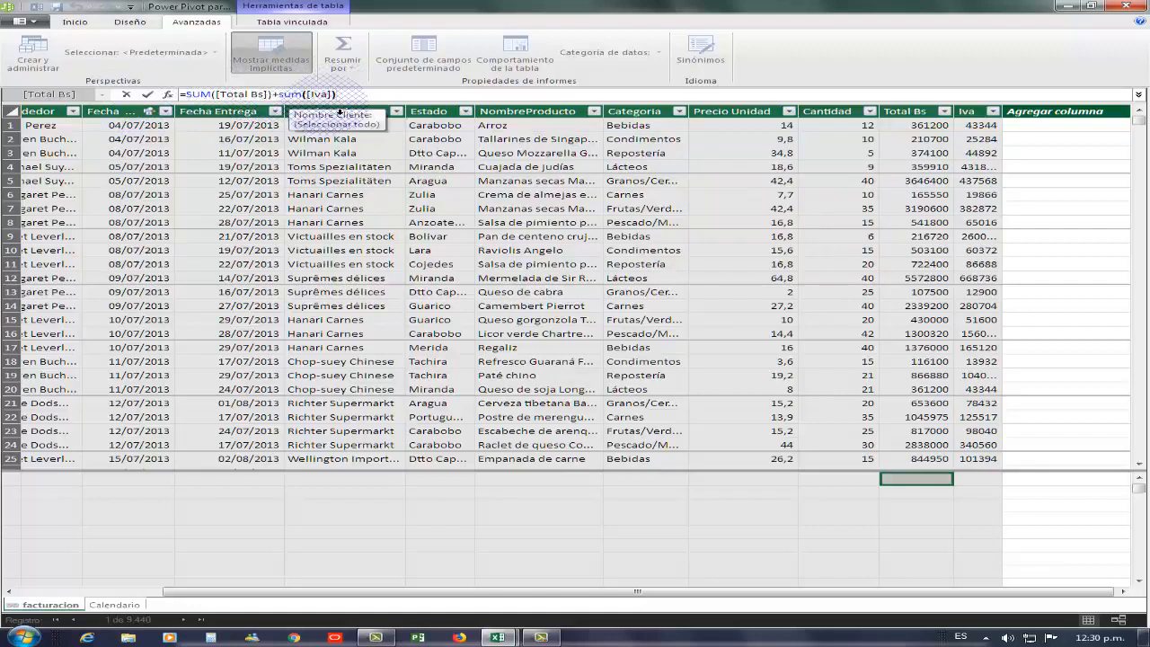
key(Return)
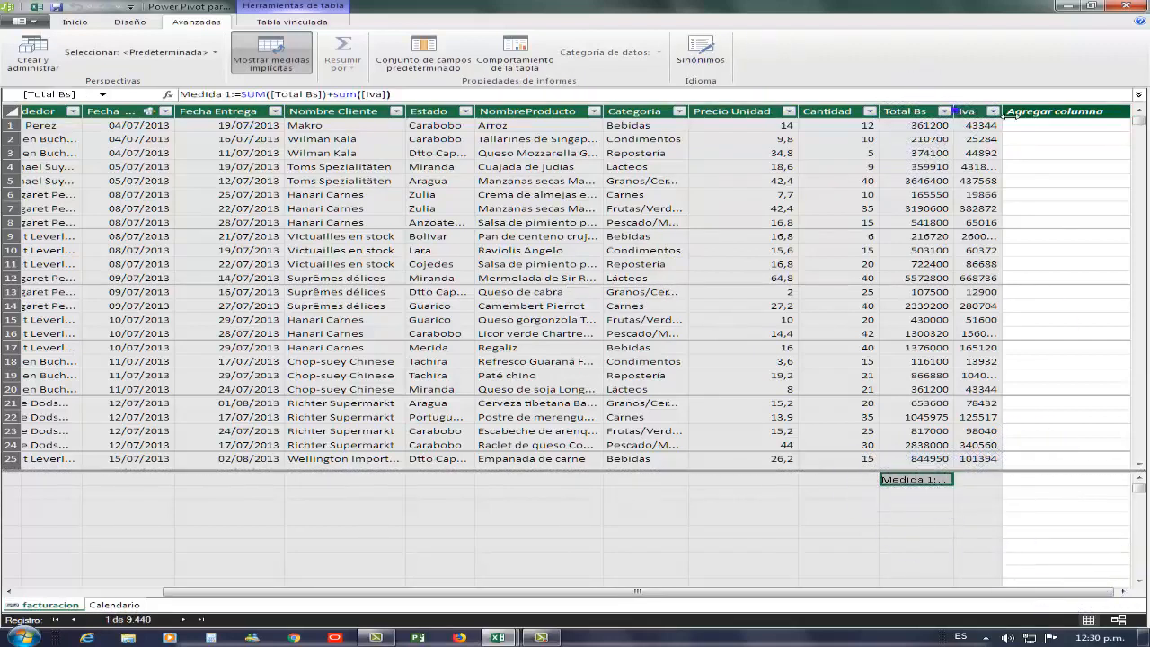
- Widen the Total Bs column and give Medida 1 the Moneda format, showing Bs. F. 14.435.562.638,00
drag(955, 111, 989, 115)
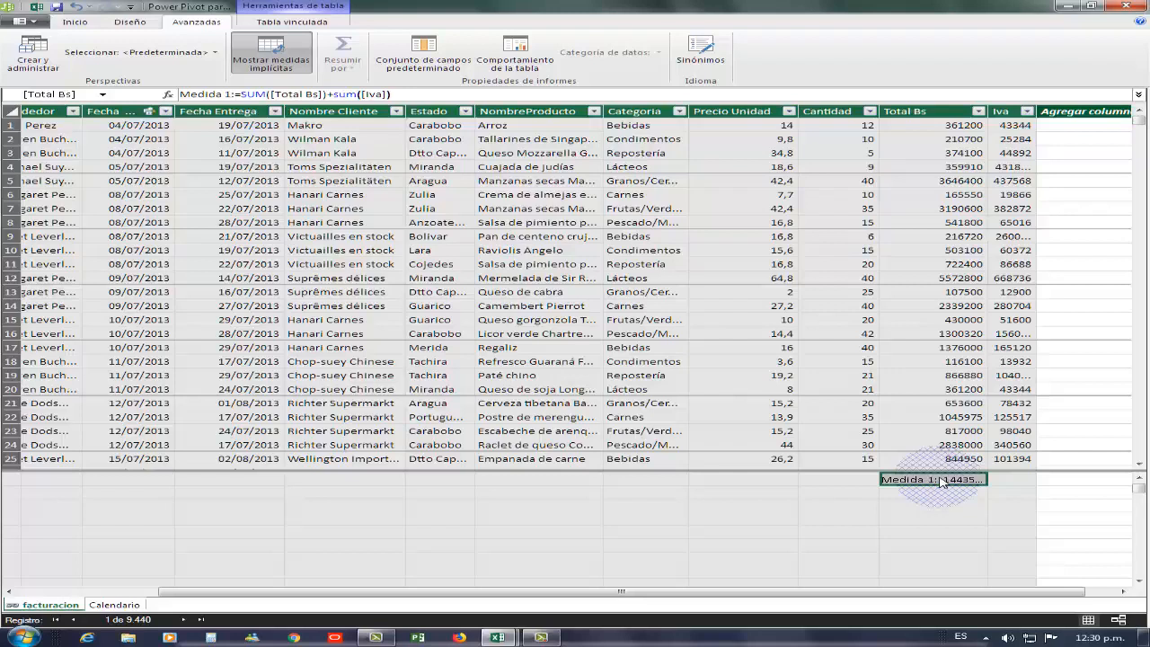
right_click(941, 482)
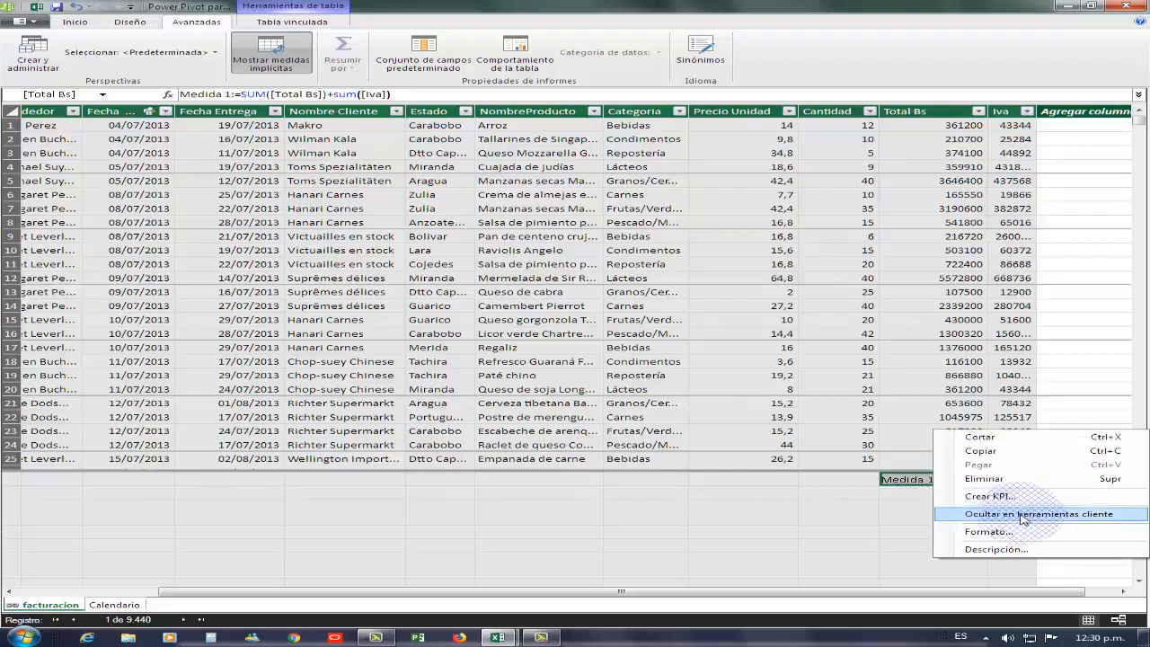
click(989, 532)
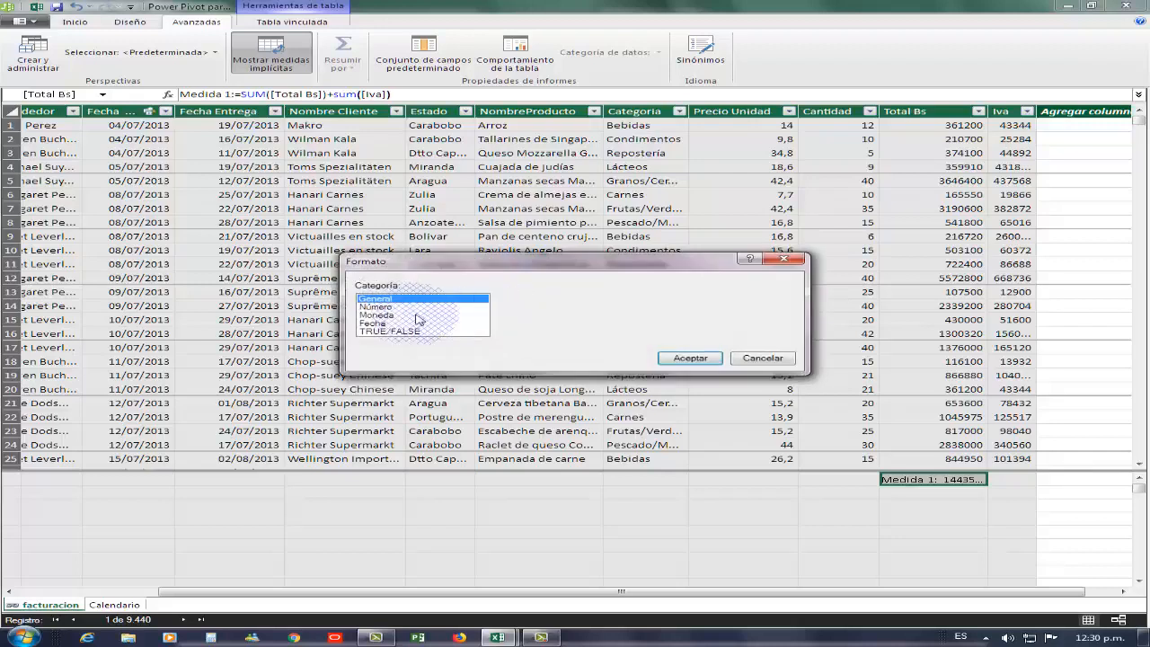
click(381, 316)
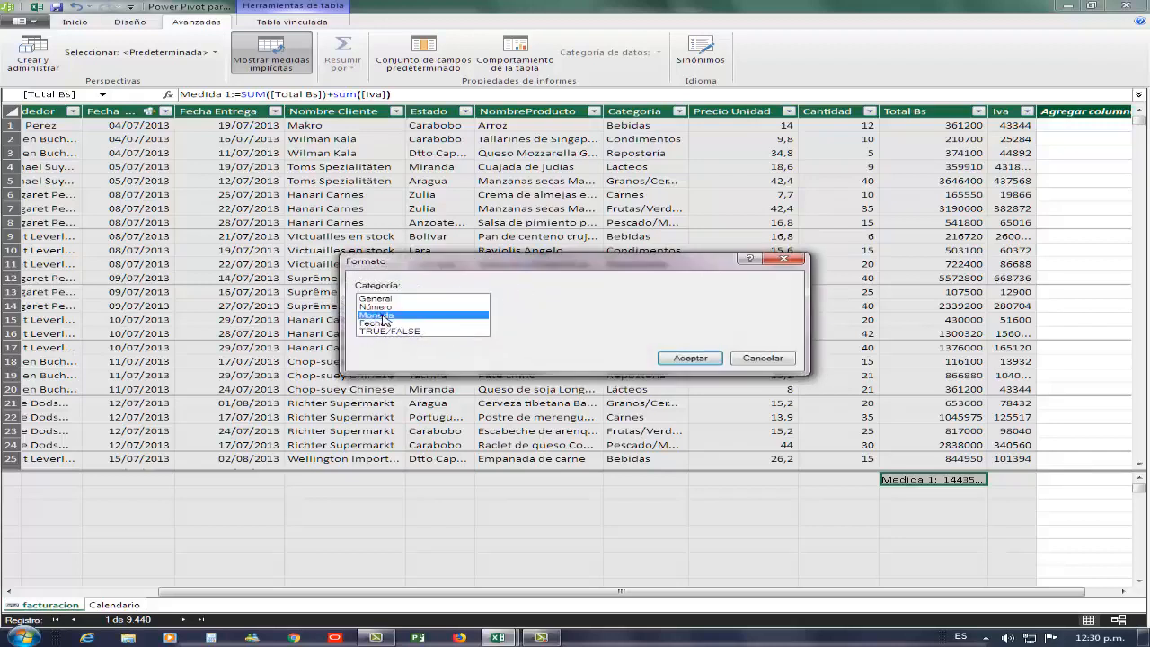
click(680, 359)
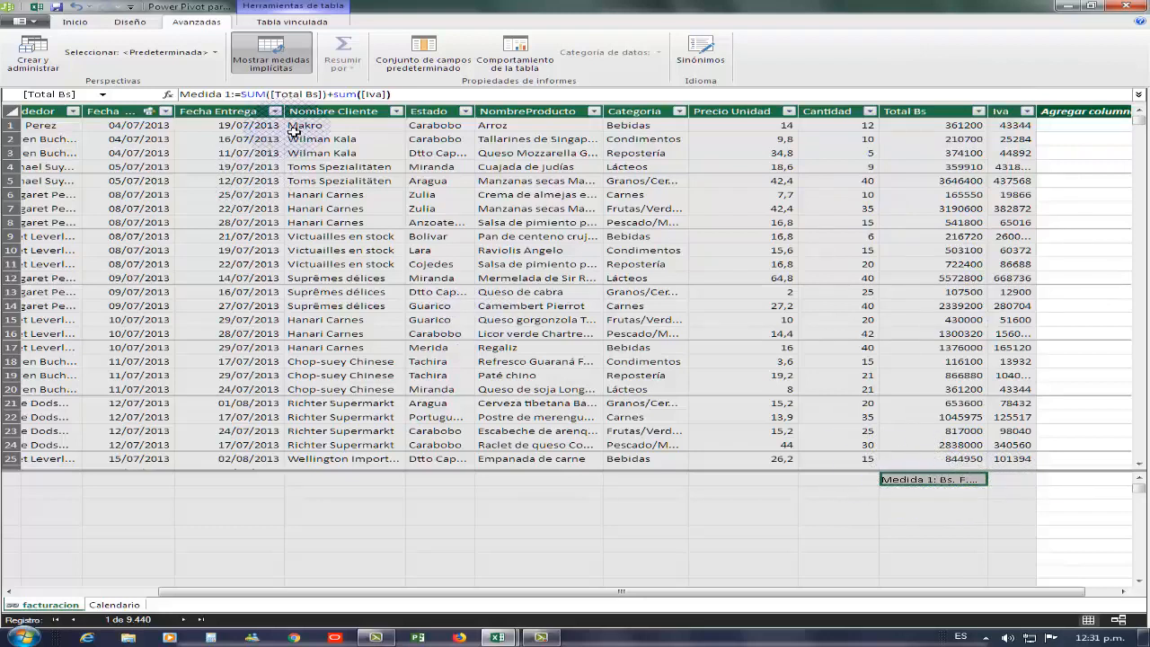
- Rename the Medida 1 measure to 'Total Pagado' and widen the NombreProducto column
click(224, 94)
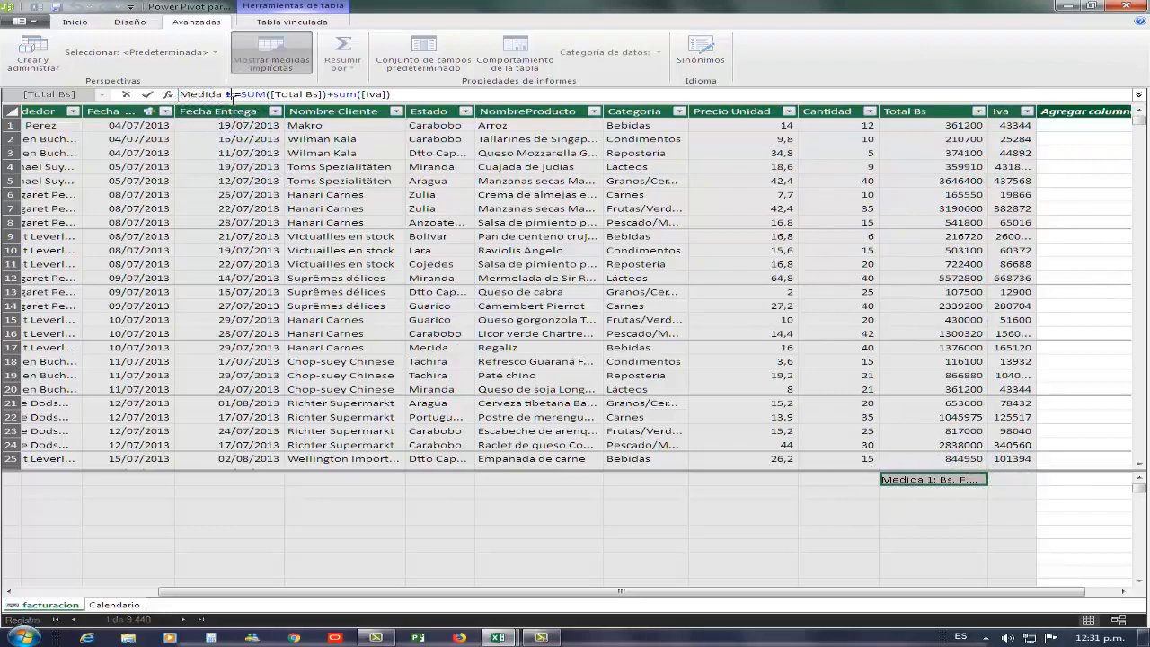
drag(231, 93, 180, 95)
text(Total )
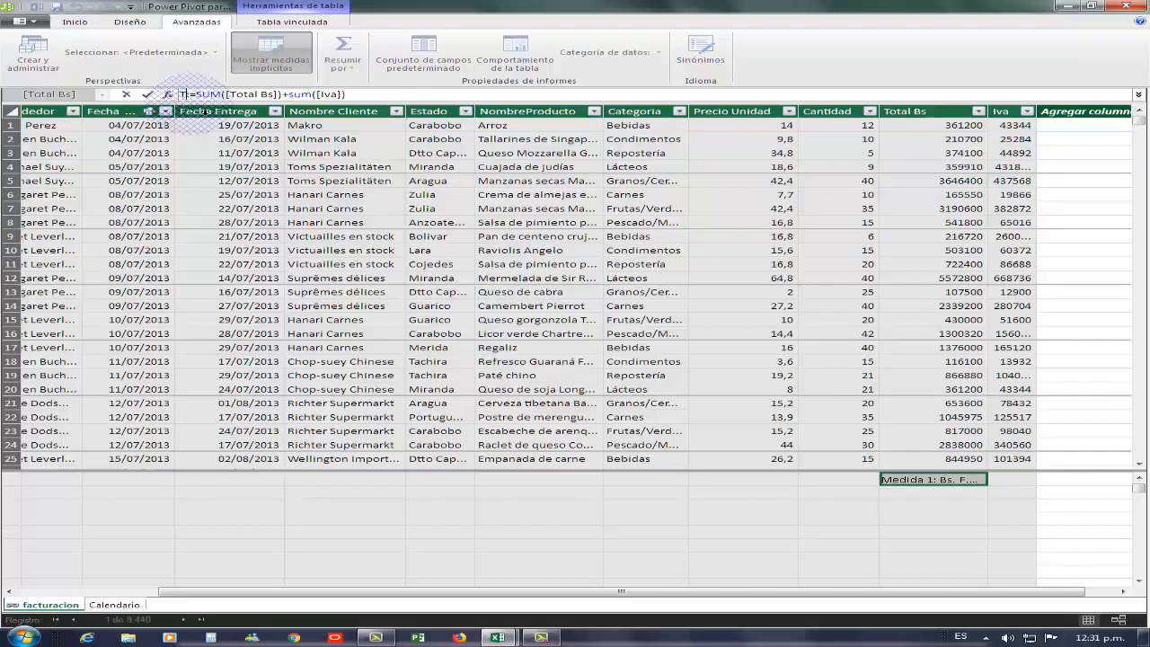
text(Pagado)
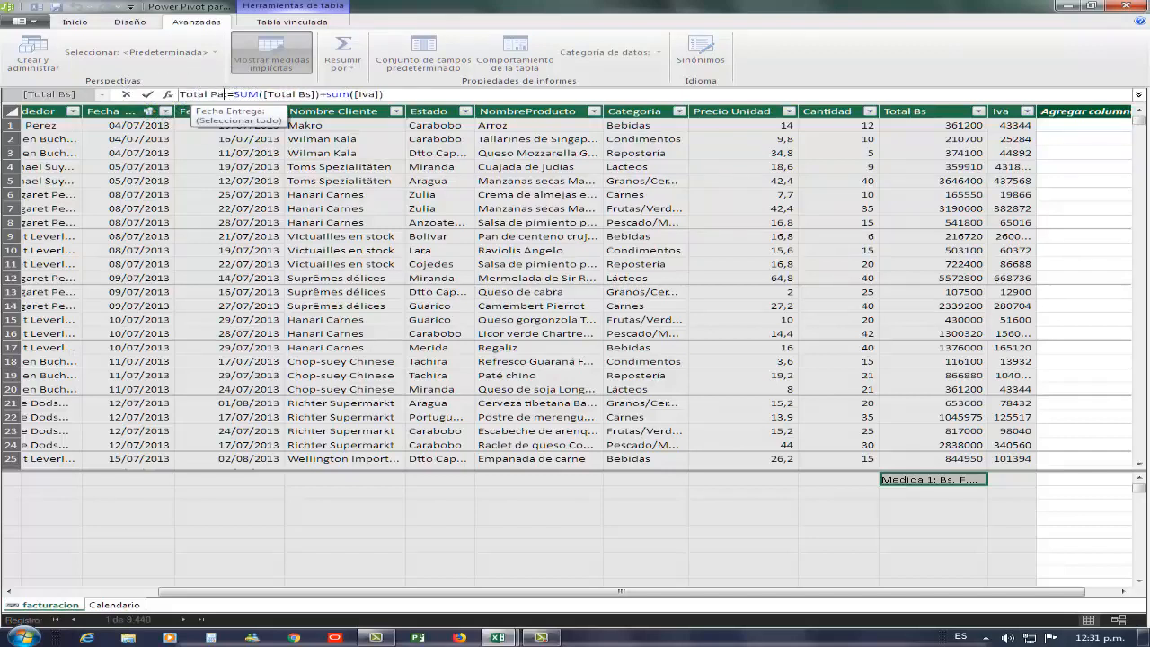
key(Return)
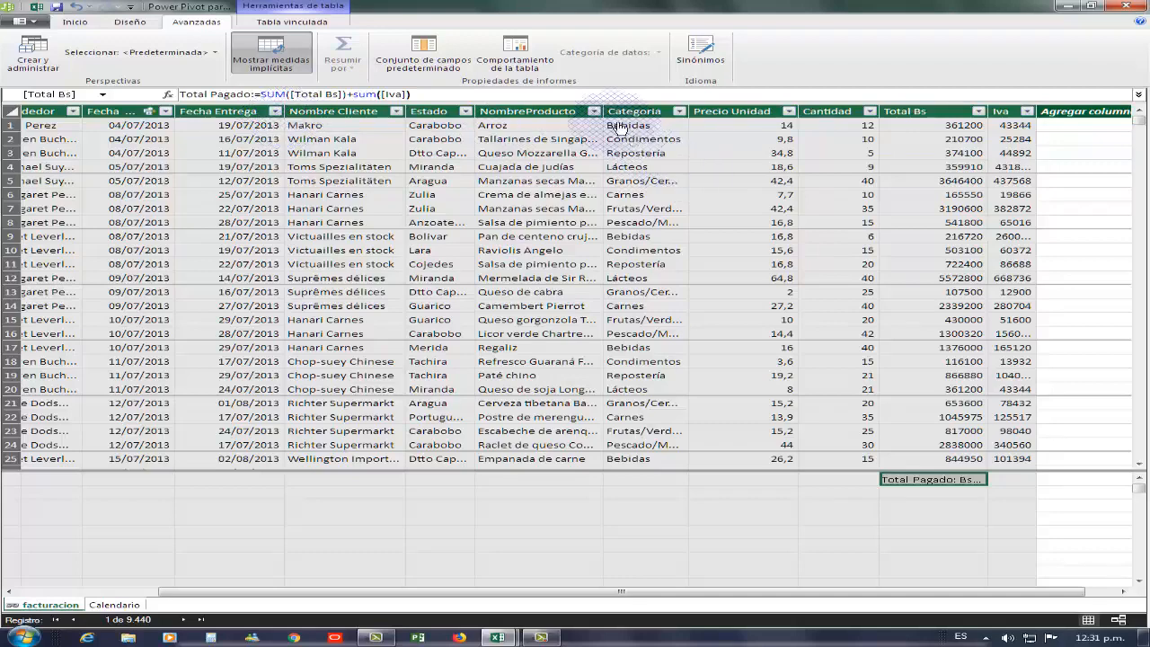
drag(599, 110, 638, 112)
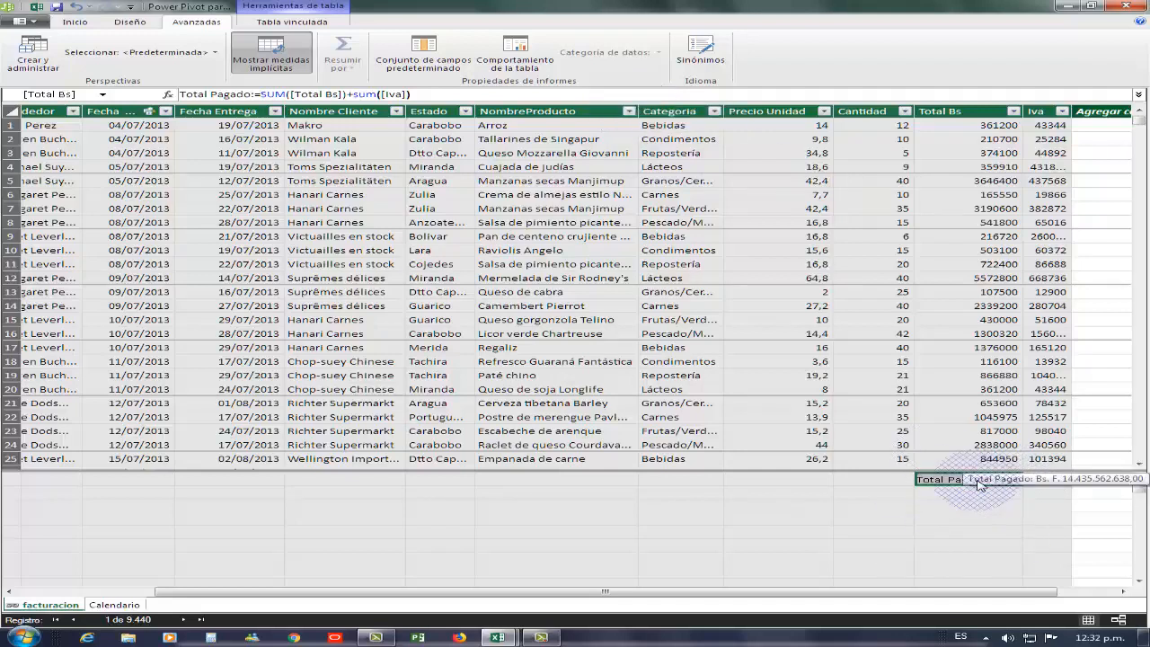
- From a facturacion cell, start a plain Tabla dinámica with Nueva hoja de cálculo as destination
click(531, 263)
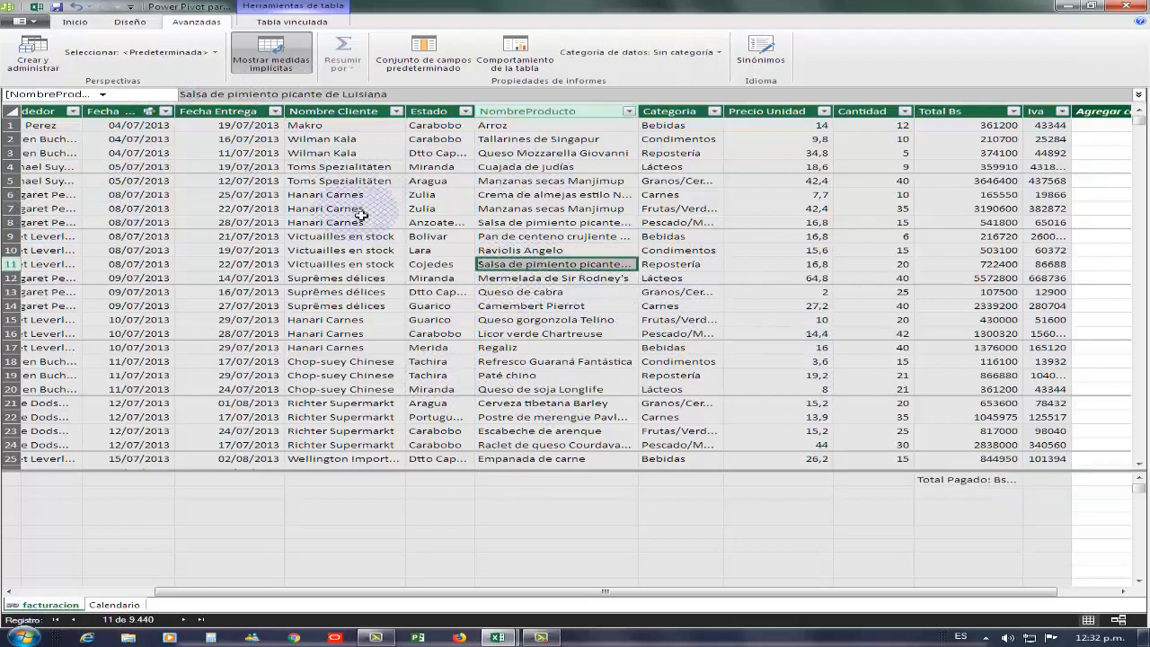
click(74, 22)
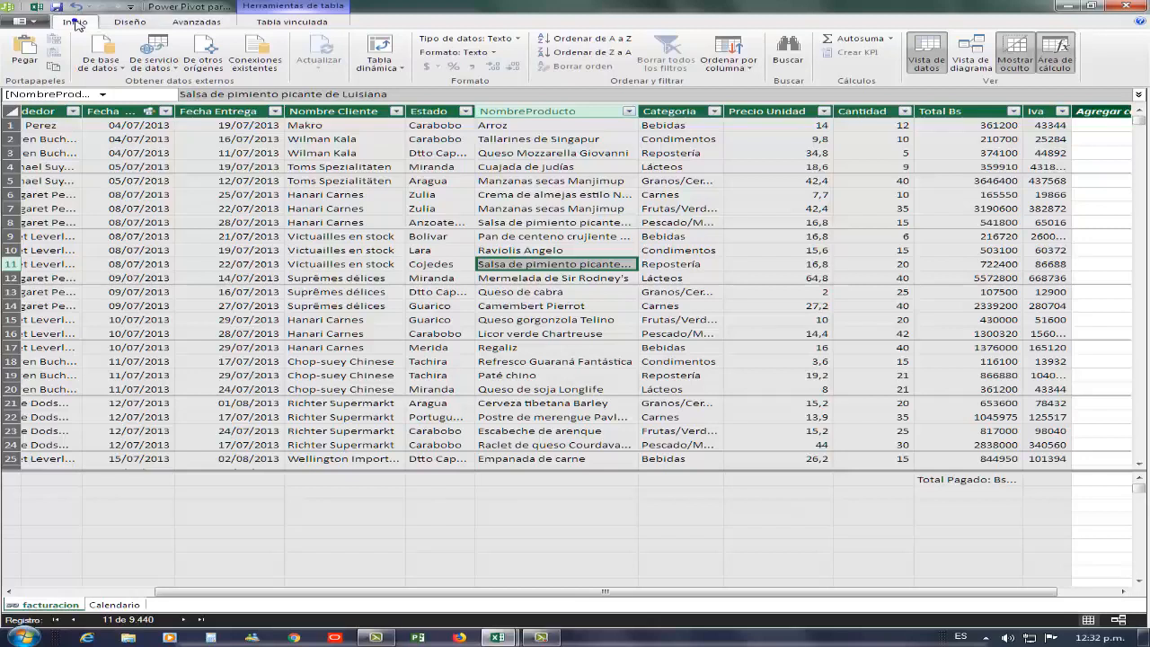
click(381, 66)
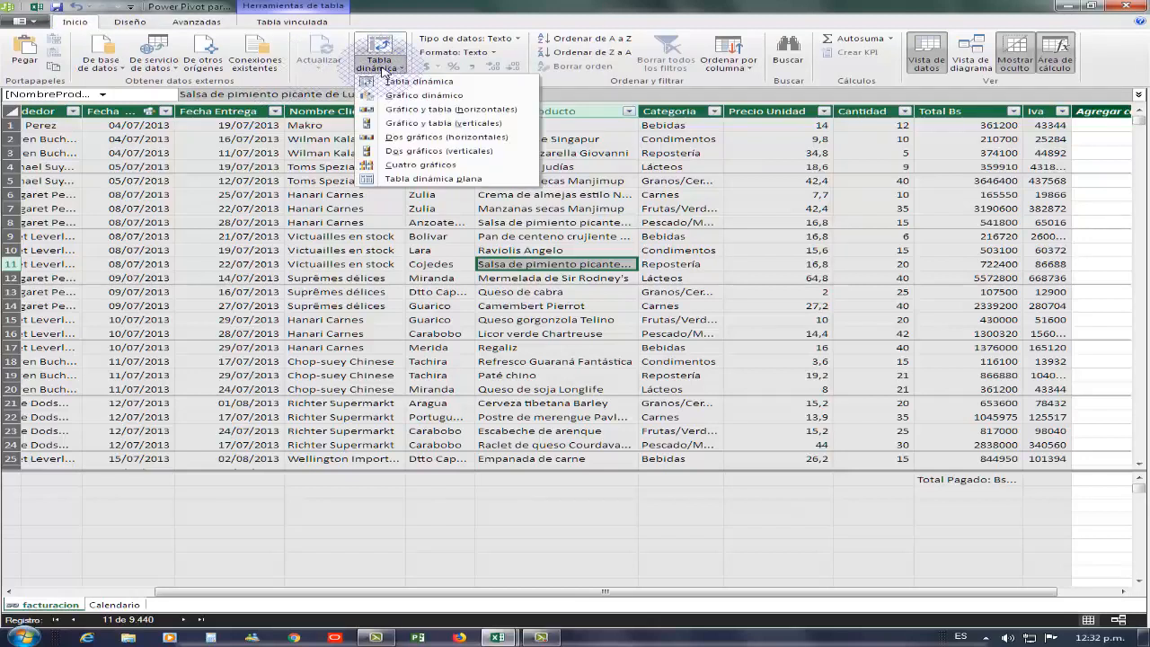
click(432, 82)
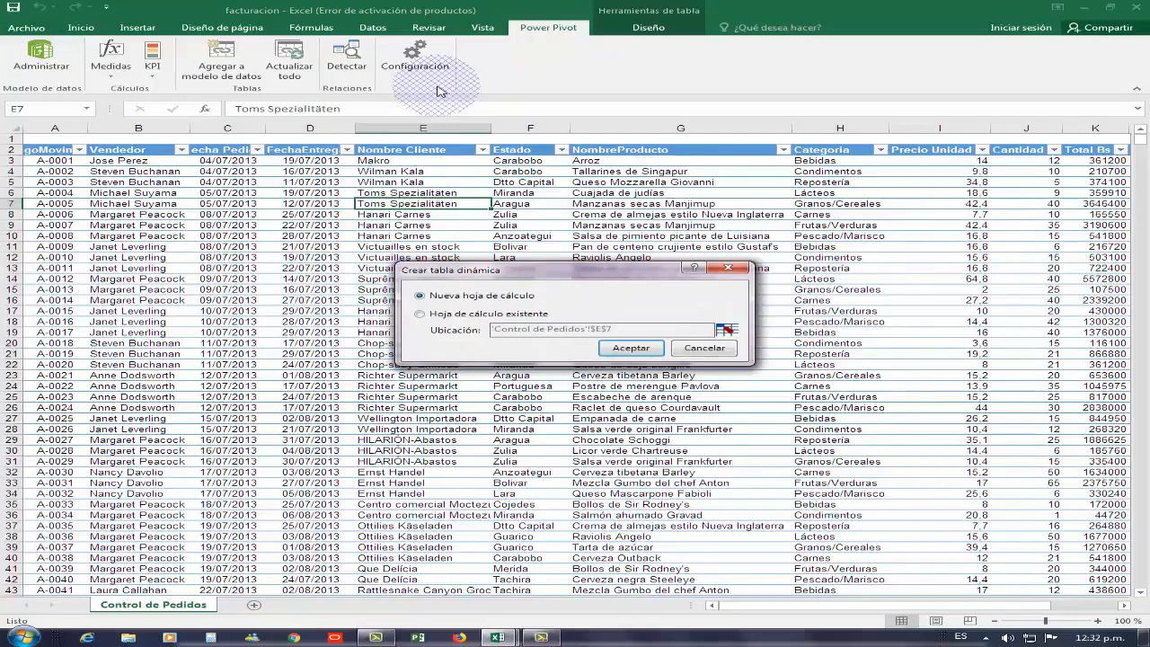
- Place the pivot on a new sheet with Calendario's DayOfWeek as row labels, zoomed in
click(616, 350)
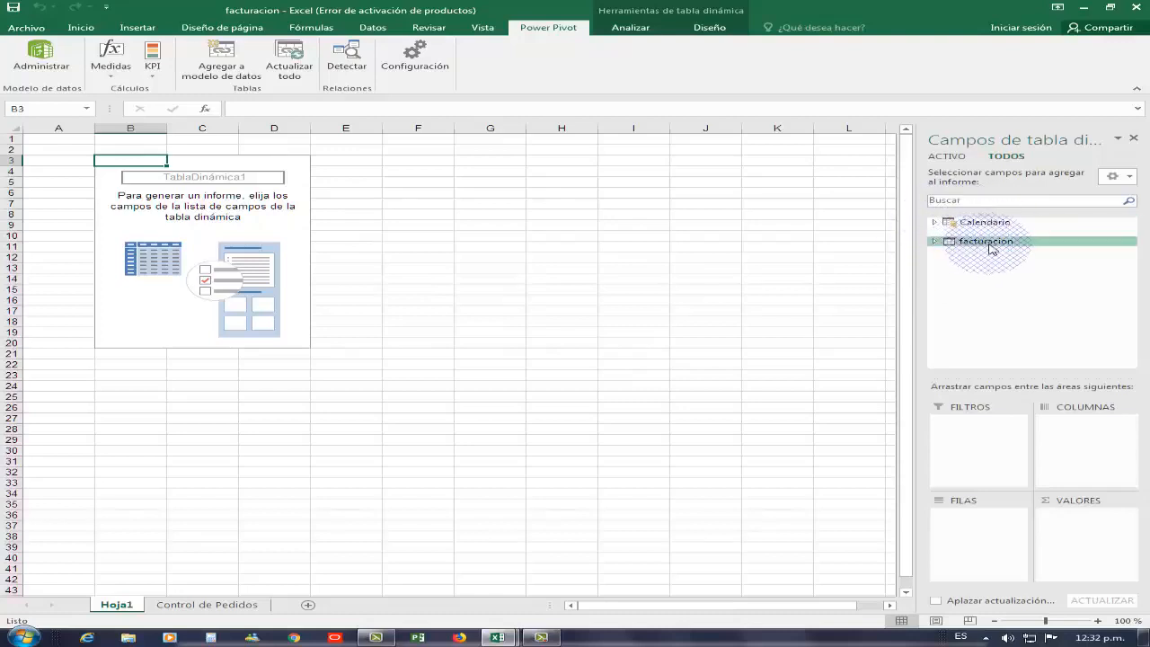
click(933, 222)
click(954, 247)
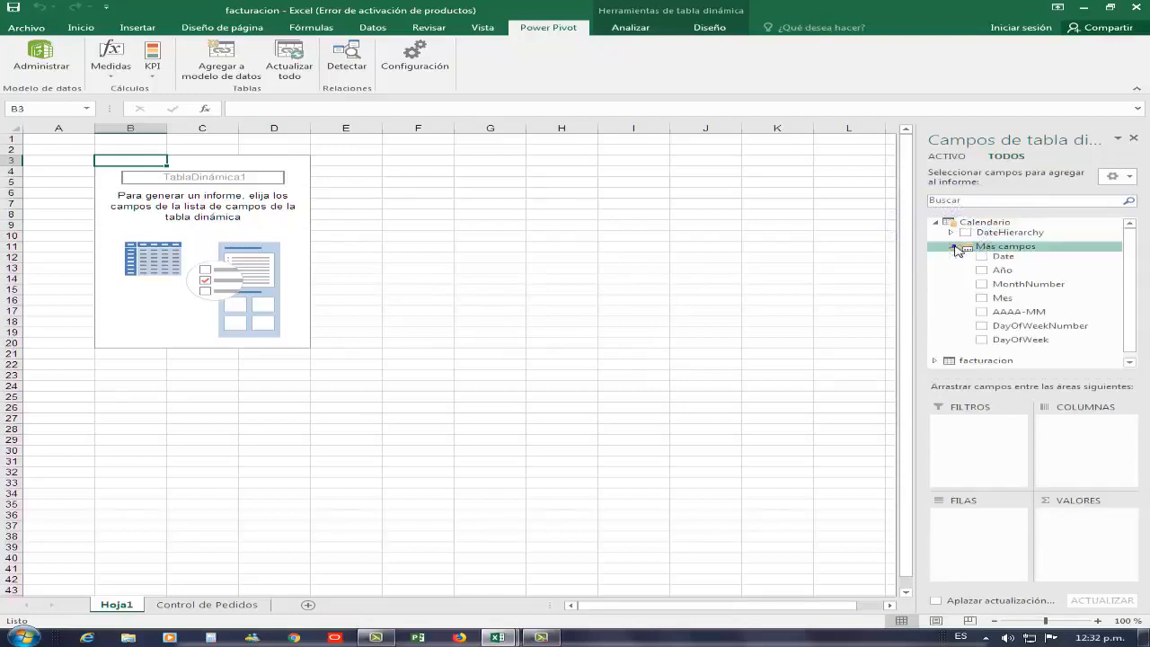
drag(1024, 340, 1026, 350)
click(982, 340)
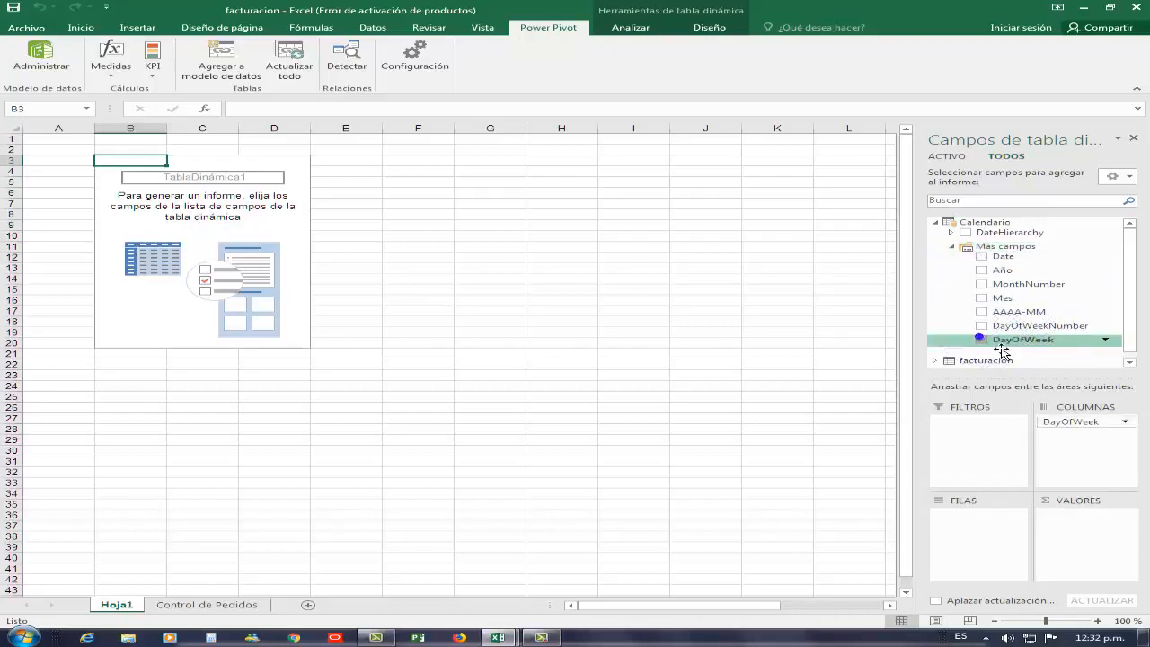
drag(1003, 350, 54, 193)
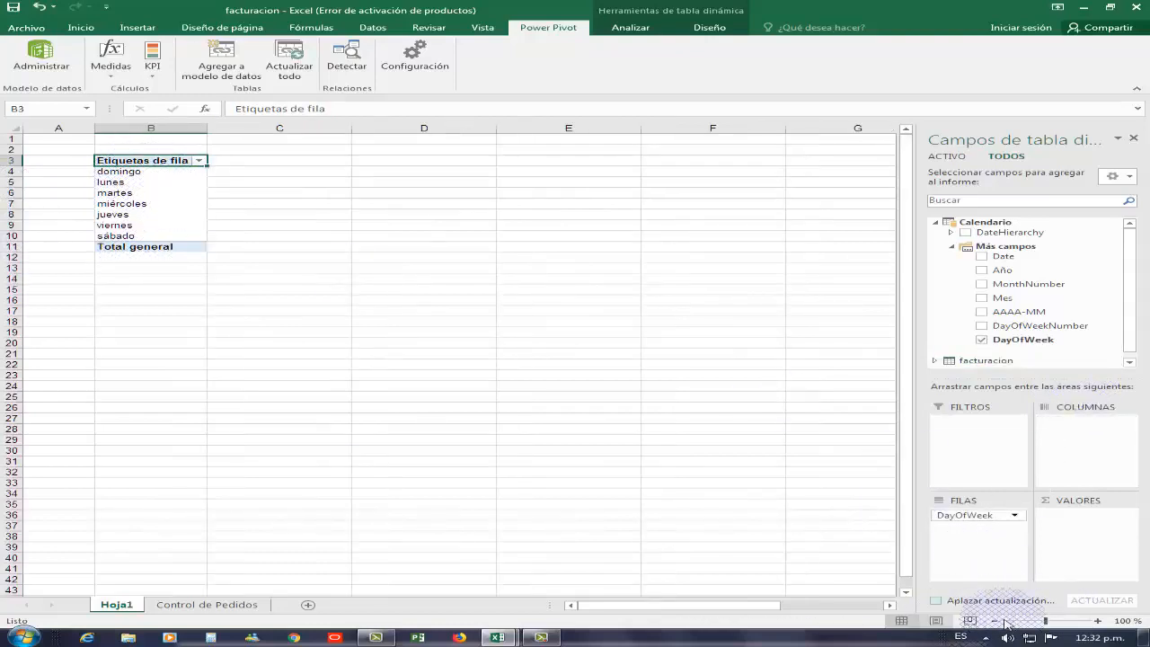
click(1098, 621)
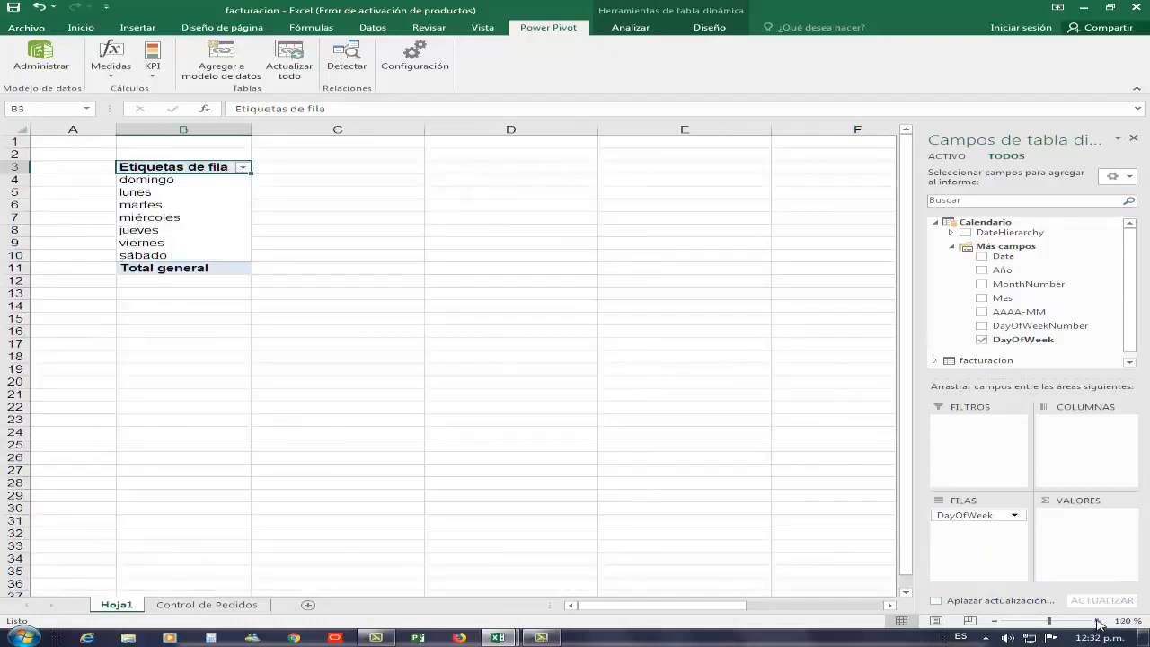
click(1097, 621)
click(1098, 620)
click(1098, 621)
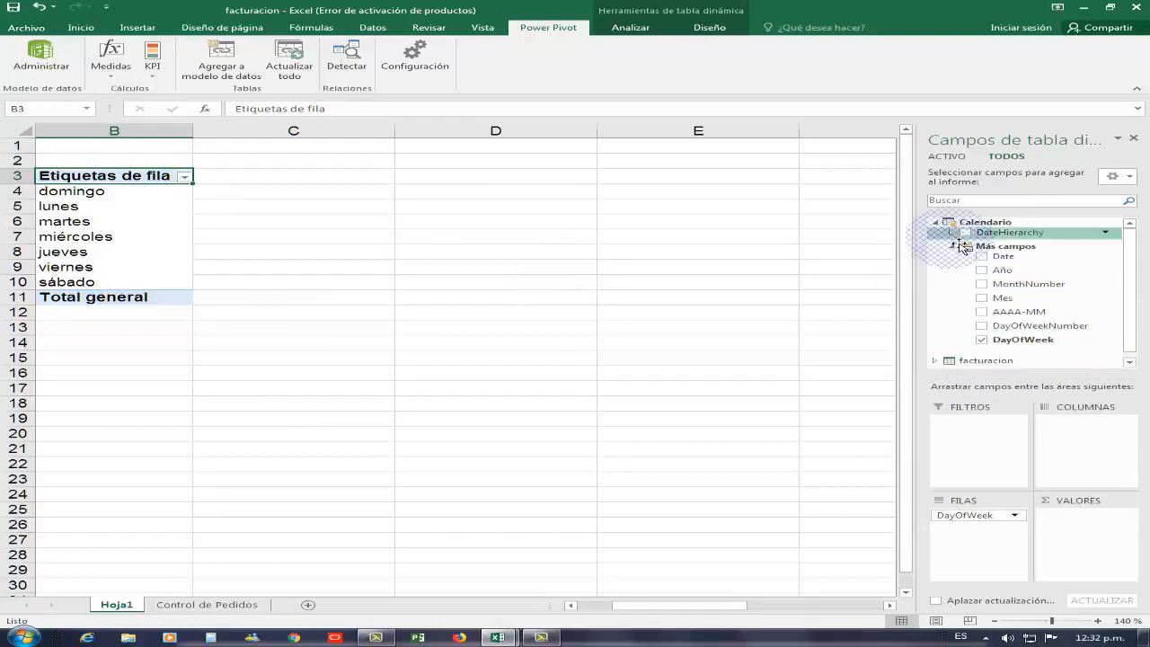
- Add facturacion's Total Pagado as the pivot values and select the row labels header
click(935, 222)
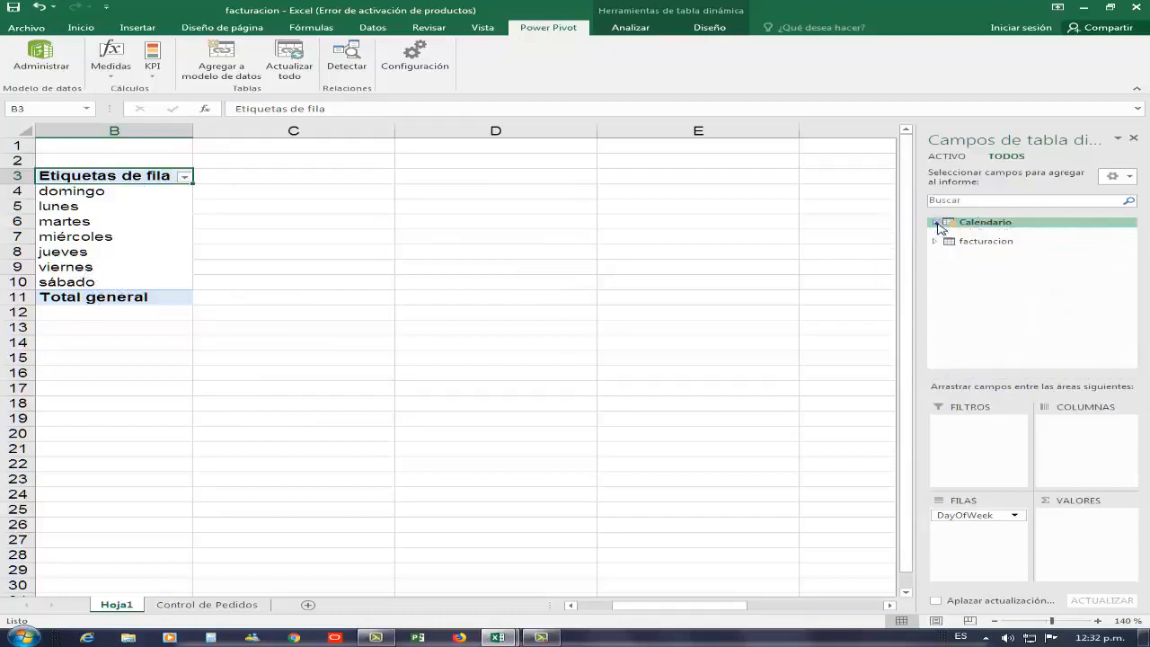
click(935, 235)
drag(1133, 275, 1130, 325)
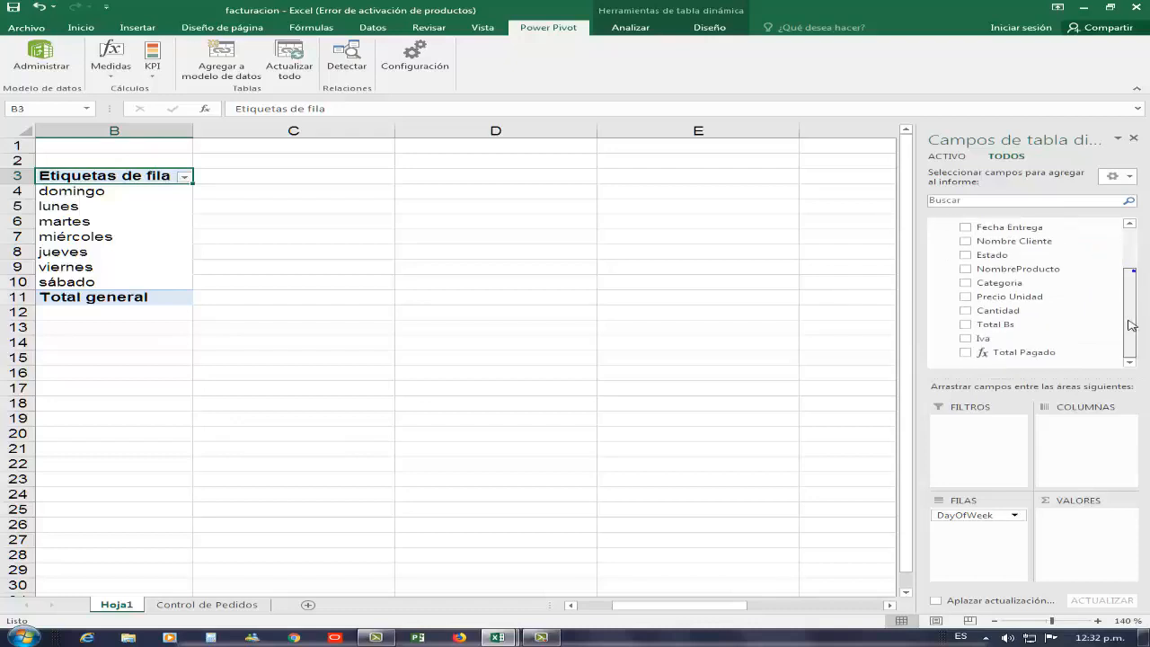
mouse_move(1020, 352)
mouse_down()
mouse_move(997, 363)
mouse_move(1011, 365)
mouse_move(986, 363)
mouse_move(1048, 367)
mouse_move(1090, 529)
mouse_move(1073, 516)
mouse_move(1078, 526)
mouse_up()
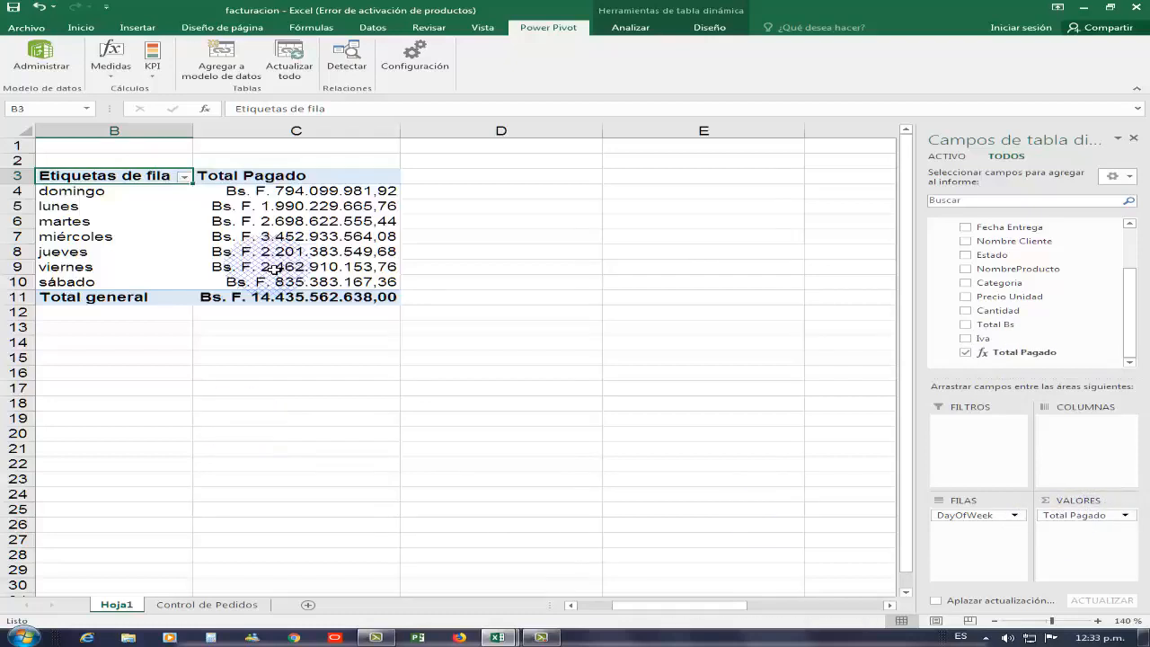
click(294, 213)
click(168, 178)
click(187, 176)
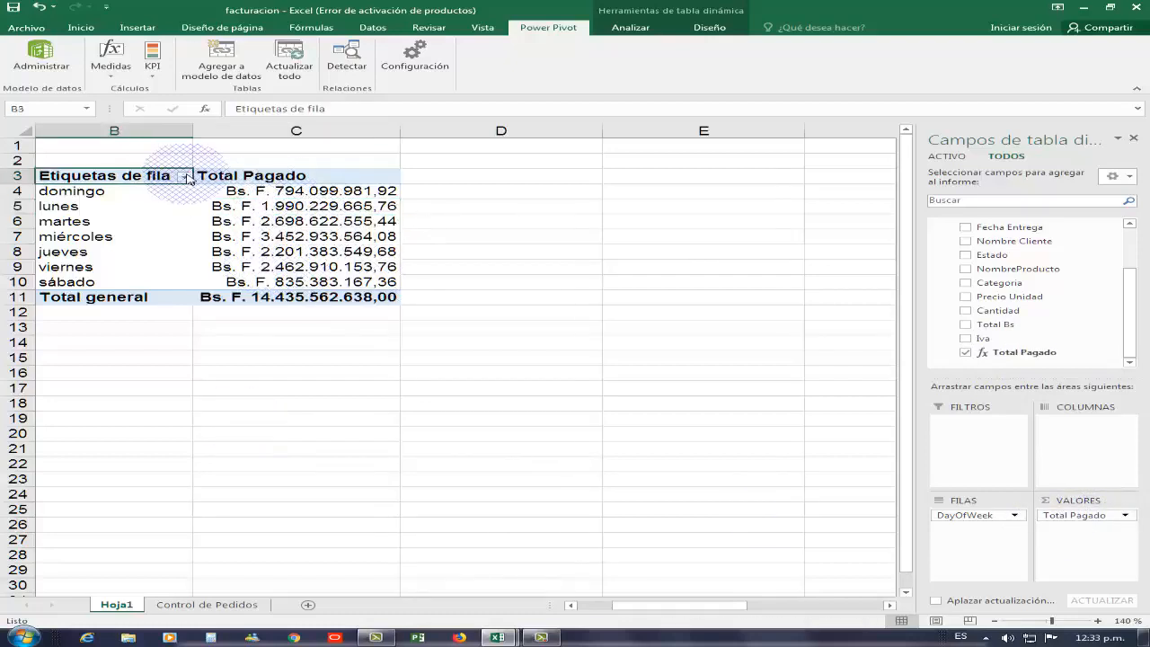
- Rename the row header 'Dia Semana' and insert a Línea con marcadores pivot chart
text(Dia Semana)
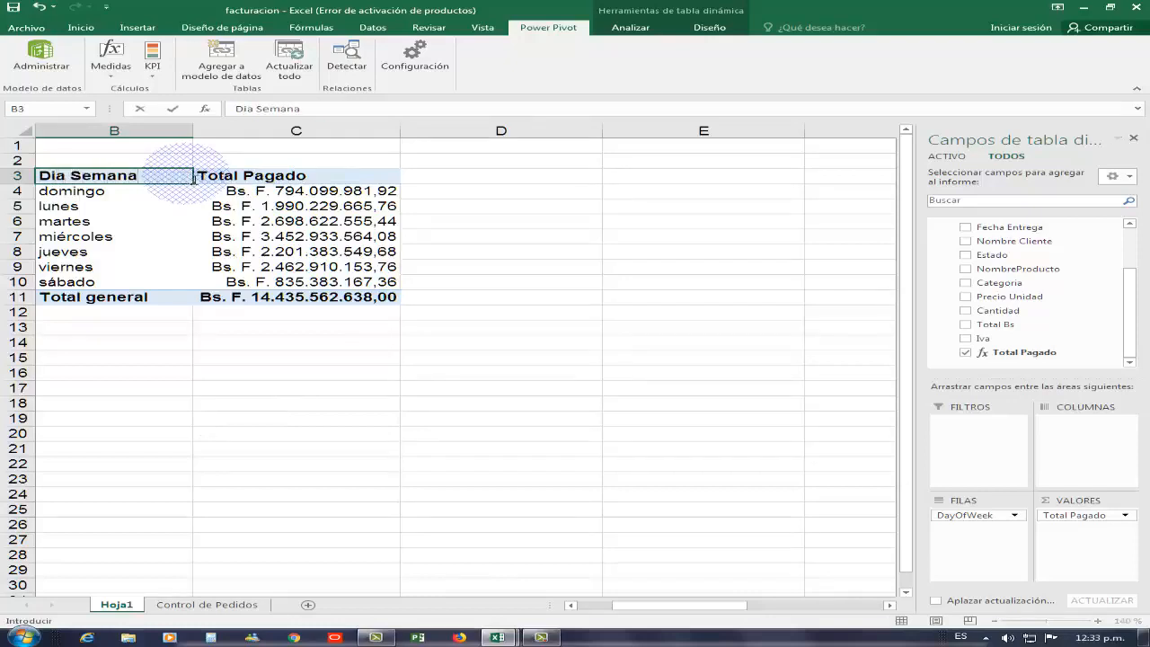
key(Return)
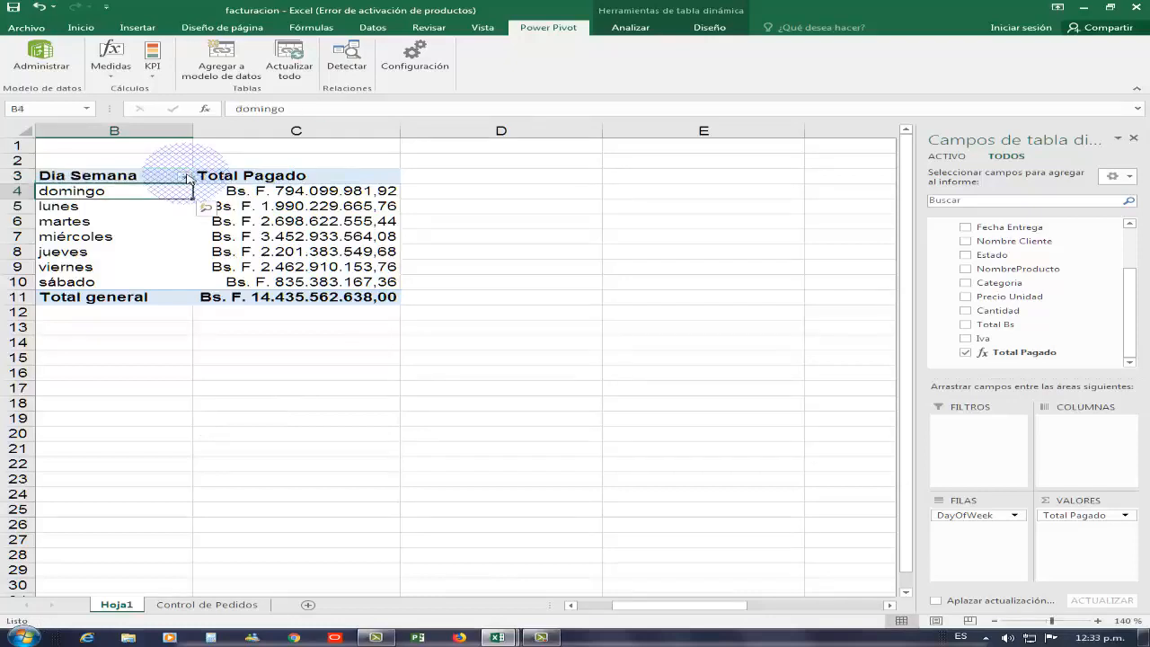
click(300, 225)
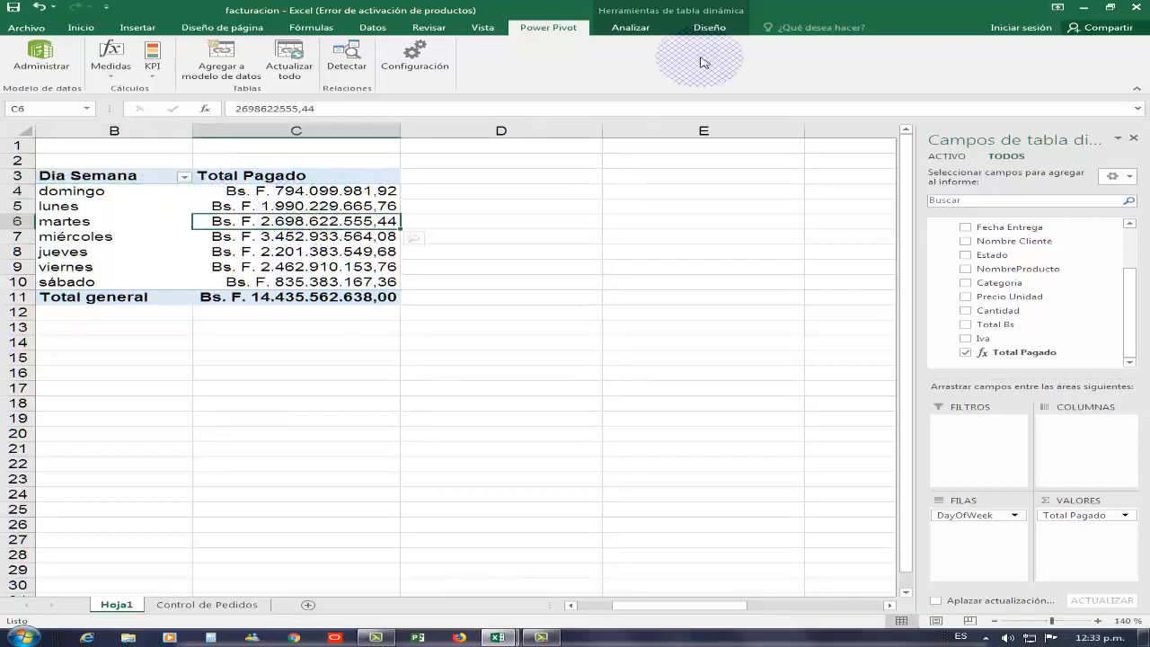
click(648, 28)
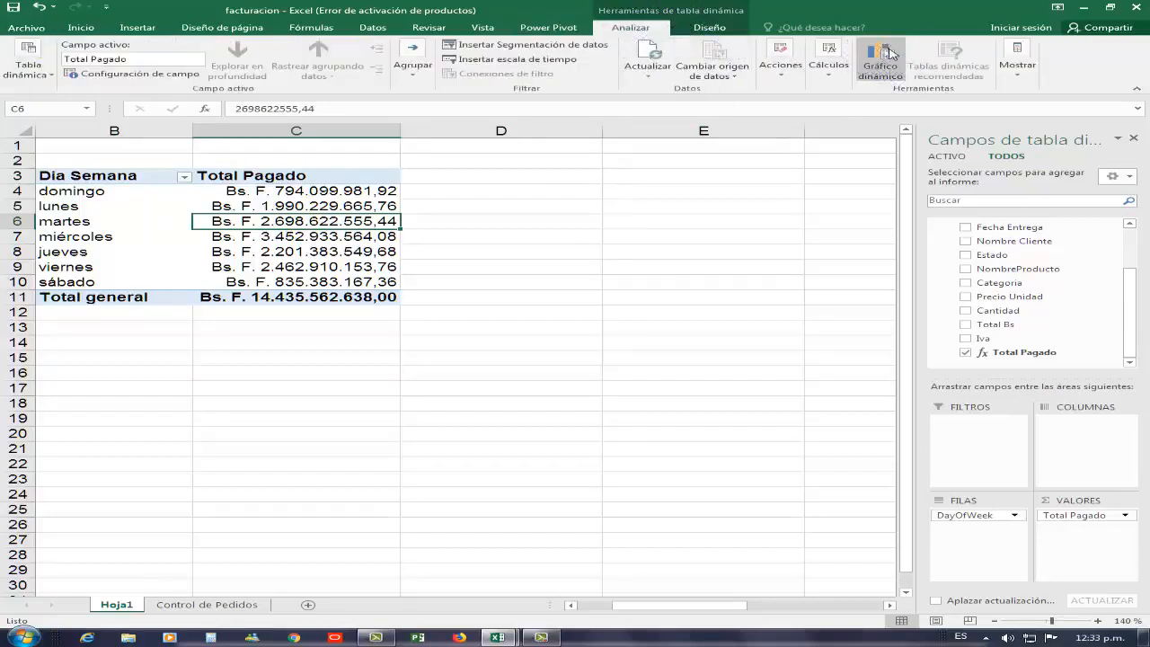
click(885, 55)
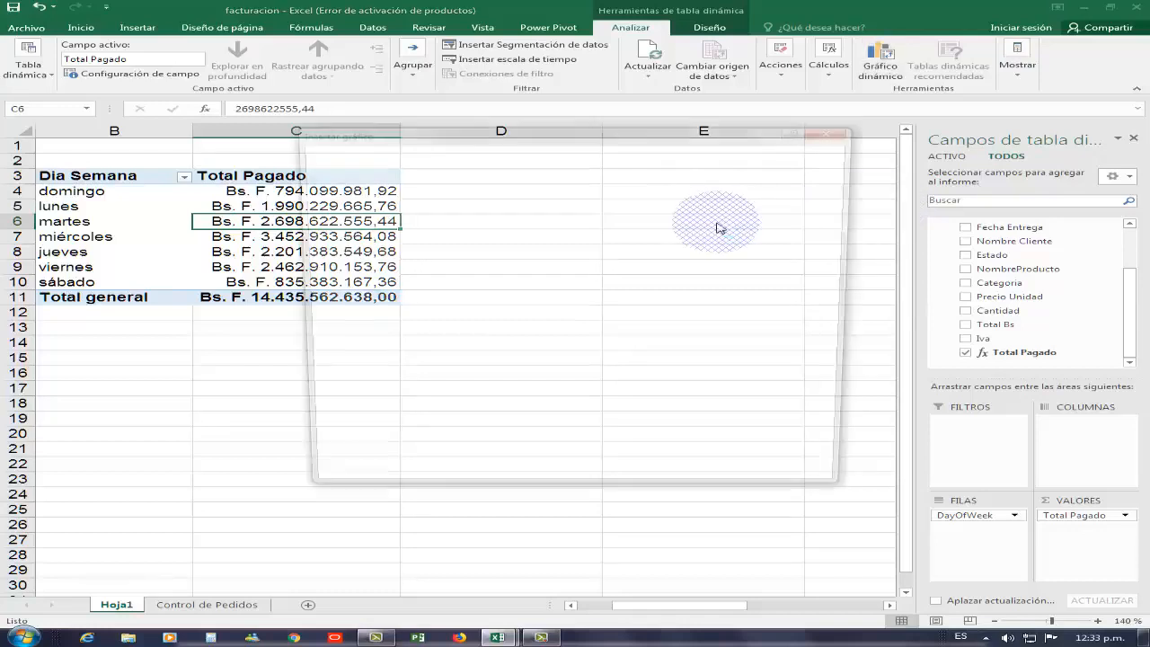
click(358, 222)
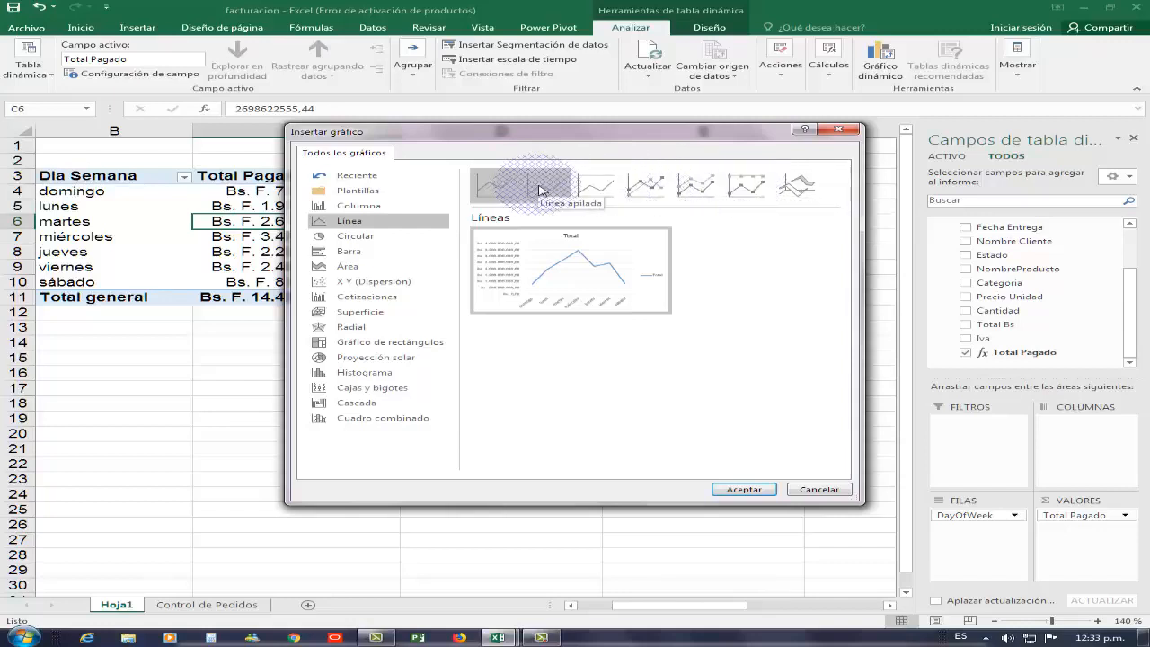
click(644, 184)
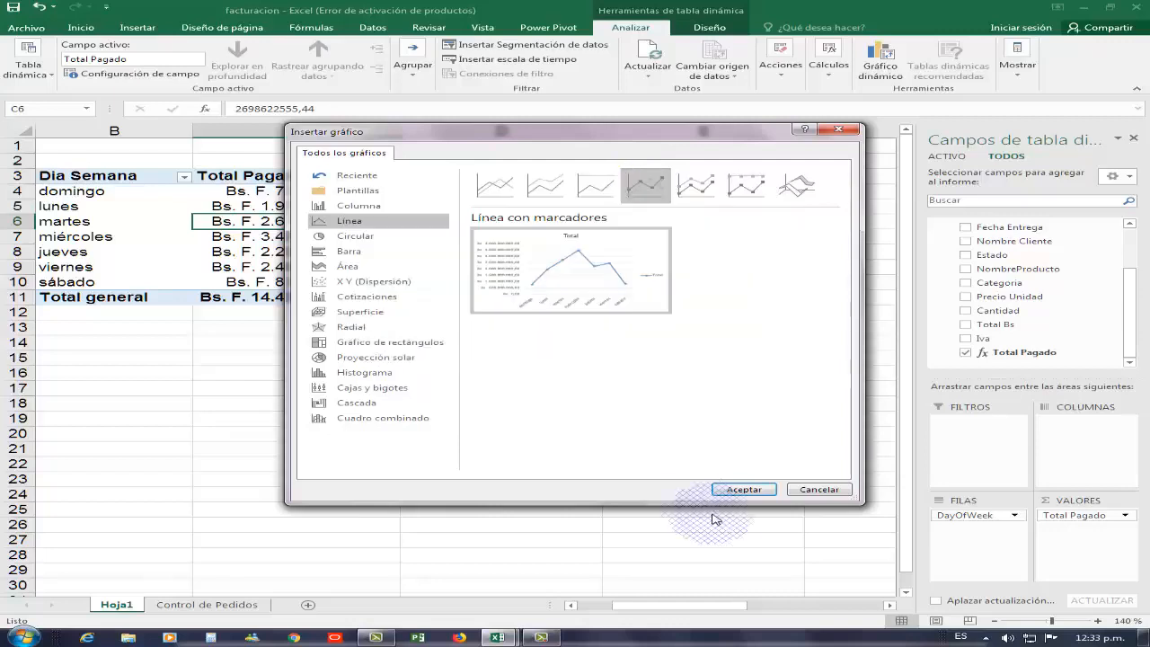
click(744, 489)
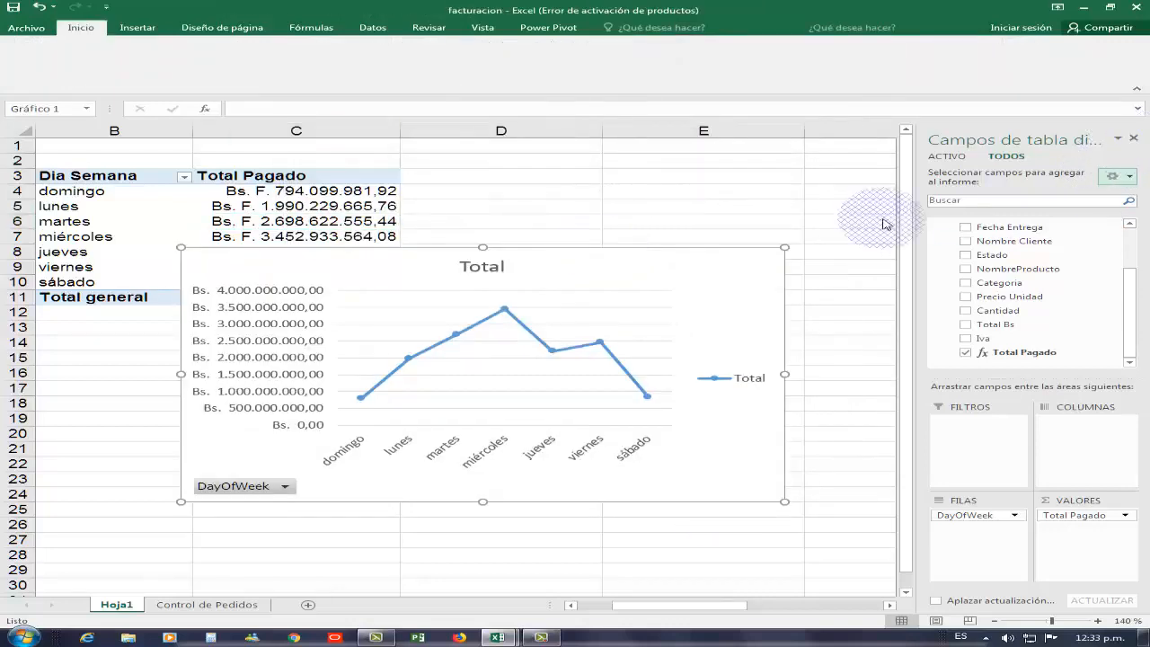
- Move the chart beside the pivot table near column D, shrink it, and delete its title
click(1133, 138)
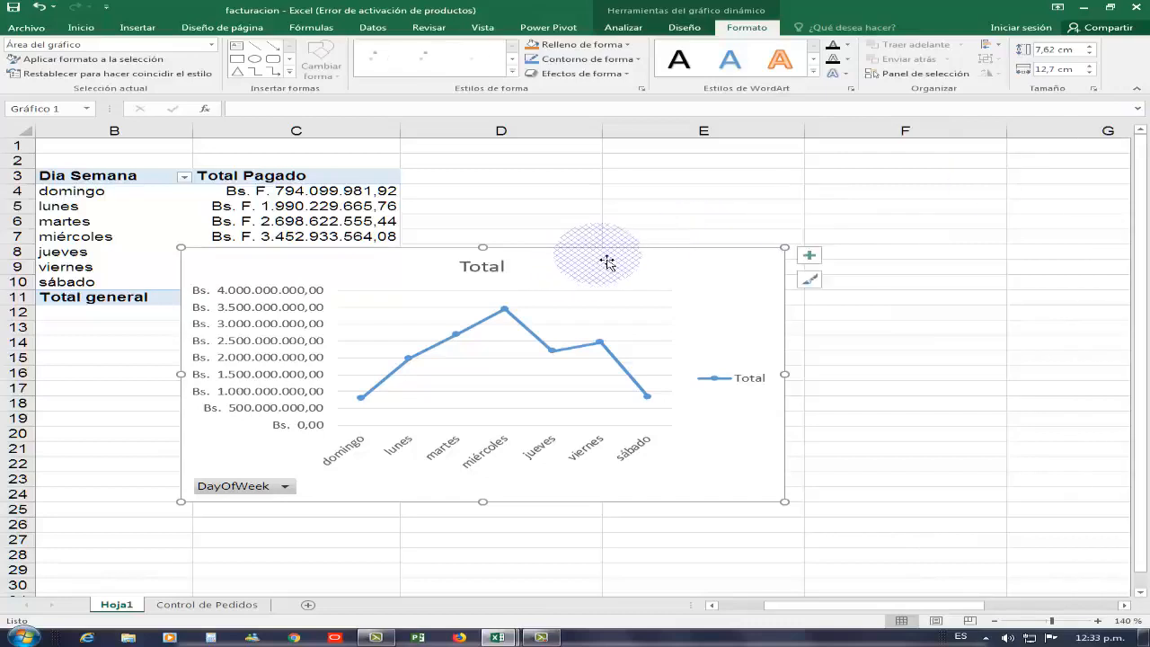
drag(608, 262, 817, 188)
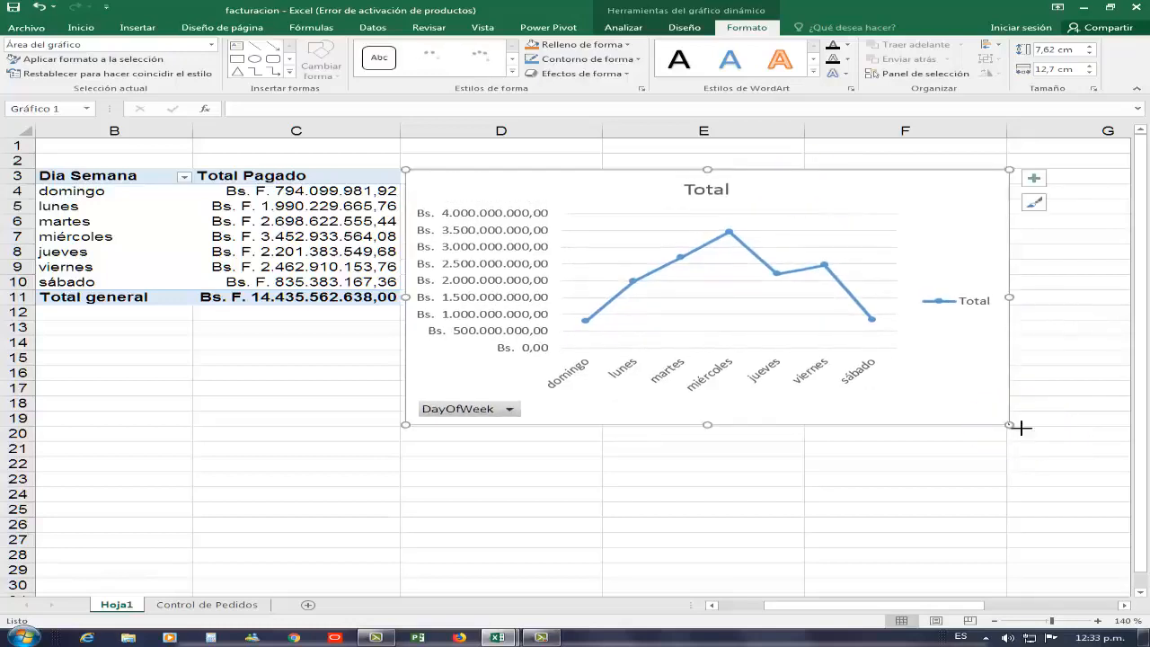
drag(1011, 426, 1005, 312)
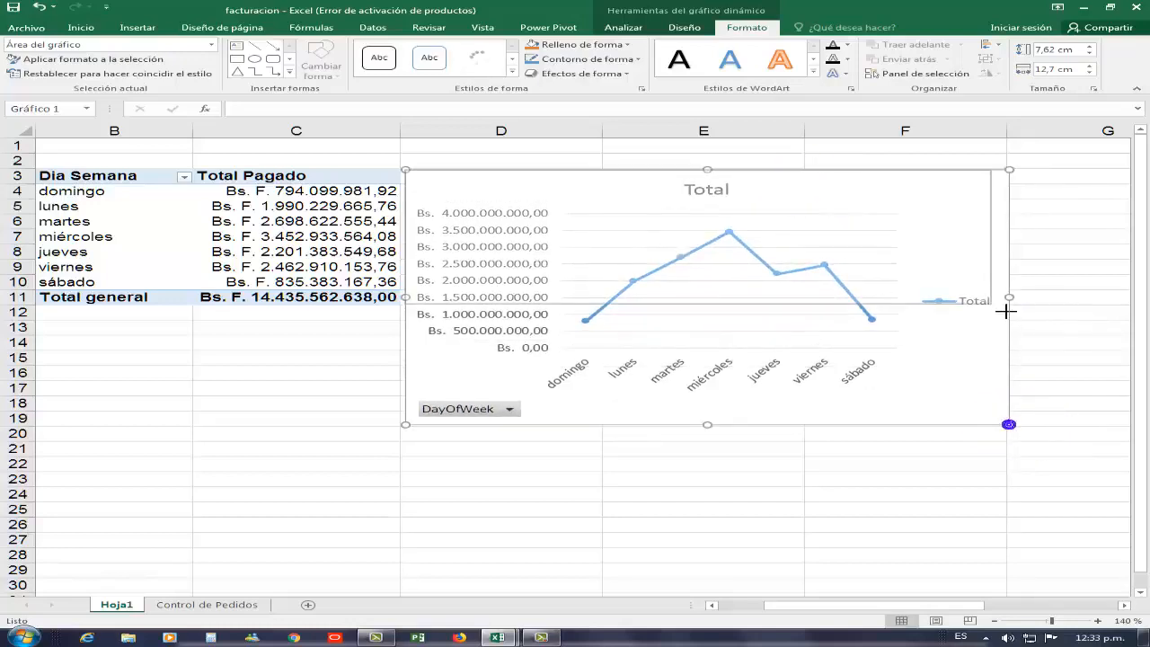
click(702, 205)
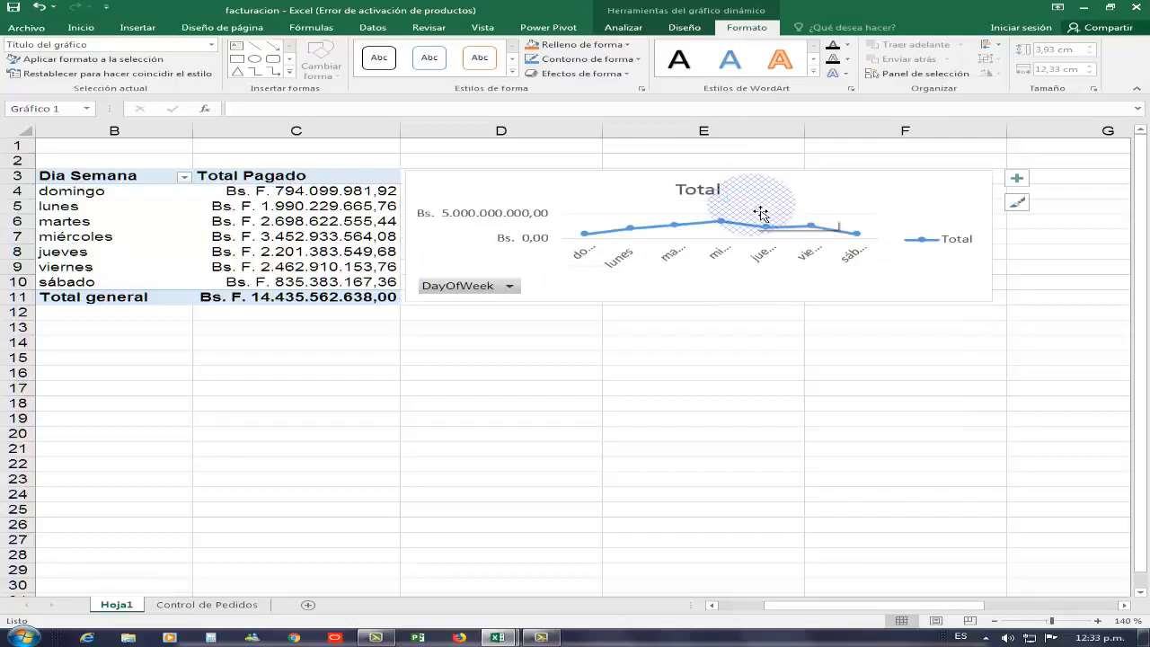
key(Delete)
- Hide all the chart's field buttons and apply a dark chart style
right_click(507, 285)
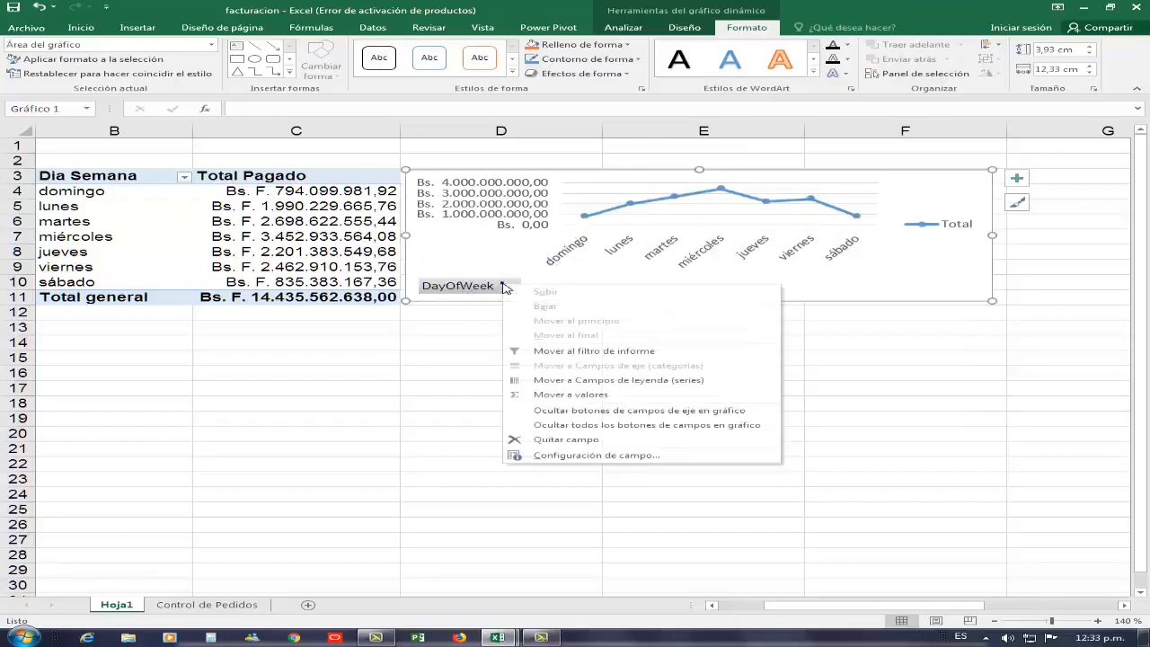
click(596, 426)
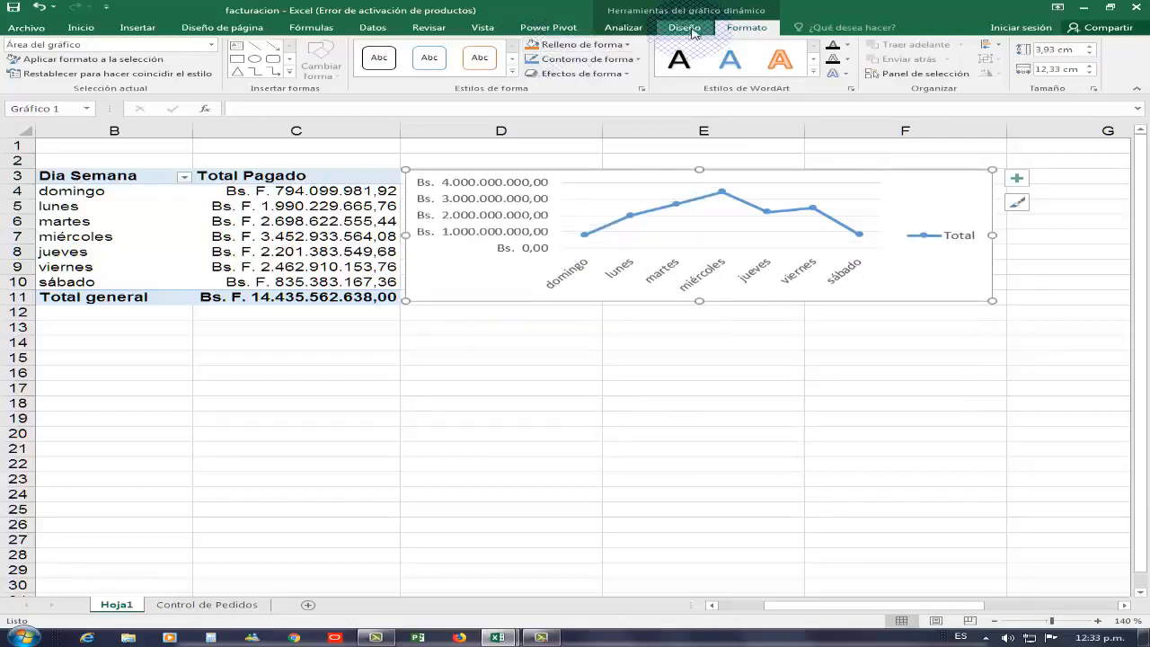
click(690, 28)
click(828, 74)
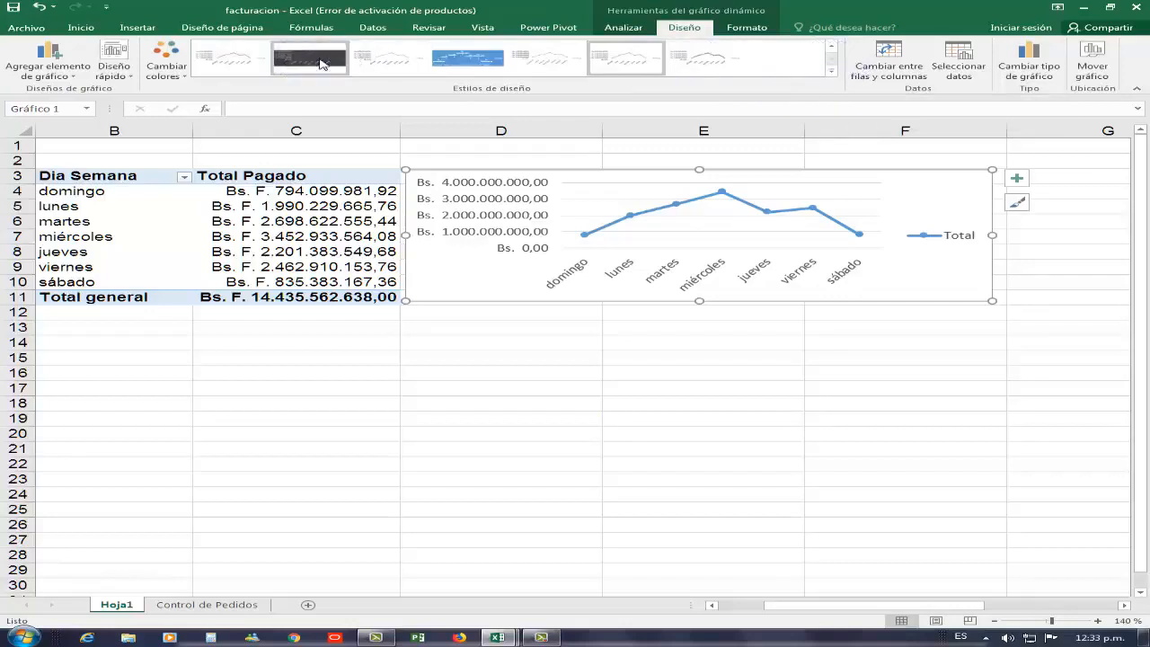
click(321, 63)
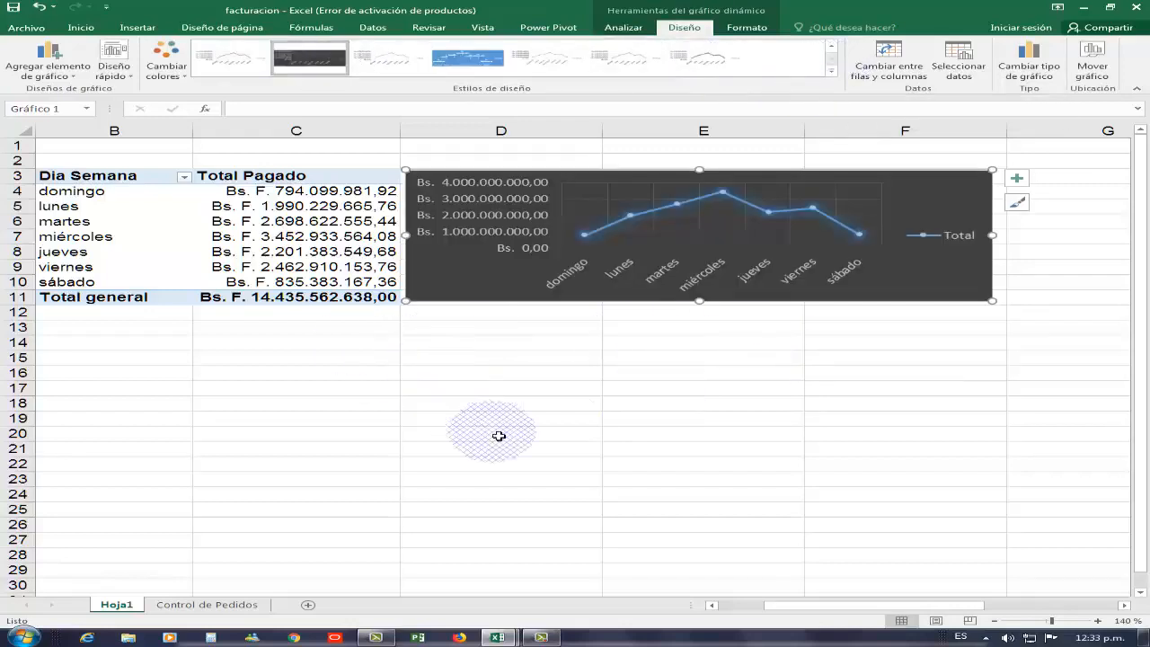
click(706, 423)
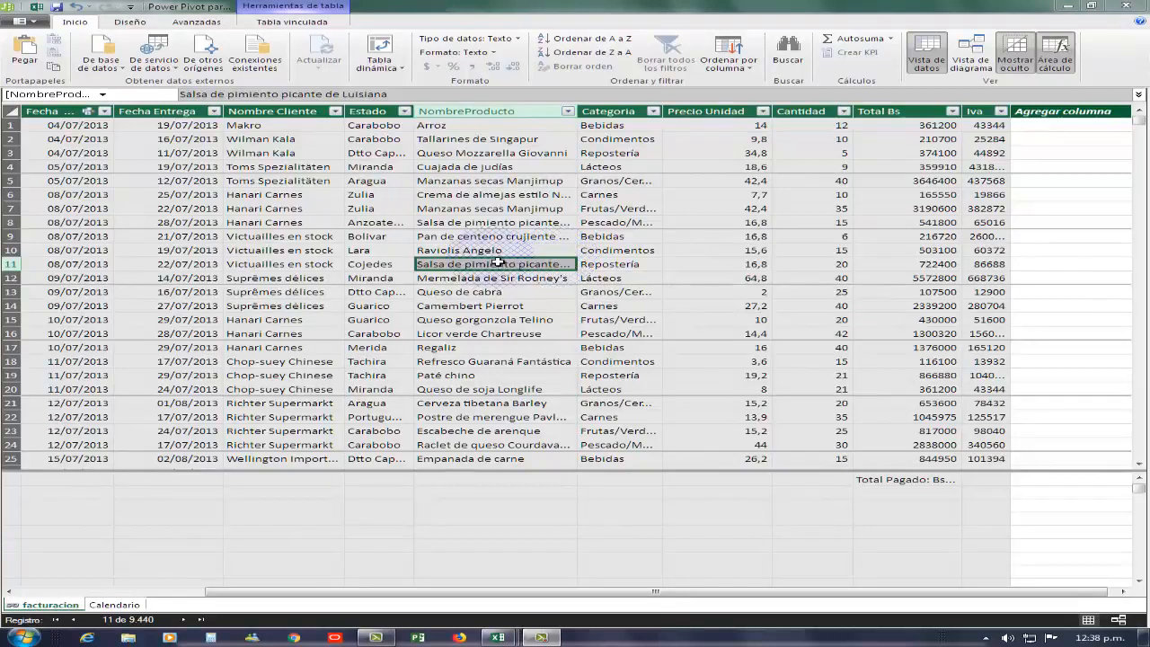
click(622, 238)
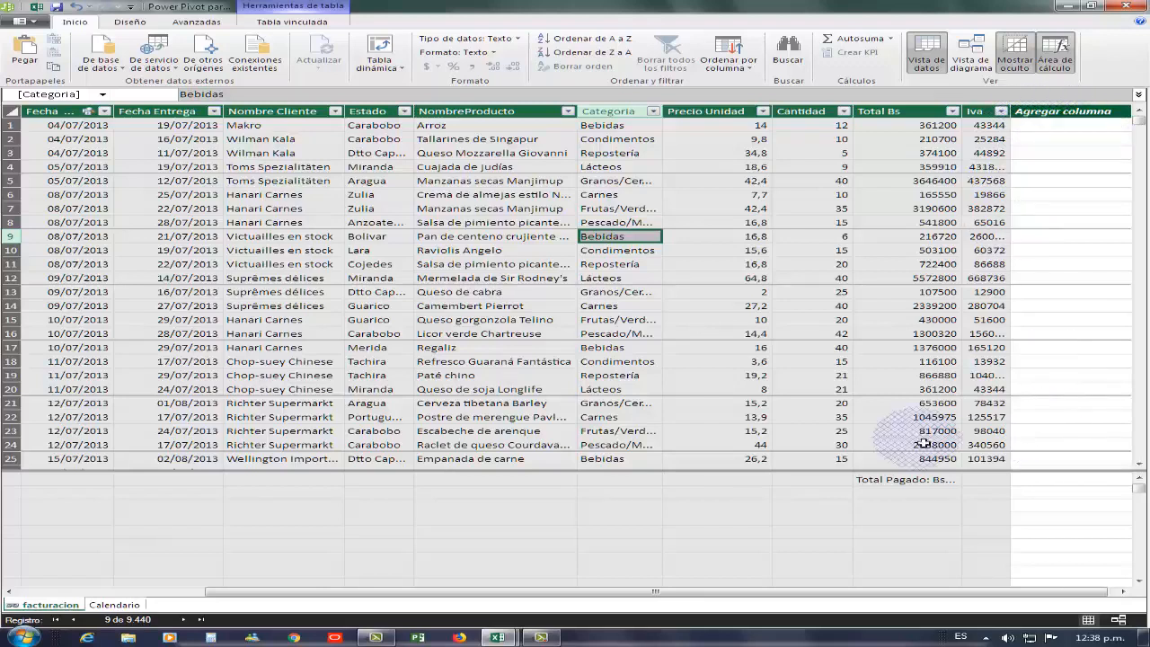
click(1124, 591)
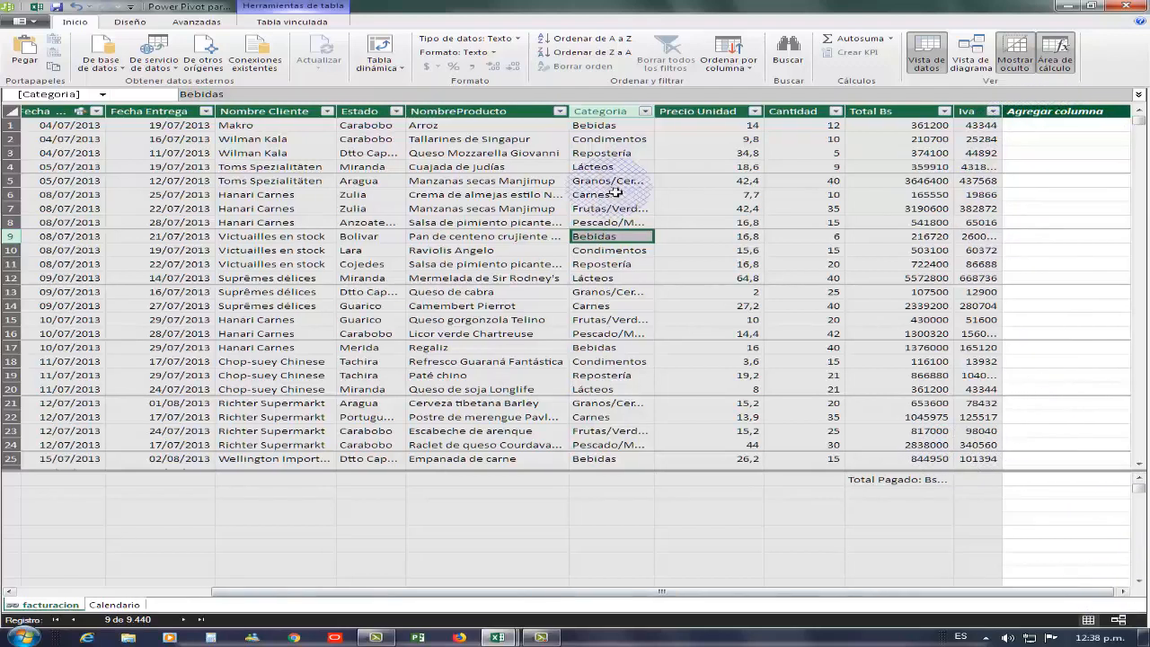
click(1053, 115)
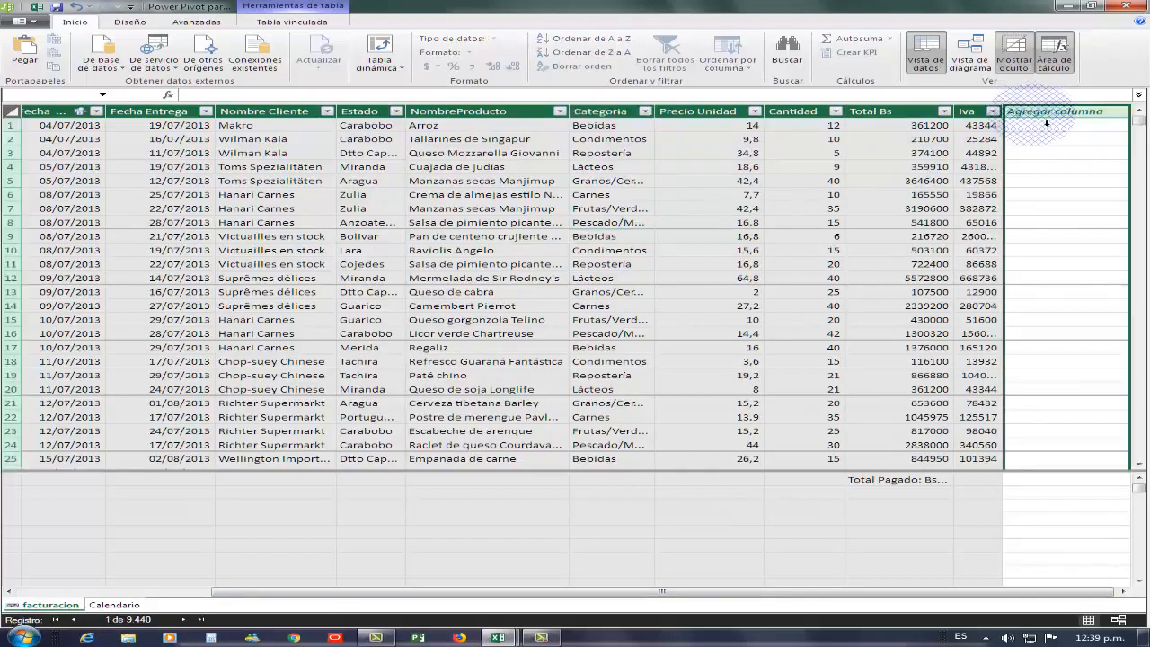
click(1085, 188)
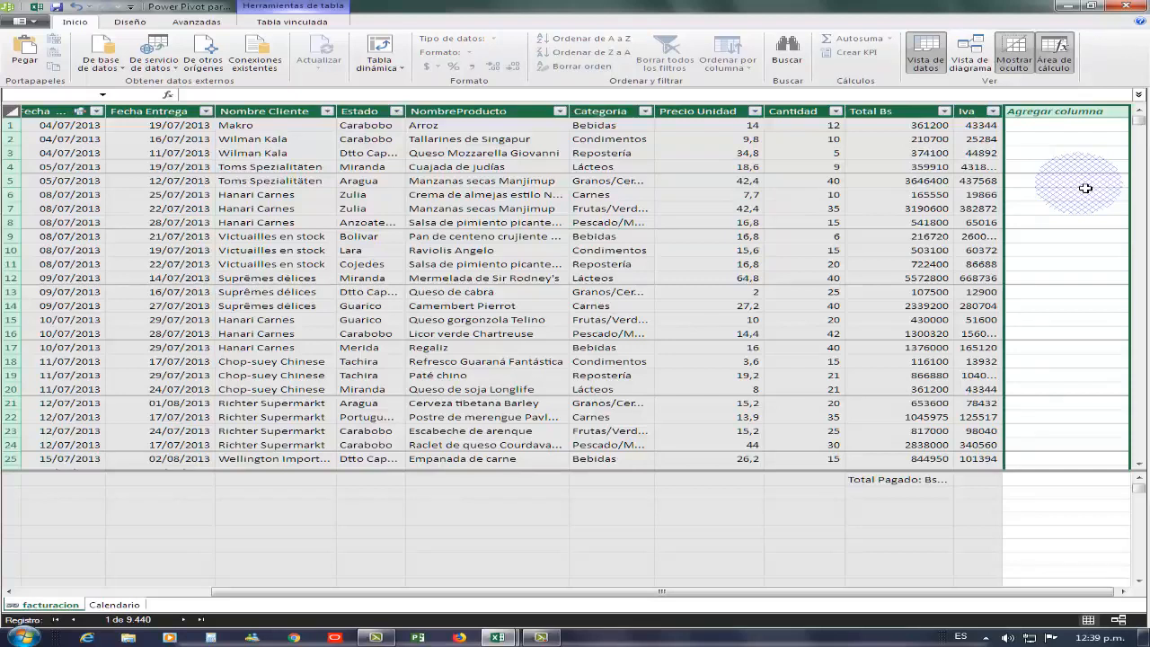
click(1044, 111)
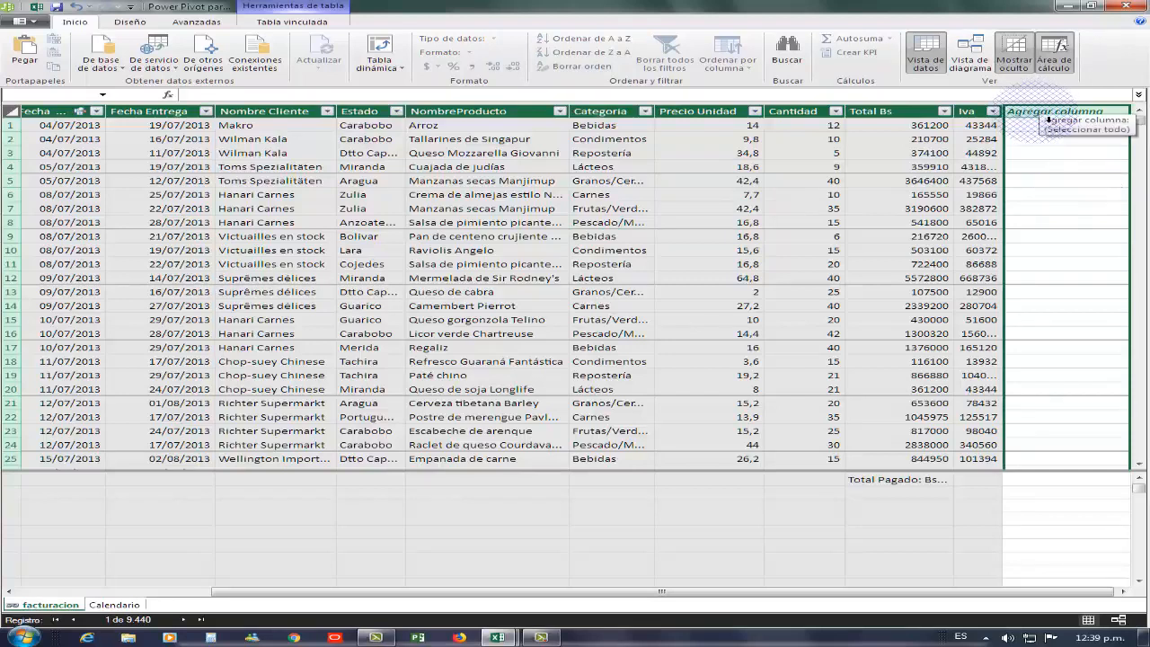
click(1038, 115)
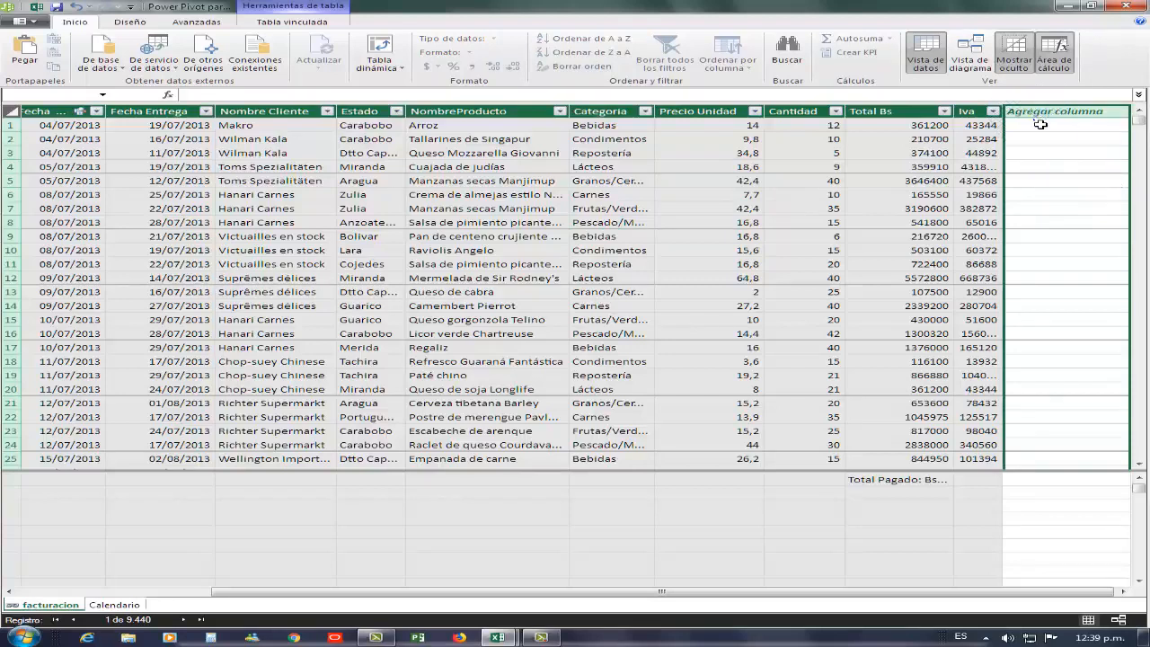
right_click(1040, 124)
click(1009, 149)
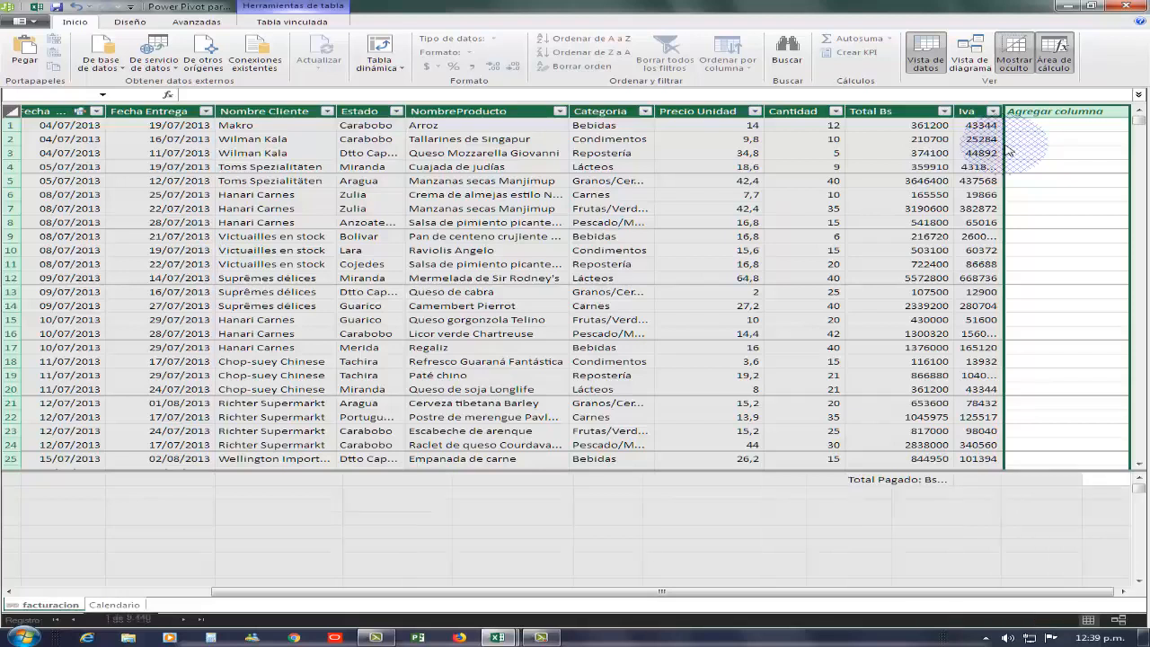
text(=)
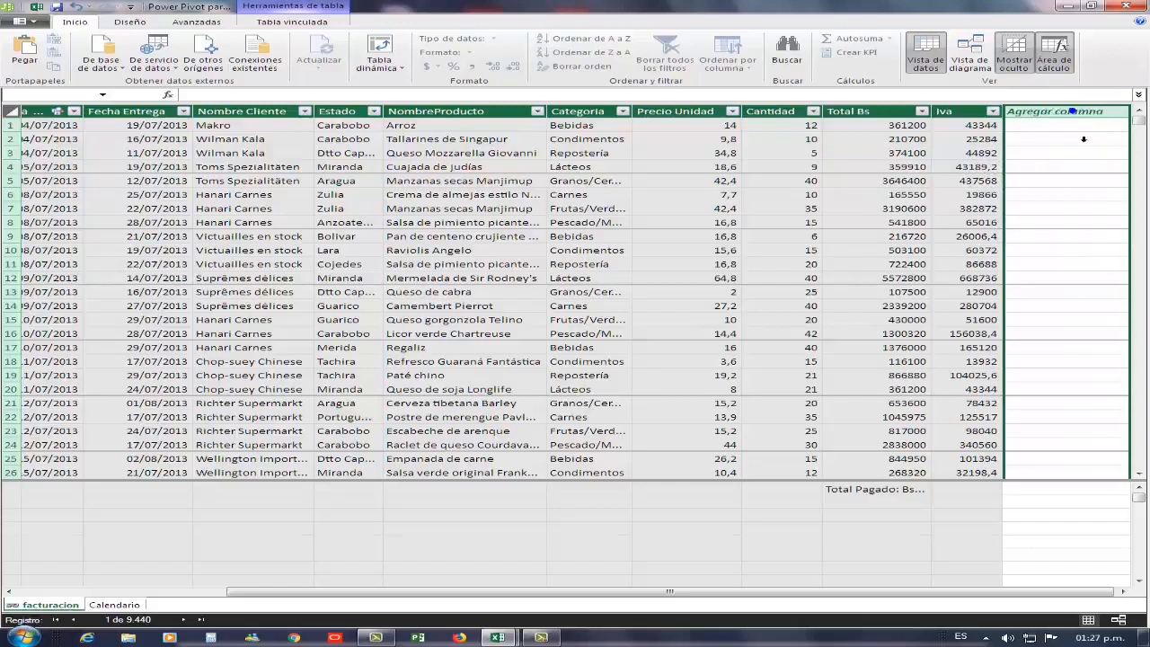
- Insert a new calculated column after Iva in the facturacion table
right_click(1068, 176)
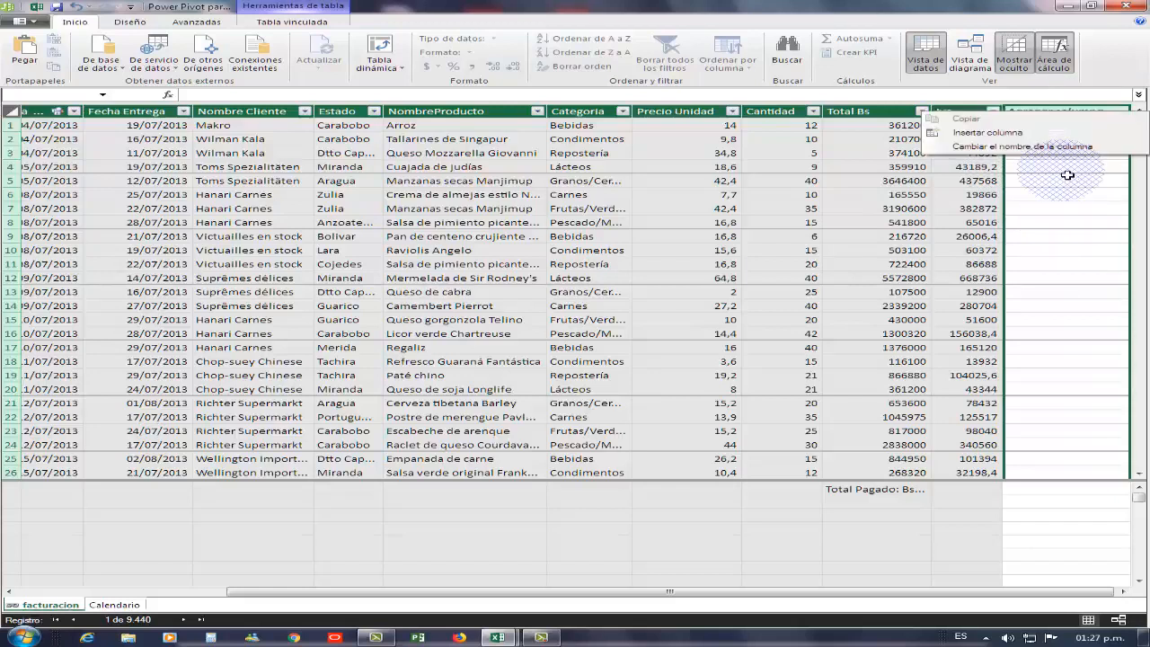
click(987, 132)
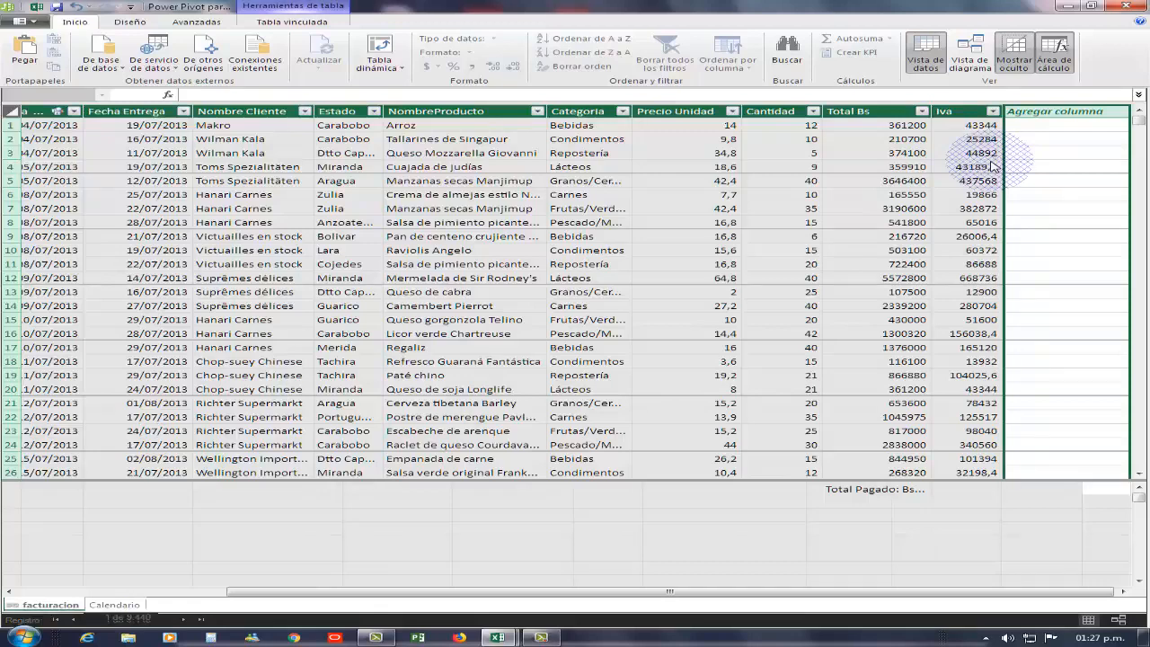
text(=)
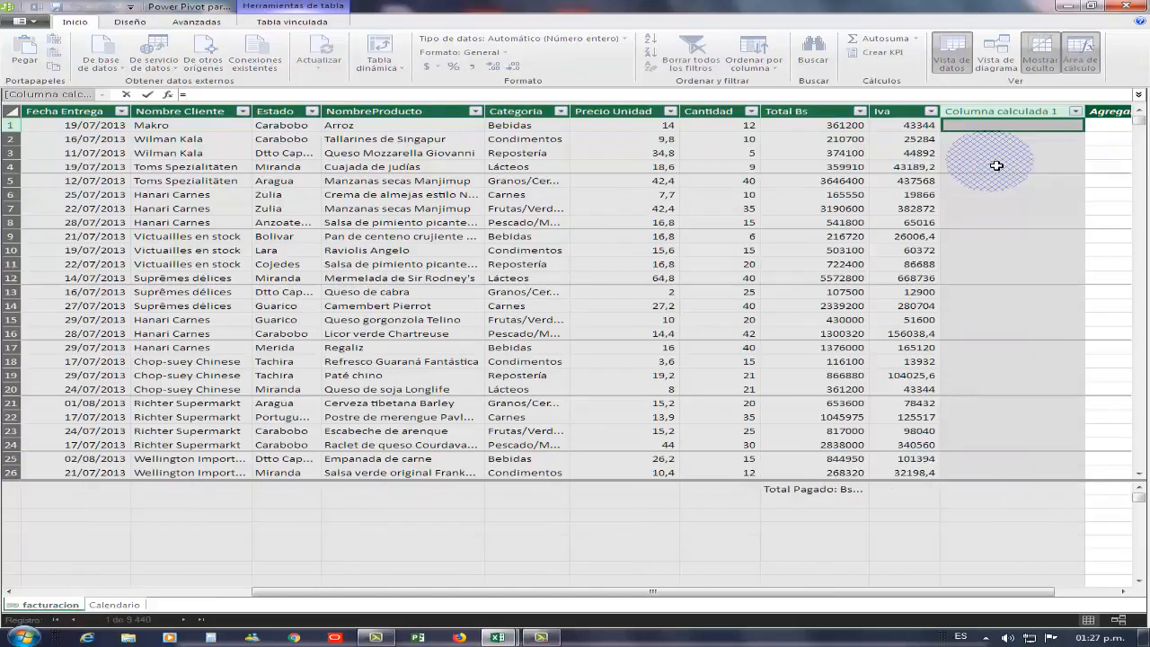
click(1045, 114)
click(732, 337)
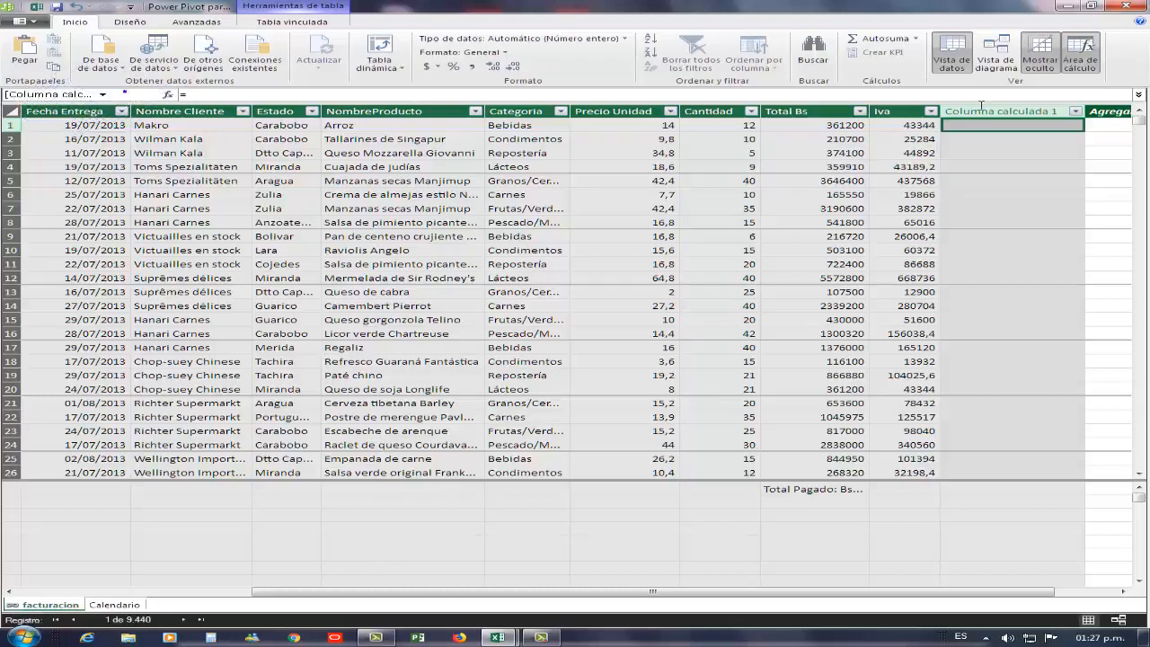
- Rename Columna calculada 1 to 'Descuento'
click(1037, 112)
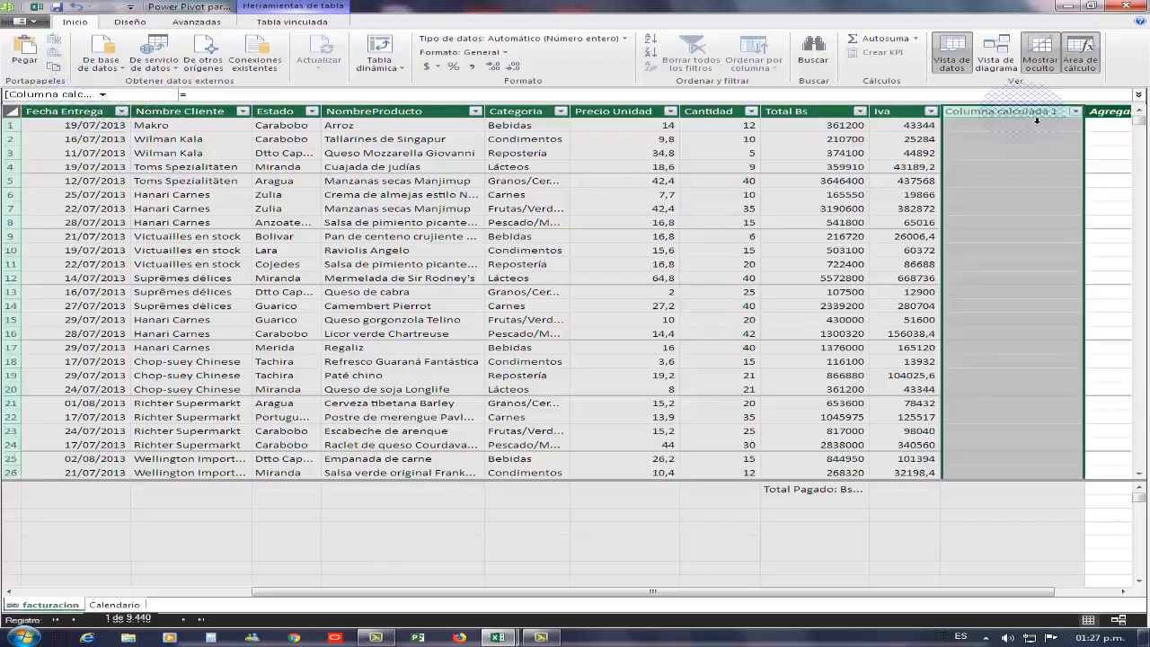
right_click(1037, 120)
click(997, 189)
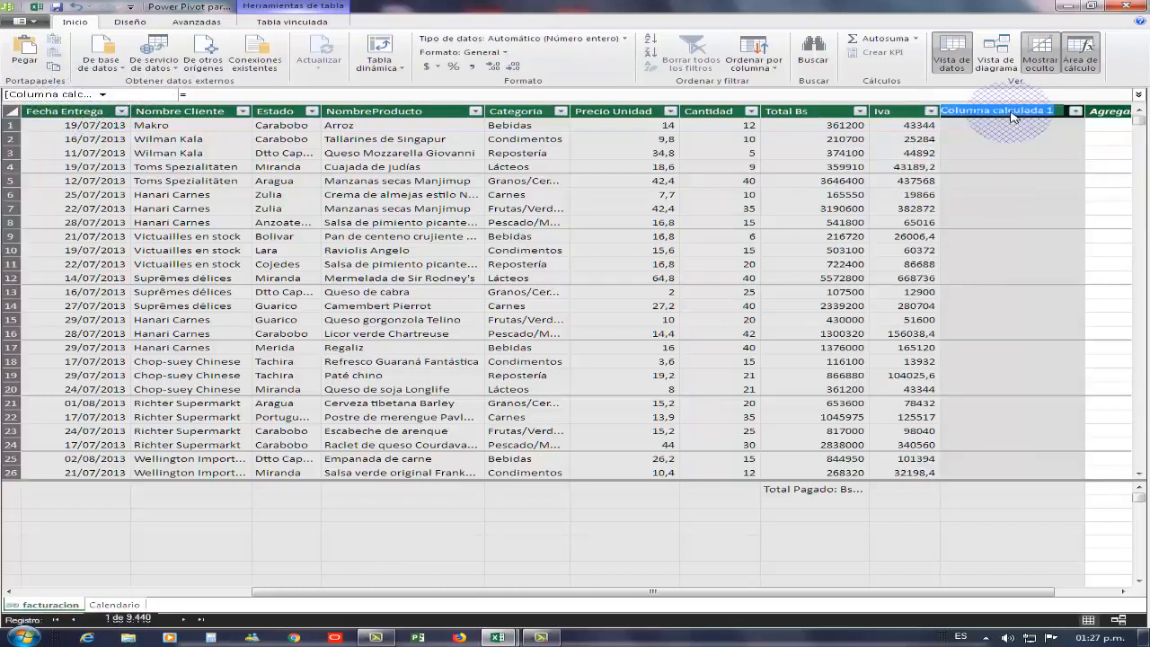
text(Descuento)
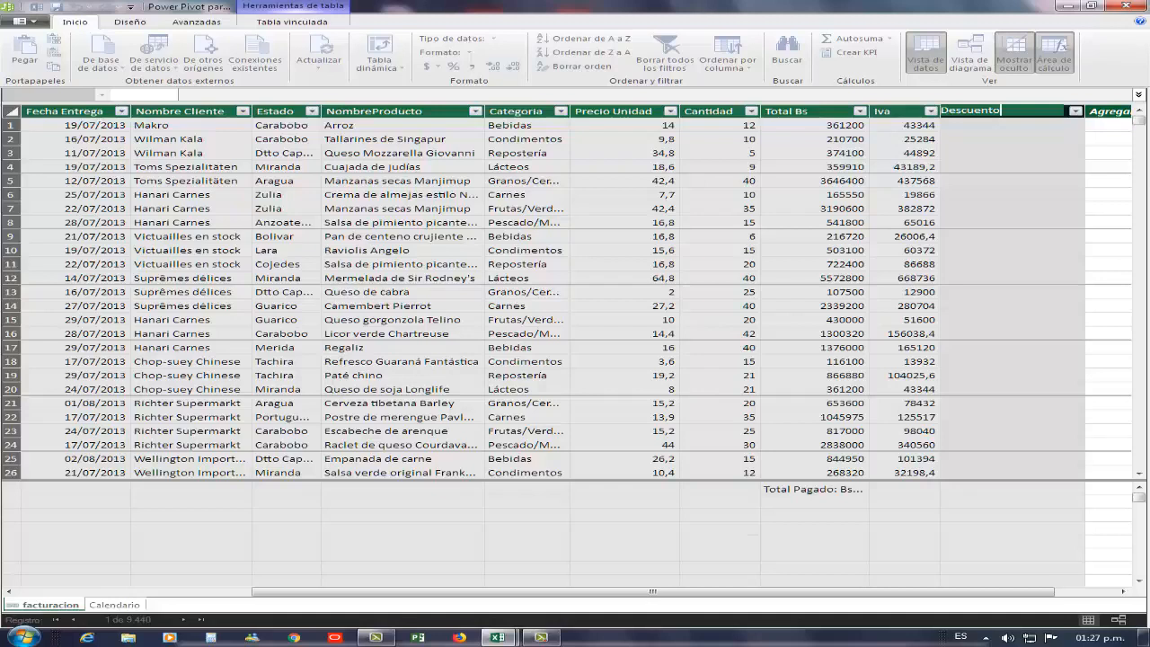
key(Return)
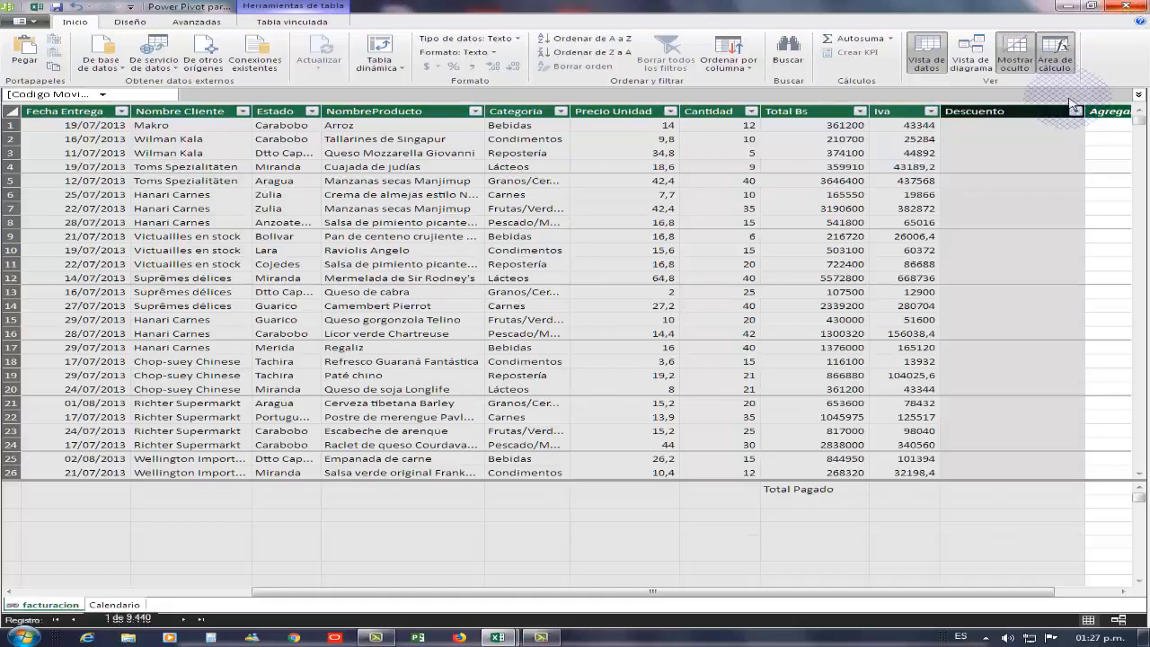
- Begin the Descuento formula as =IF([Categoria]="Bebidas", using autocomplete
click(973, 125)
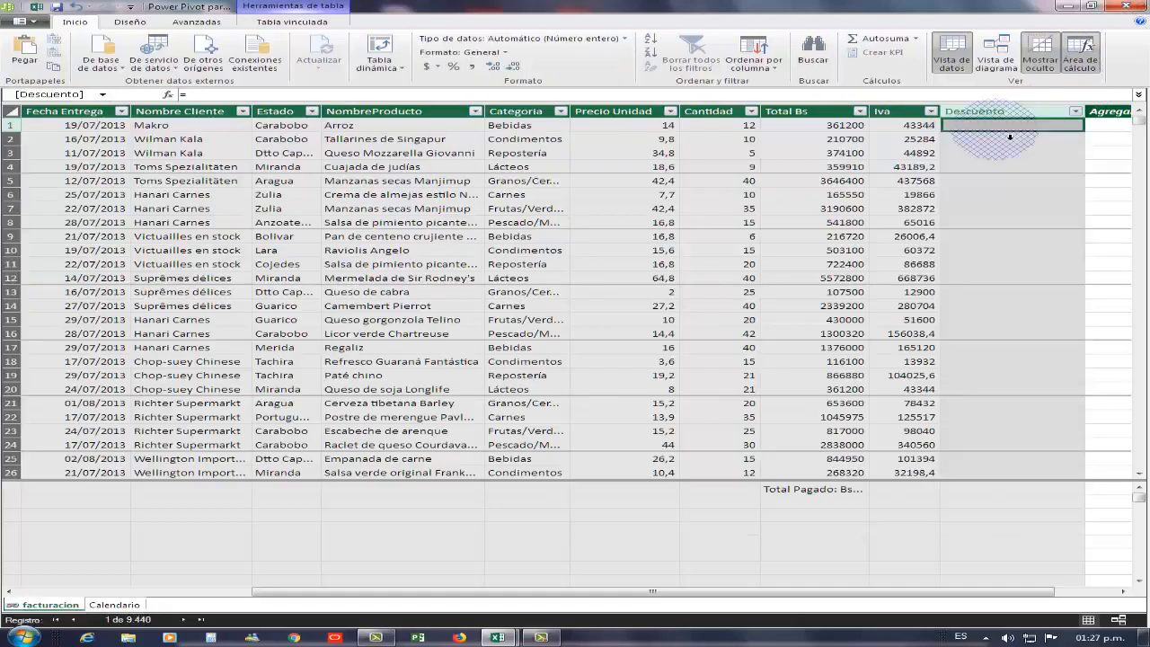
click(223, 95)
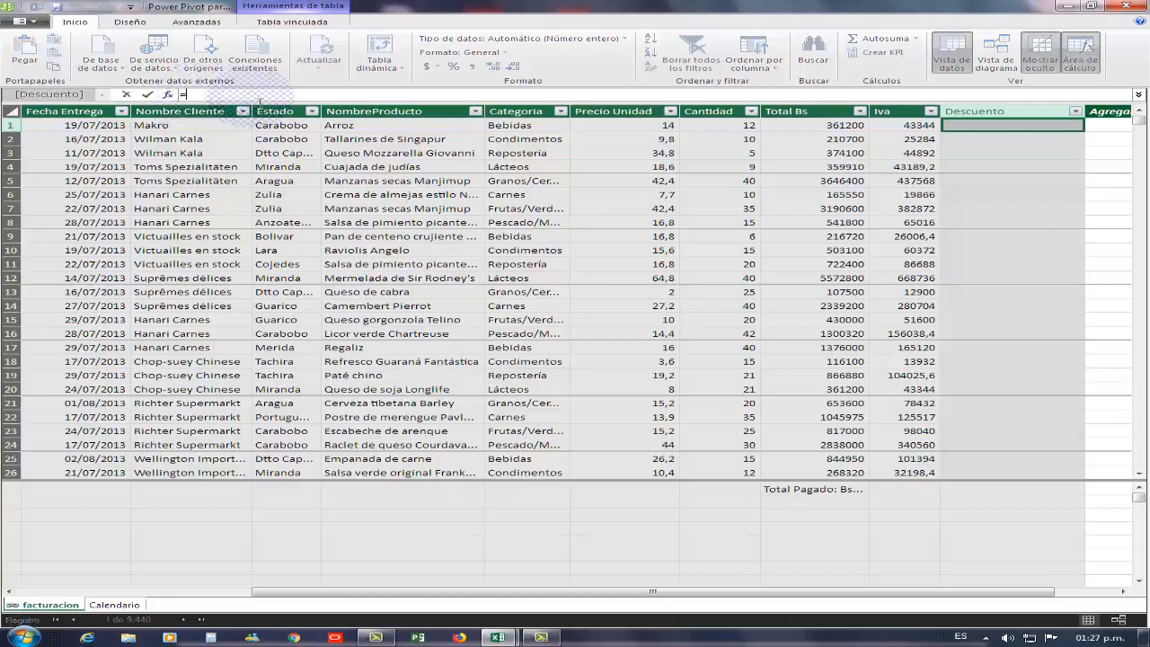
text(if)
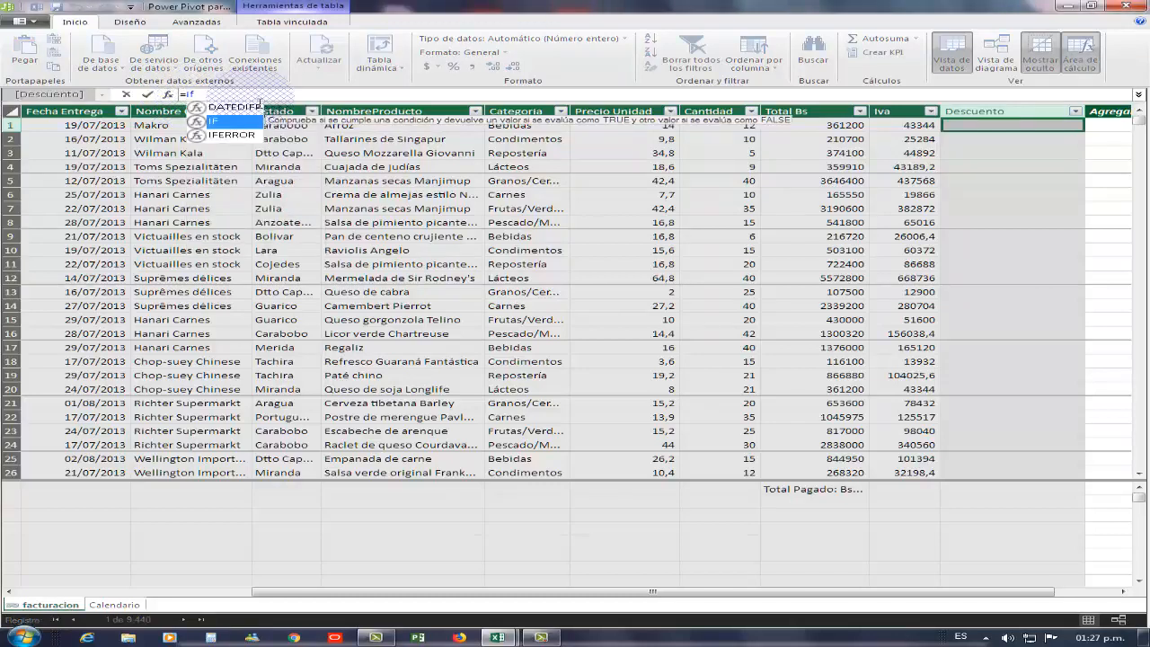
key(Tab)
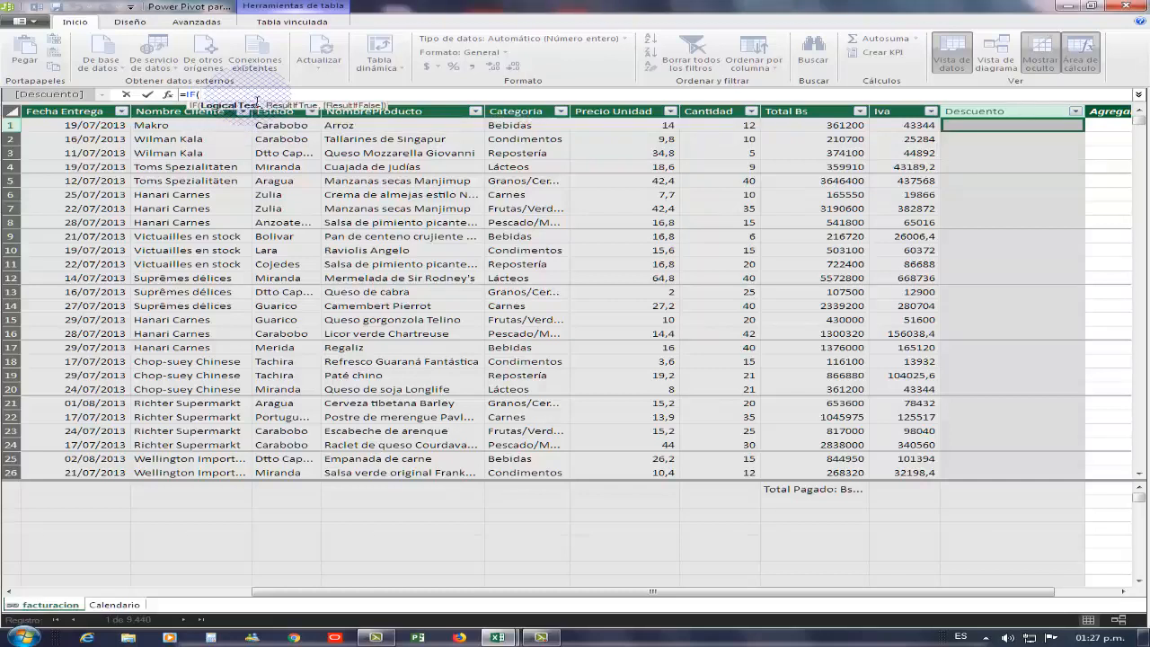
text([)
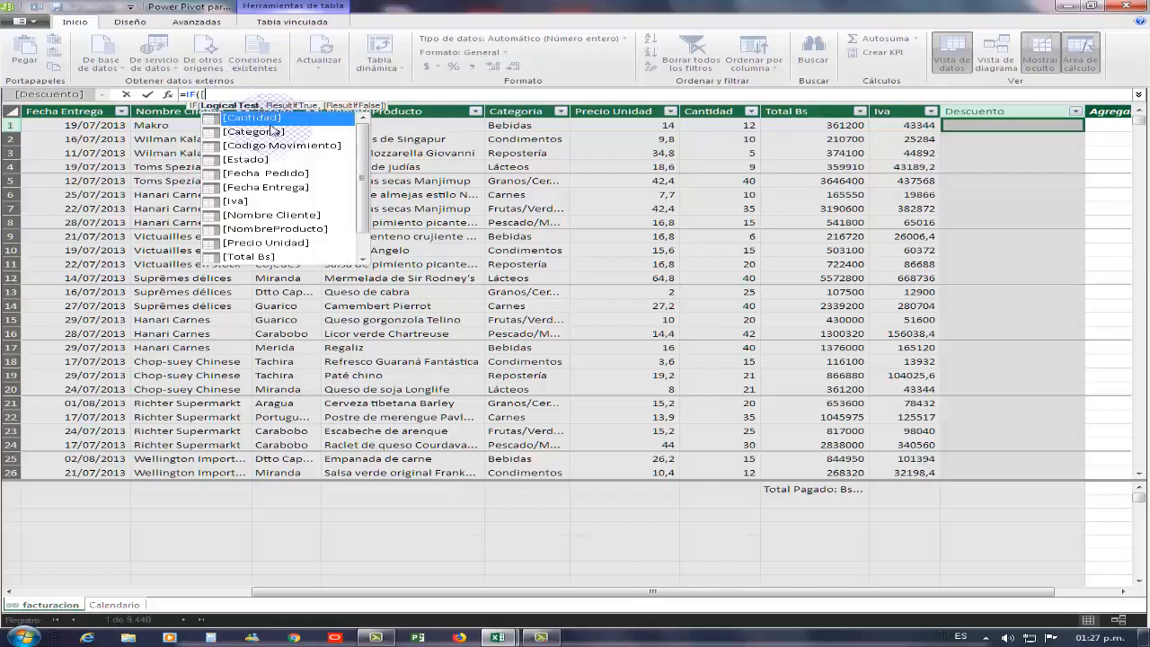
click(270, 133)
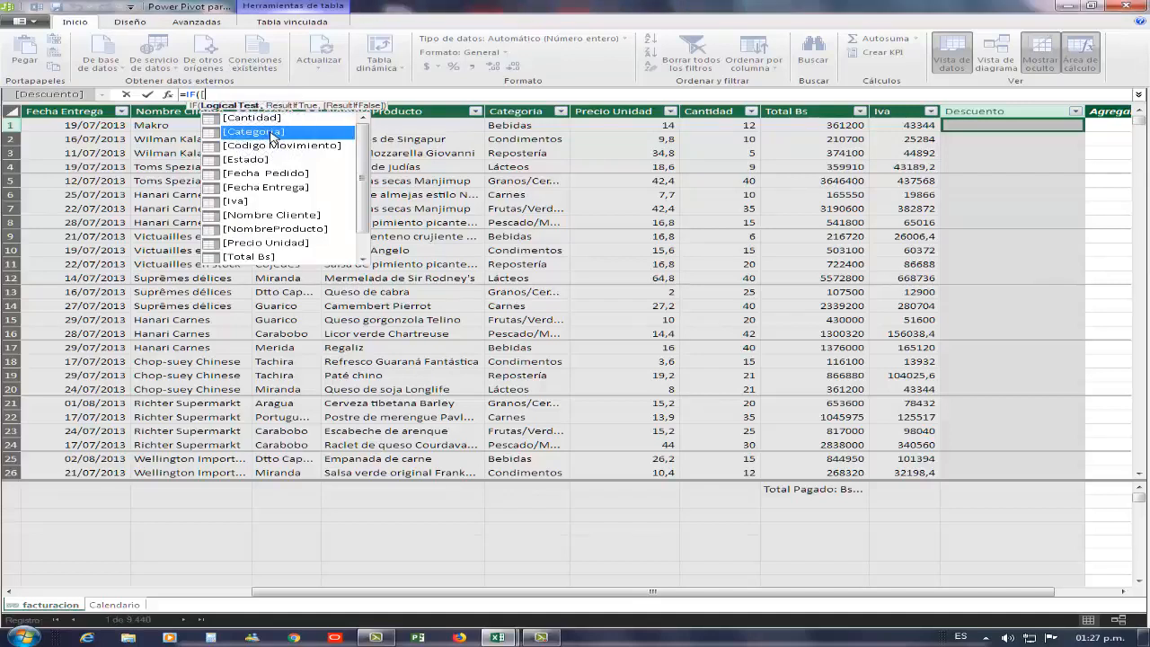
double_click(269, 133)
text(=")
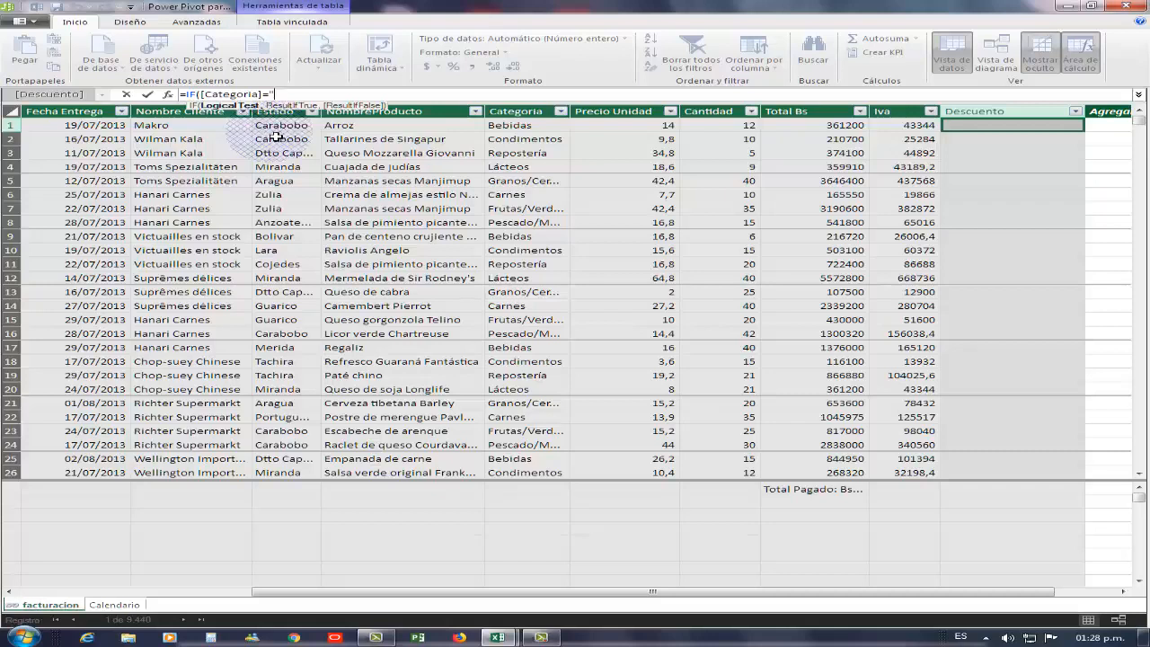
text(Bebidas",)
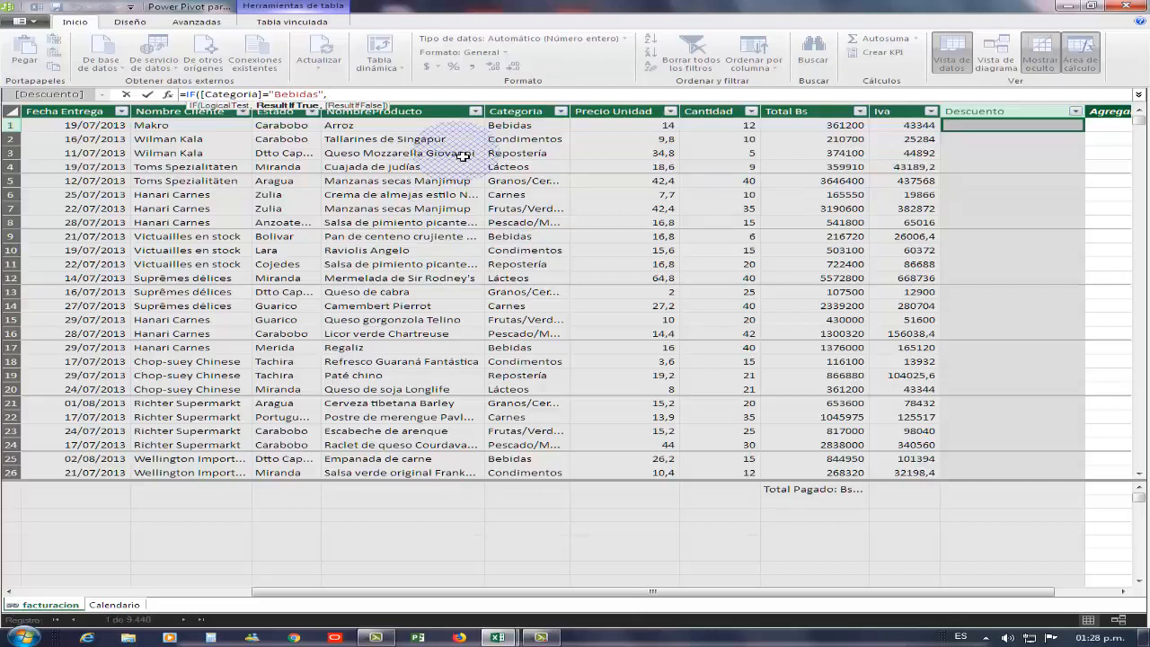
- Finish it with [Total Bs]*0,05, commit, and check discounts like 18060 on Bebidas rows
text([)
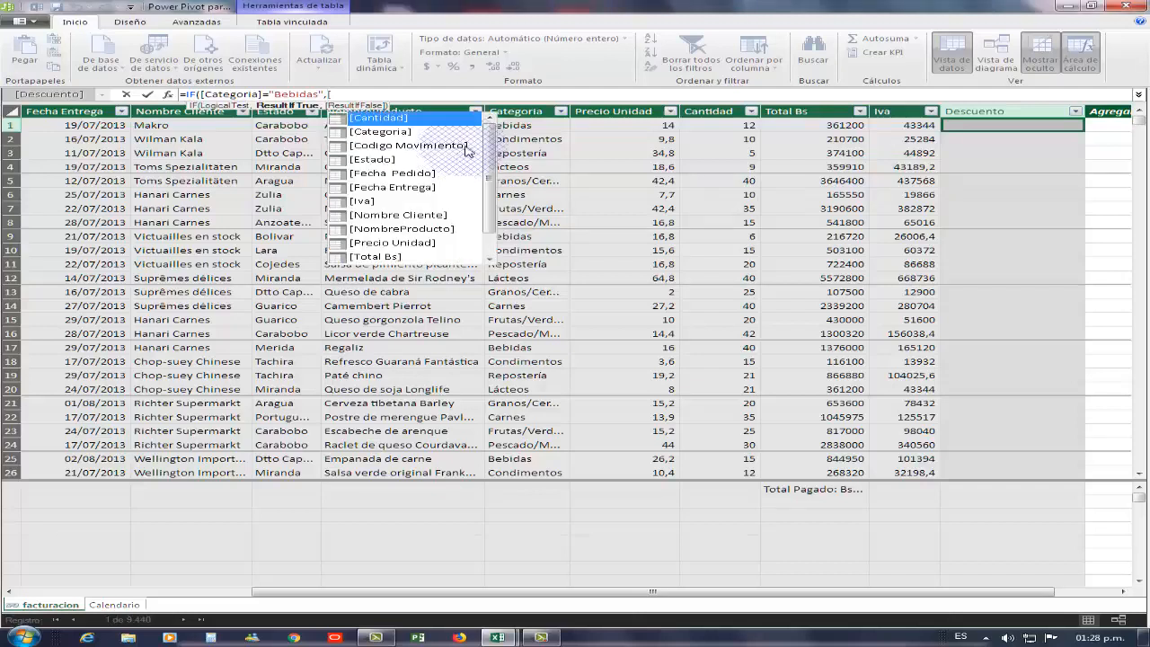
scroll(490, 139, down, 1)
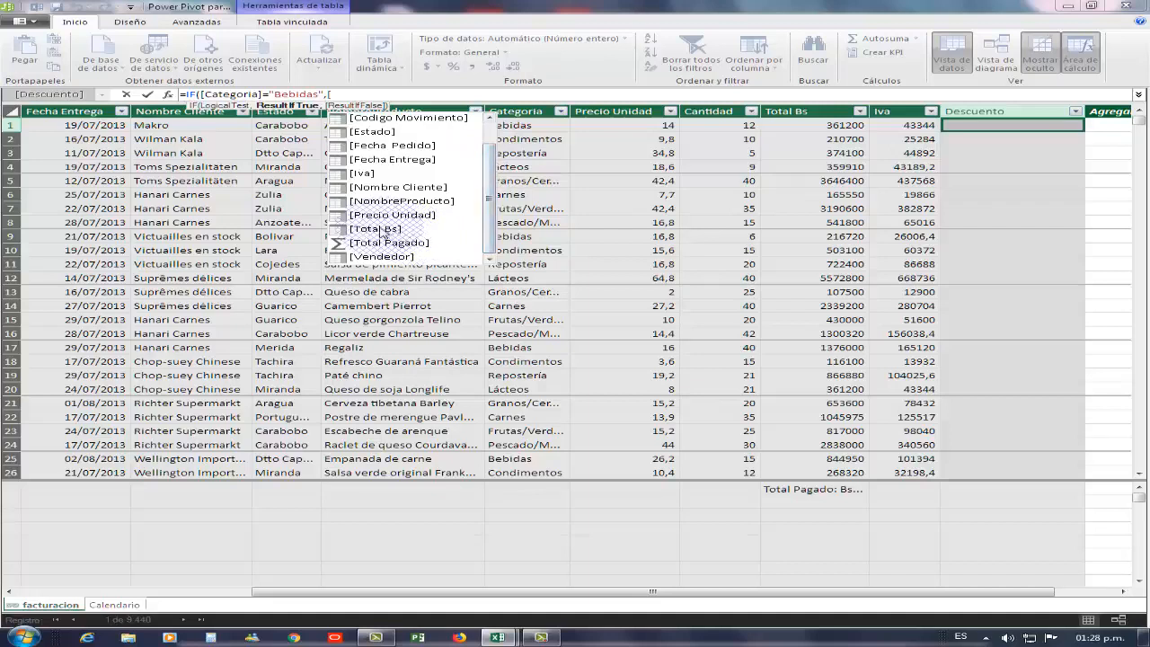
double_click(385, 231)
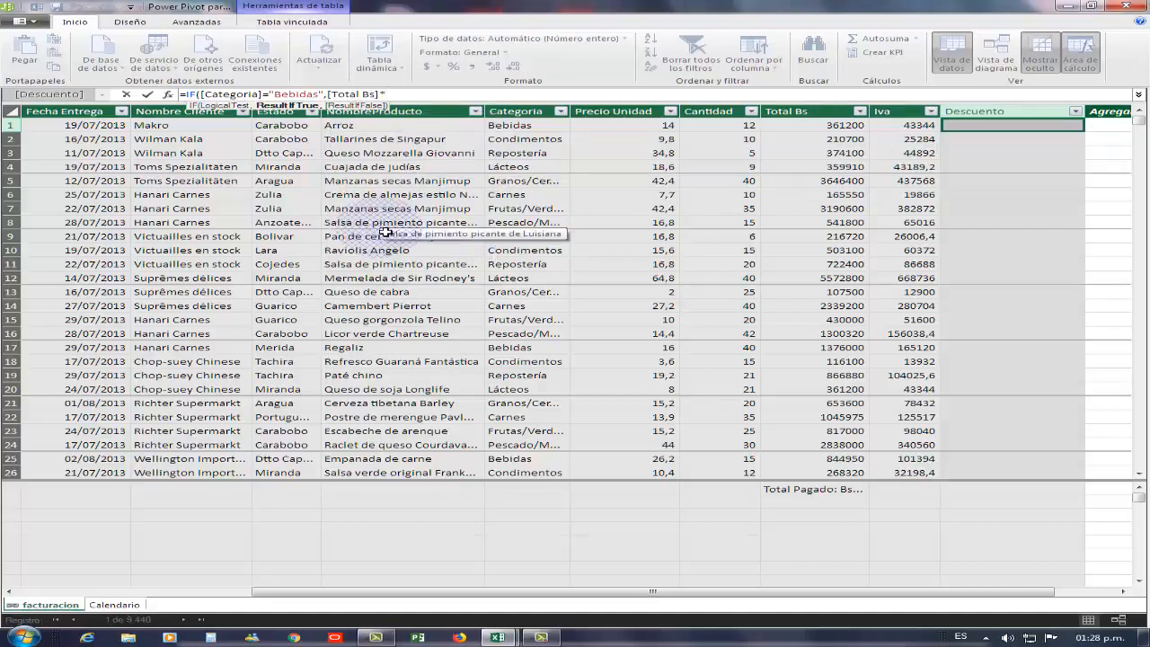
text(*0,05)
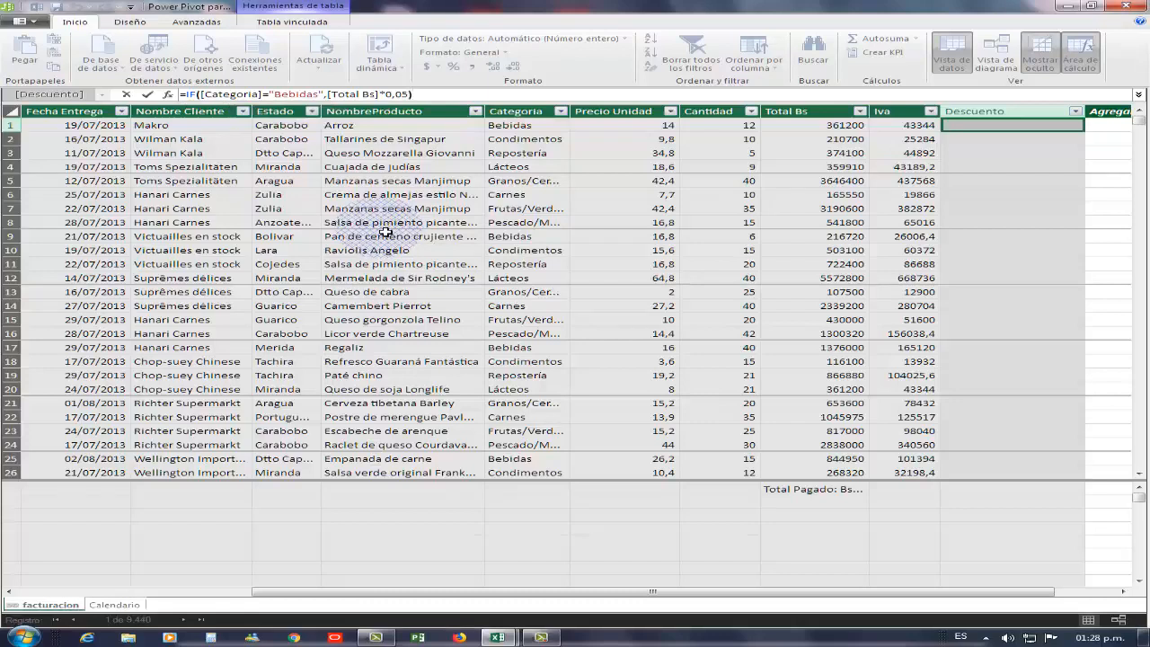
key(Return)
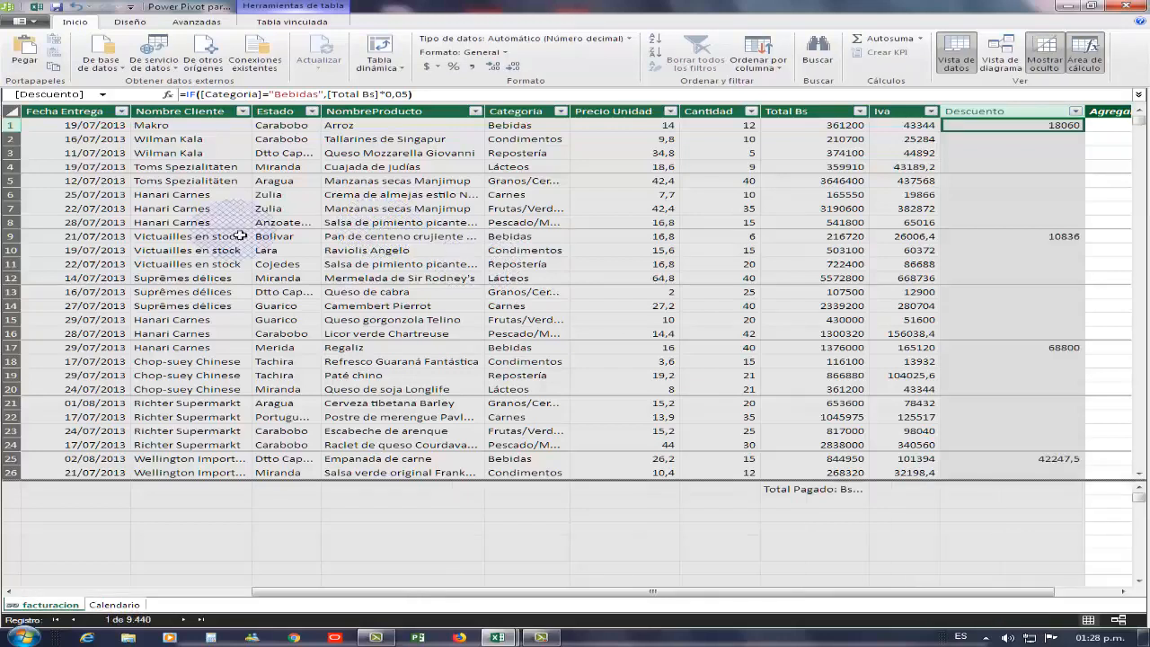
click(809, 222)
scroll(1024, 288, down, 2)
- Narrow the Descuento column and autofit NombreProducto to its longest product name
scroll(988, 285, down, 6)
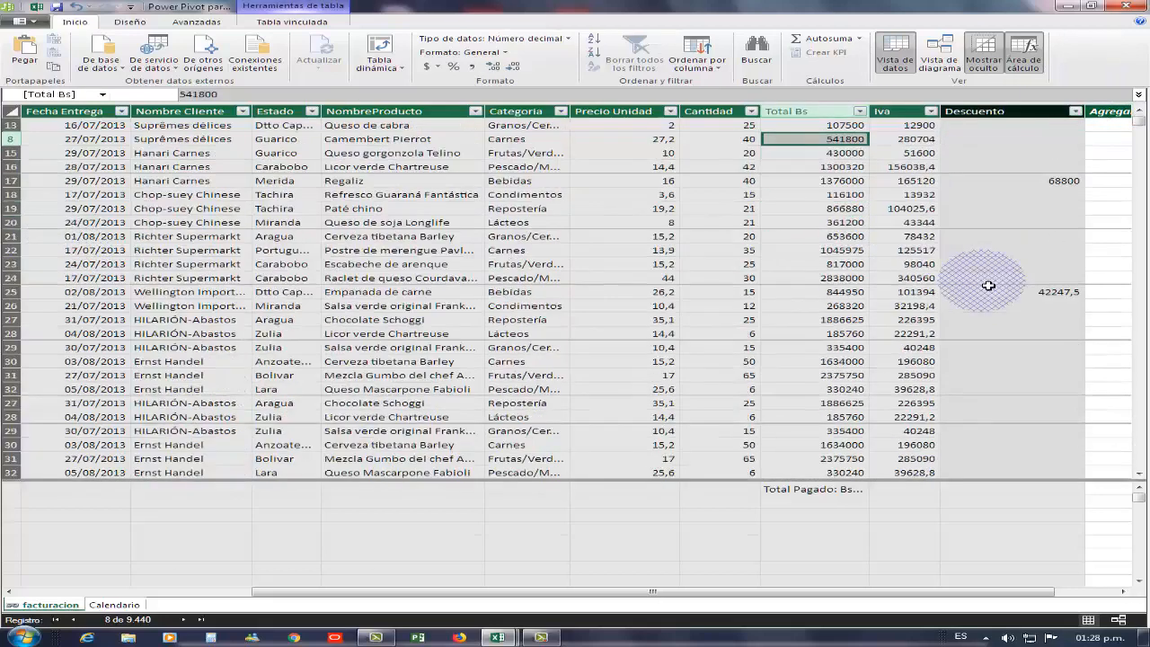
scroll(988, 286, down, 5)
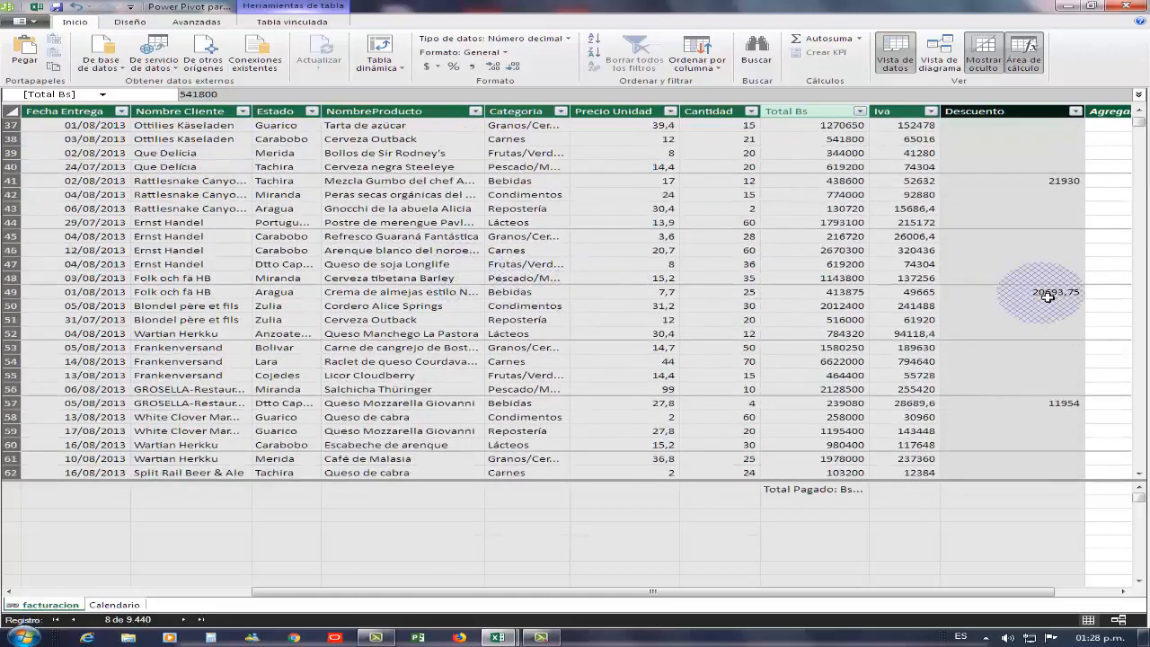
scroll(818, 252, up, 4)
scroll(818, 253, up, 5)
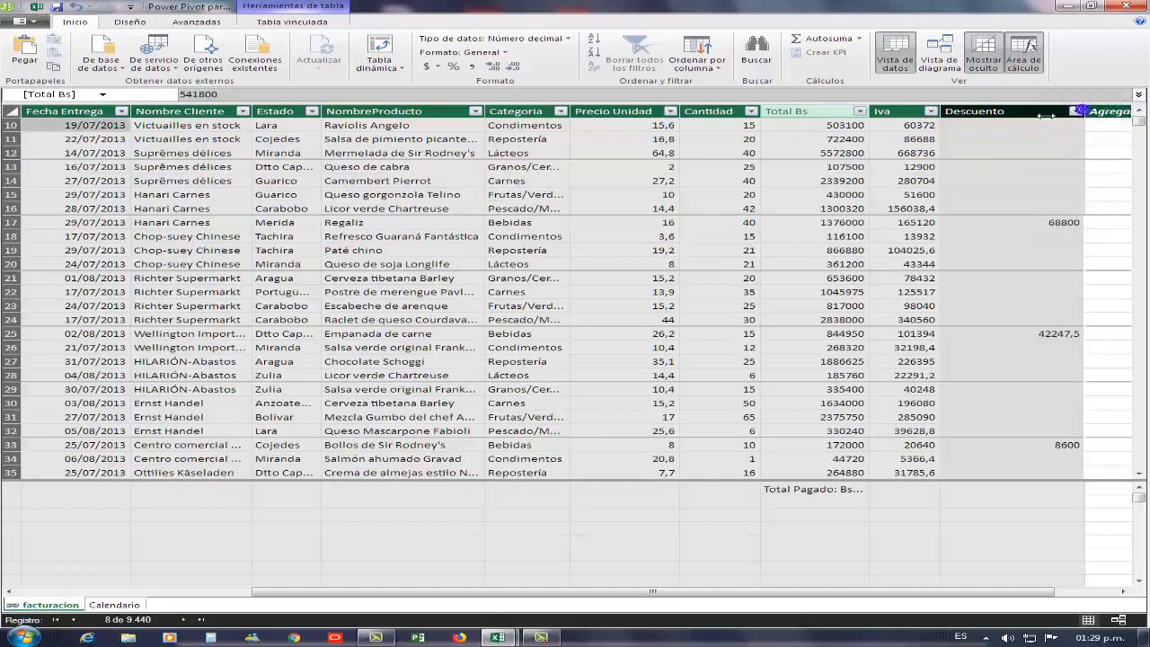
drag(1045, 115, 1035, 162)
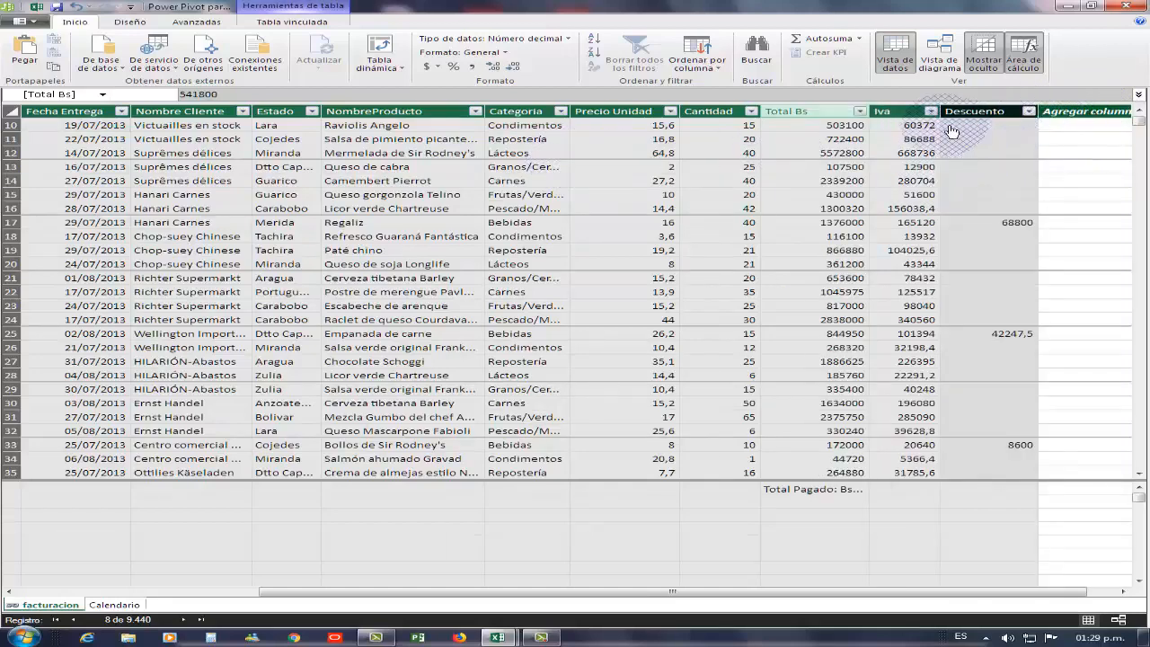
double_click(484, 108)
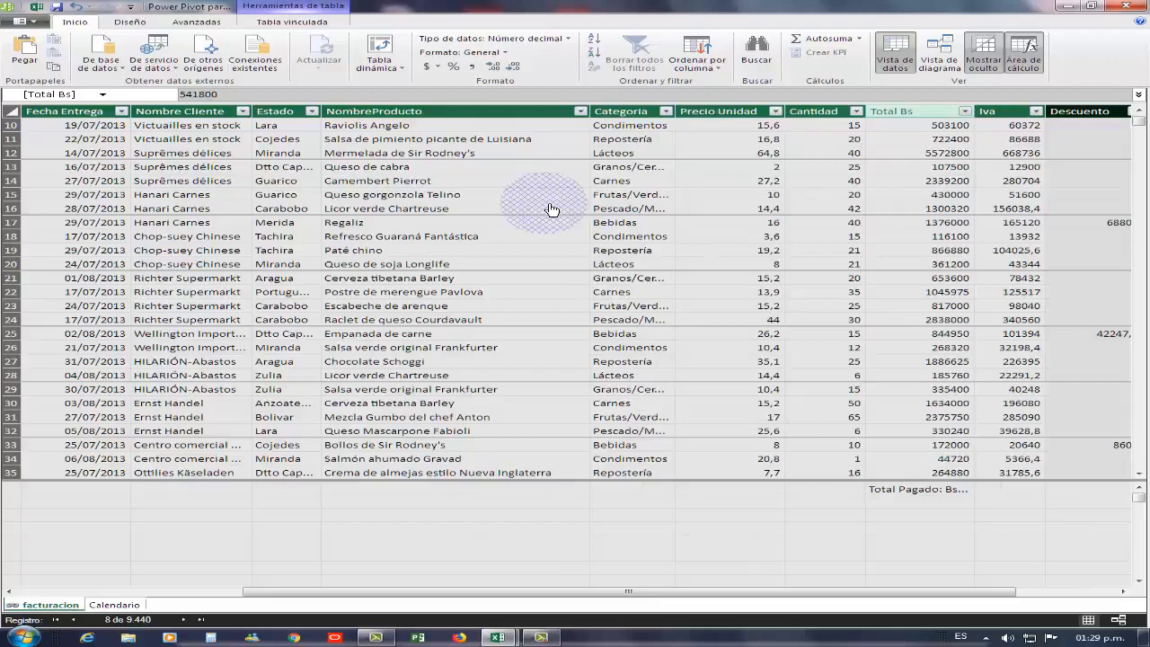
scroll(552, 210, up, 3)
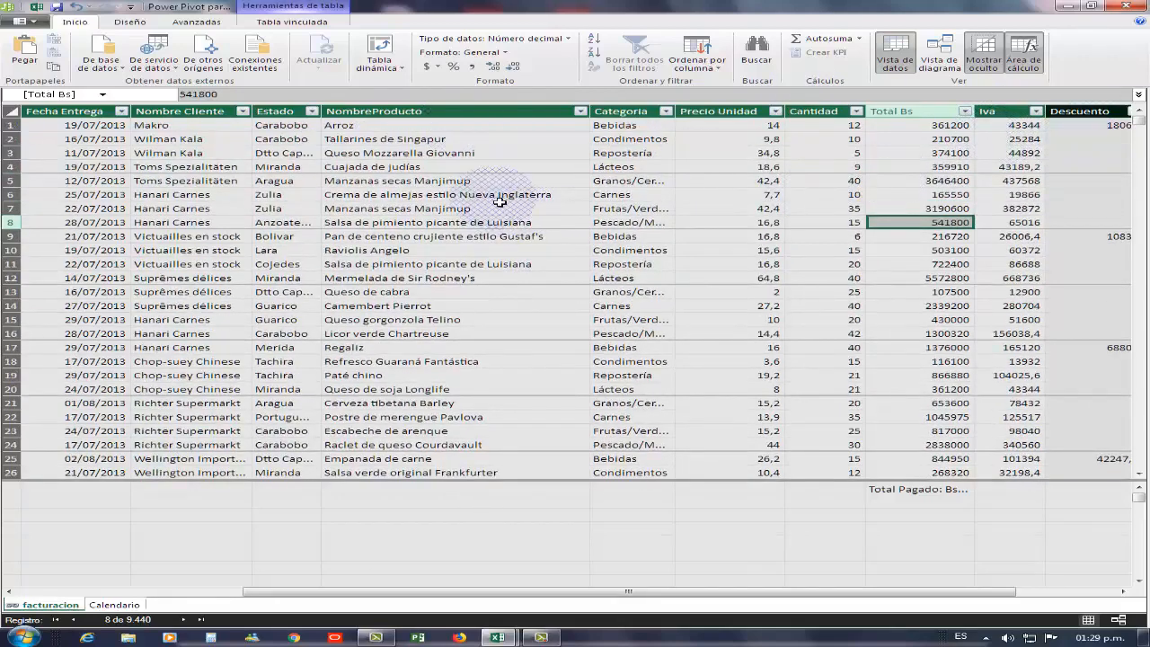
- Inspect table cells and the Total Pagado measure formula =SUM([Total Bs])+sum([Iva])
click(534, 198)
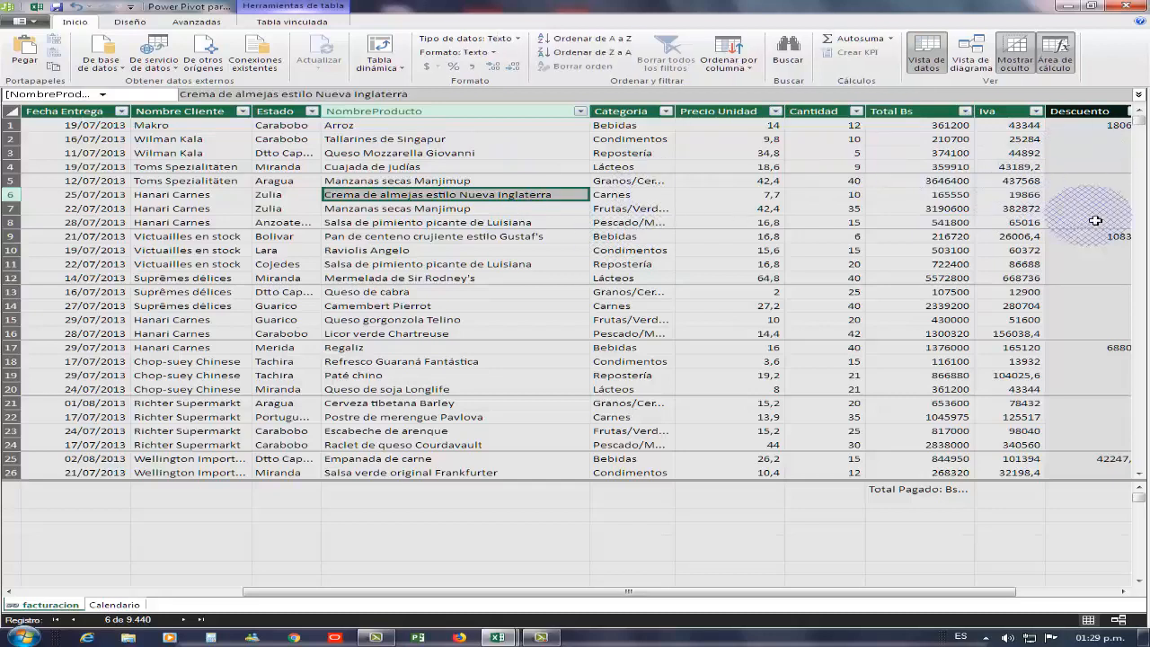
click(694, 208)
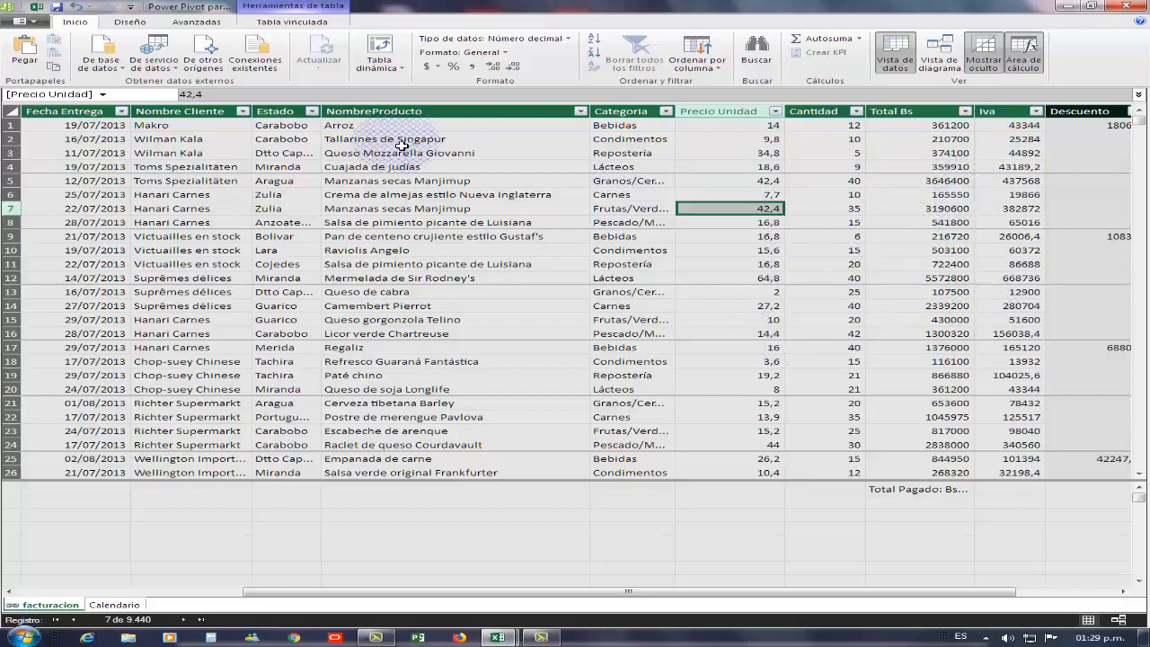
click(912, 493)
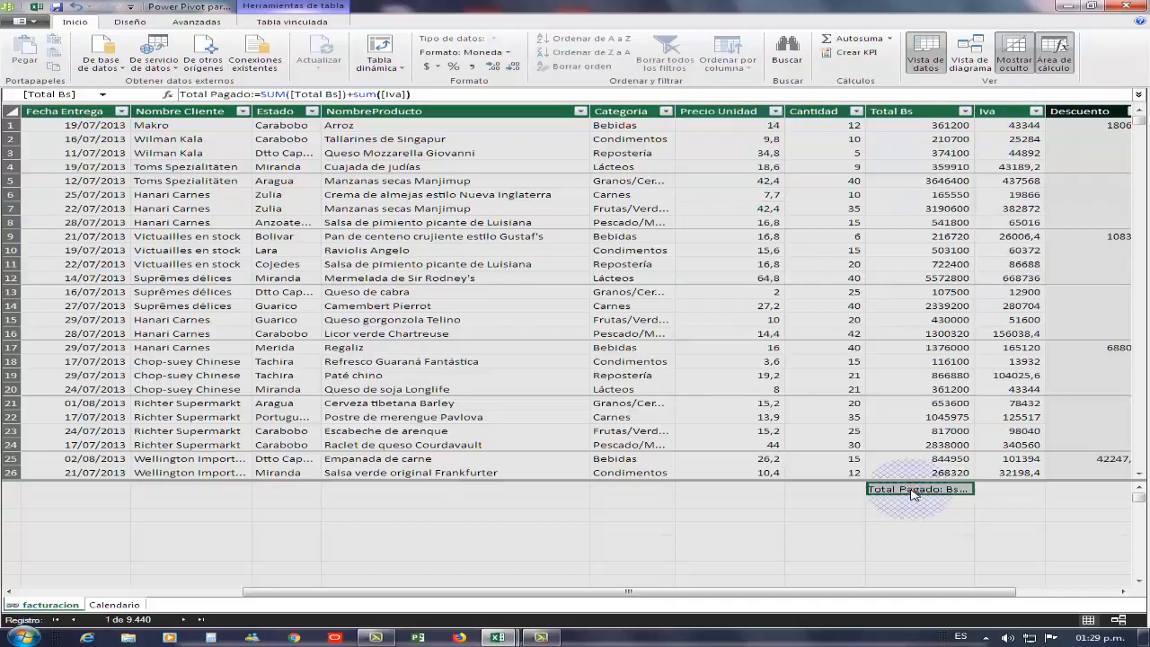
click(900, 503)
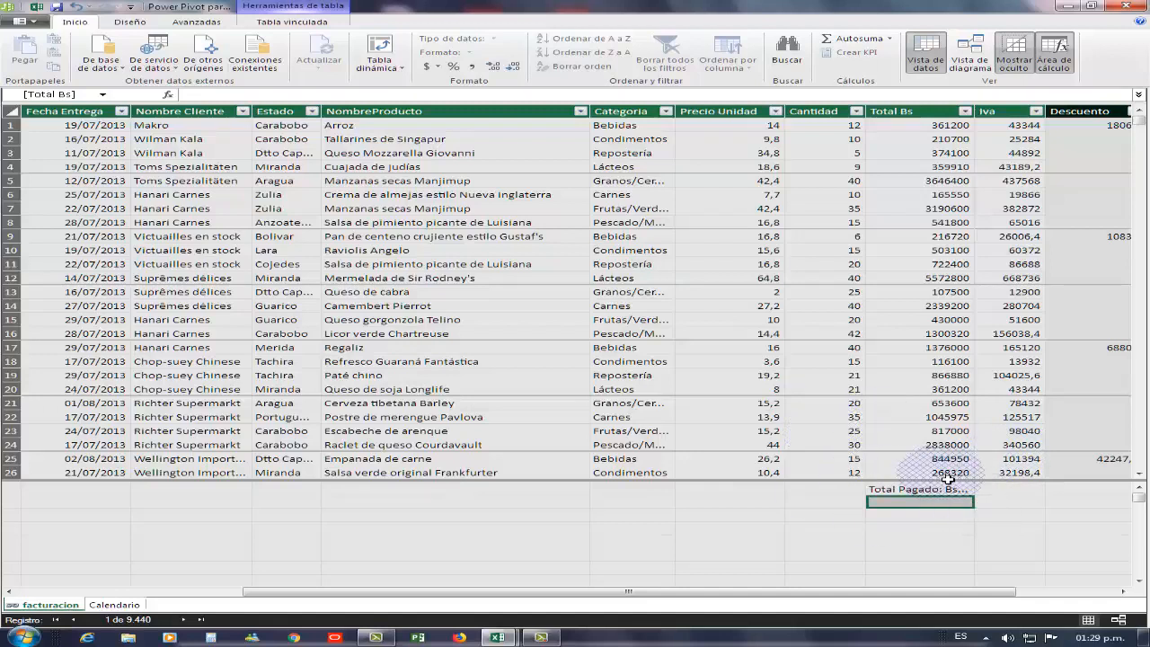
click(562, 237)
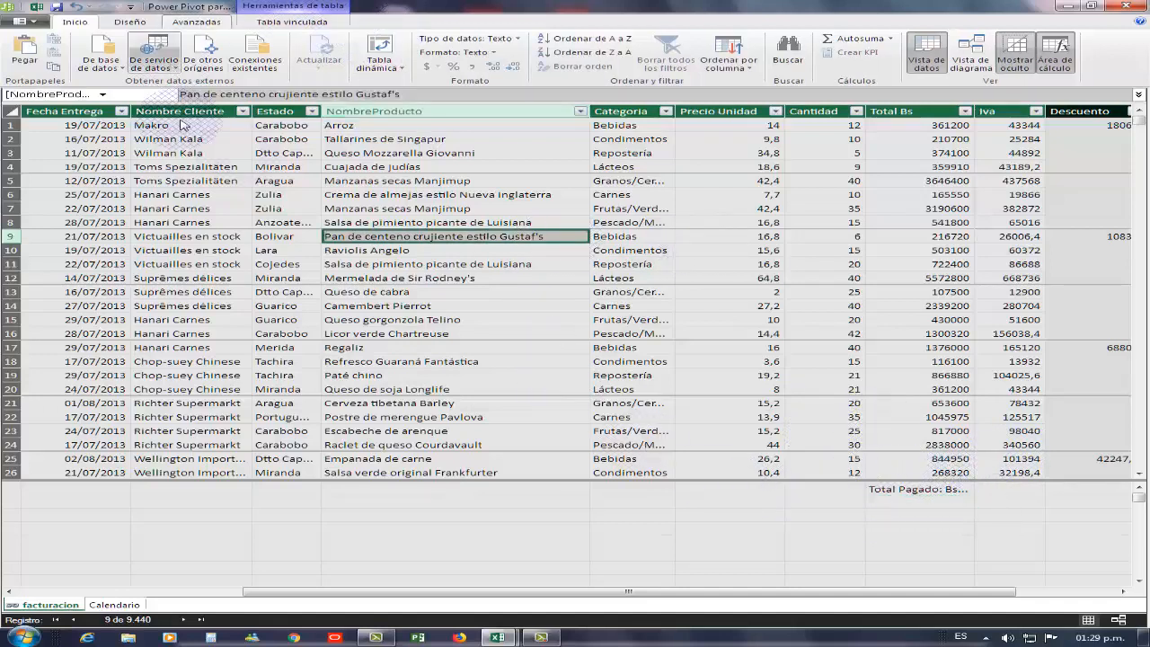
- Create a PivotTable on a new worksheet and put Vendedor in its rows
click(376, 45)
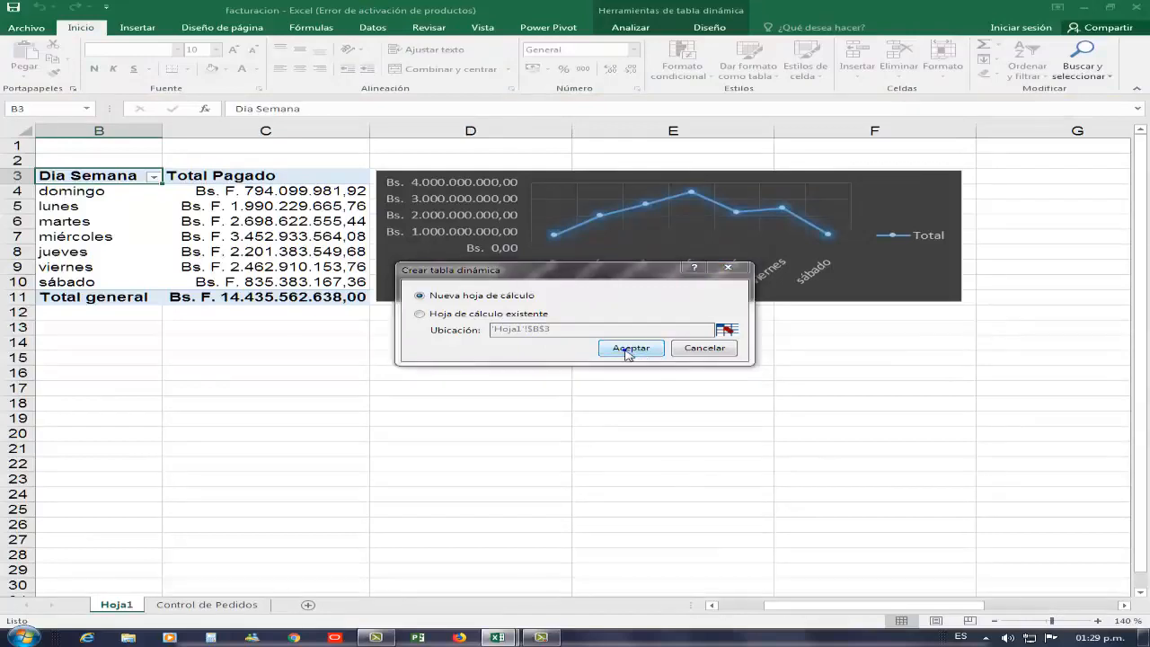
click(699, 350)
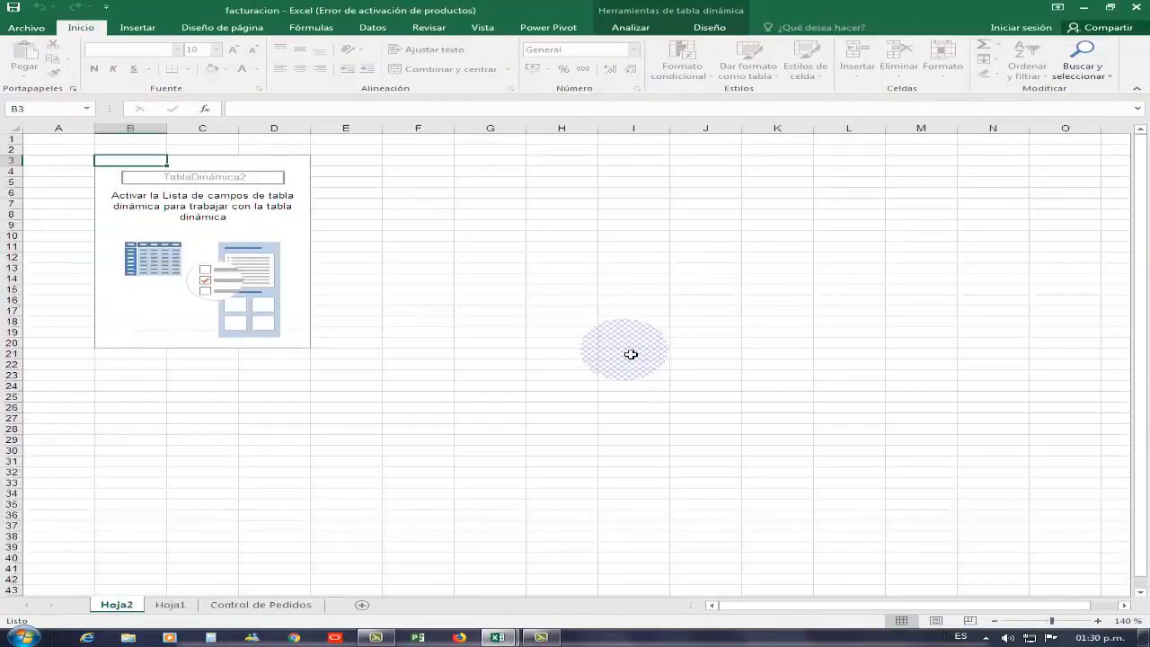
right_click(269, 248)
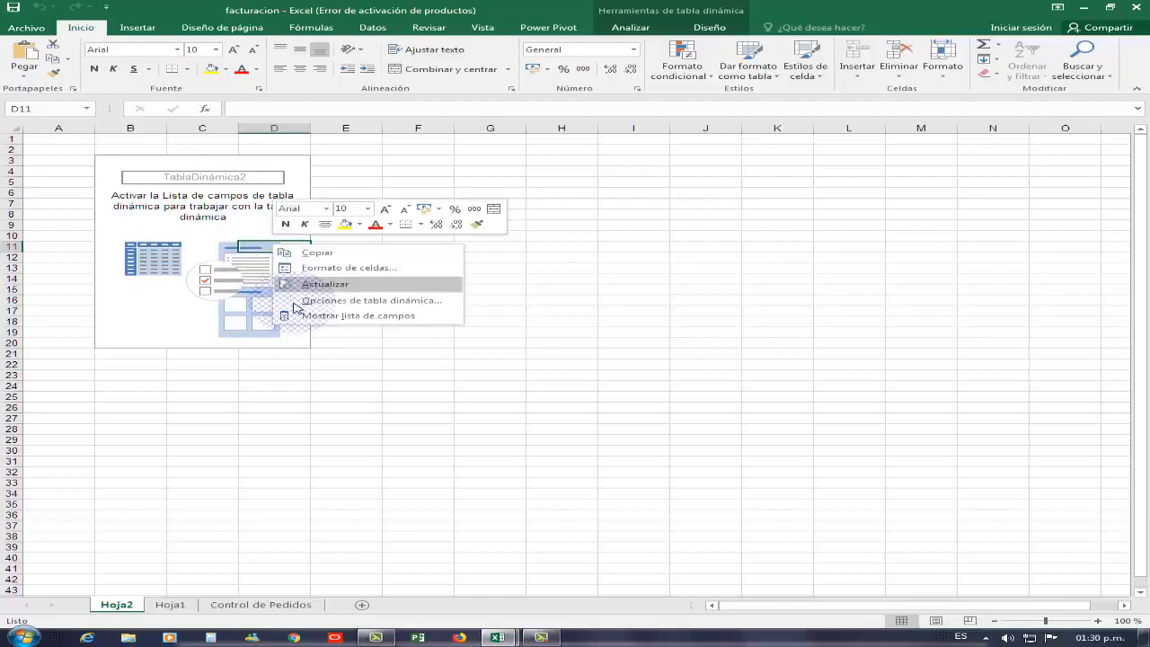
click(341, 315)
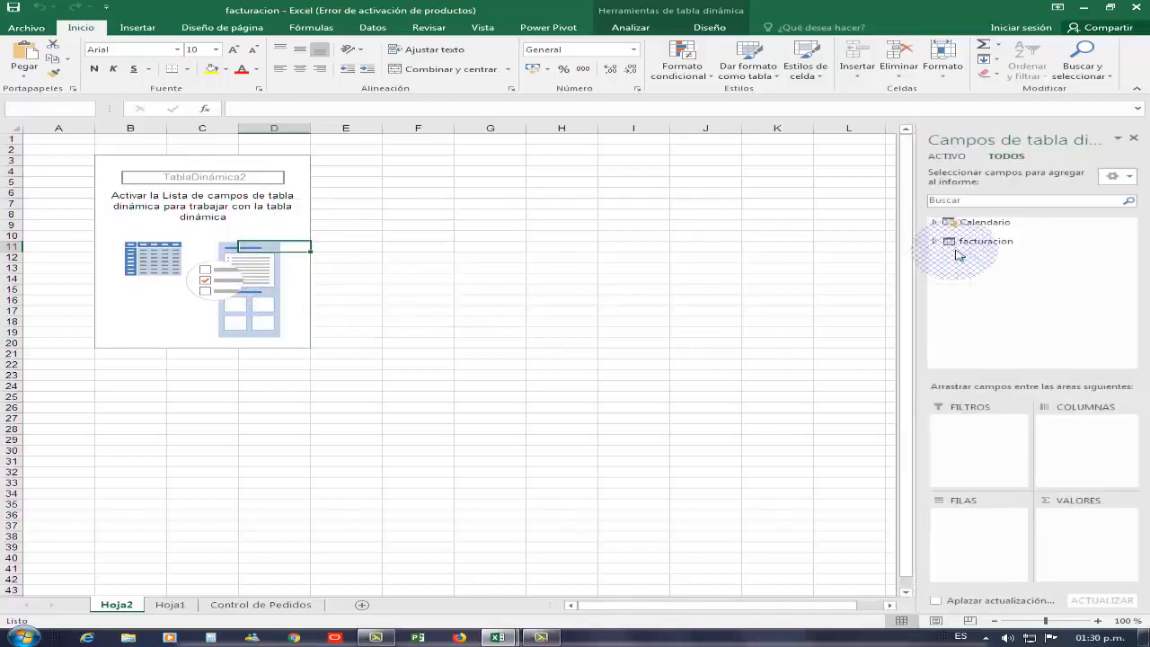
click(934, 244)
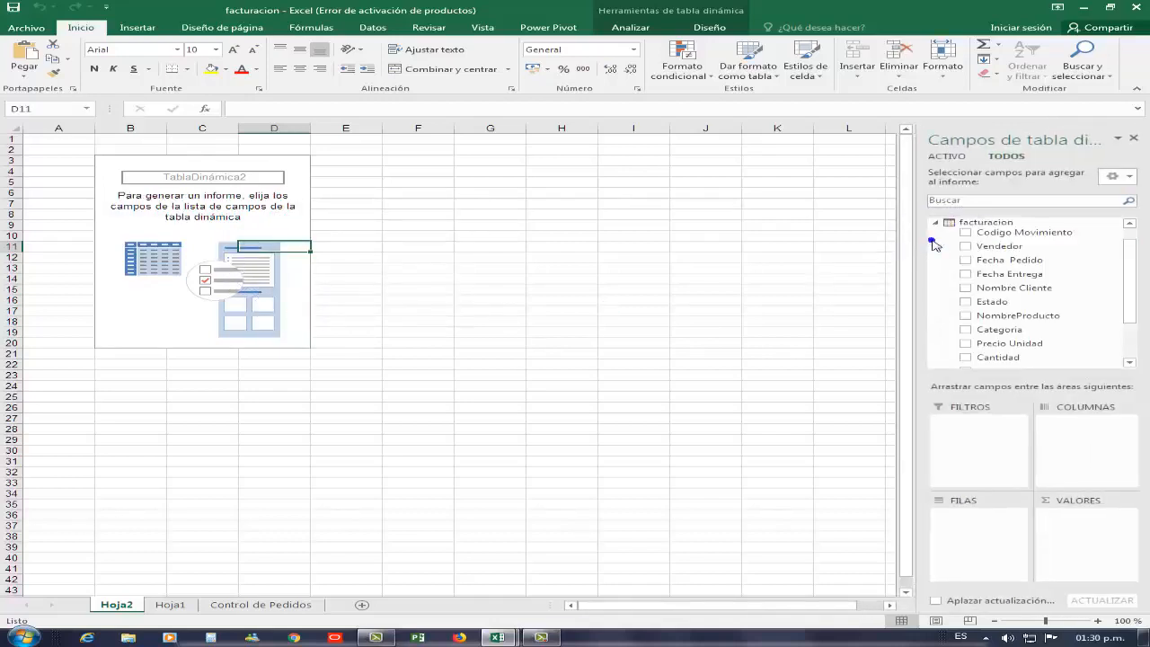
drag(1000, 247, 1003, 548)
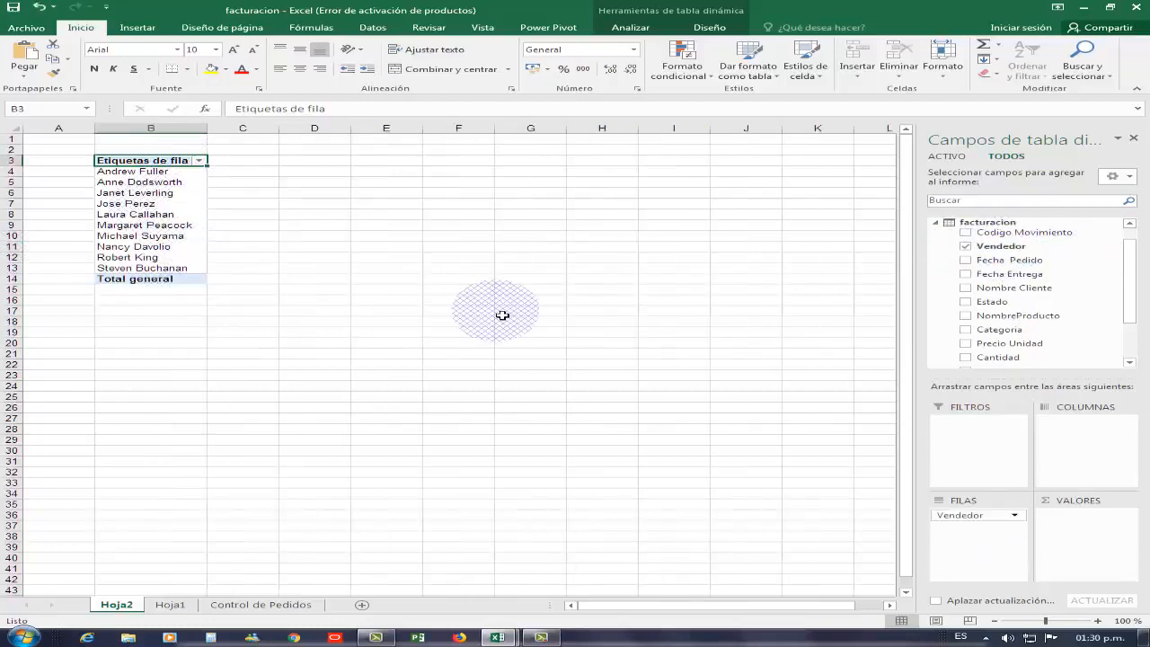
click(223, 225)
scroll(259, 225, up, 3)
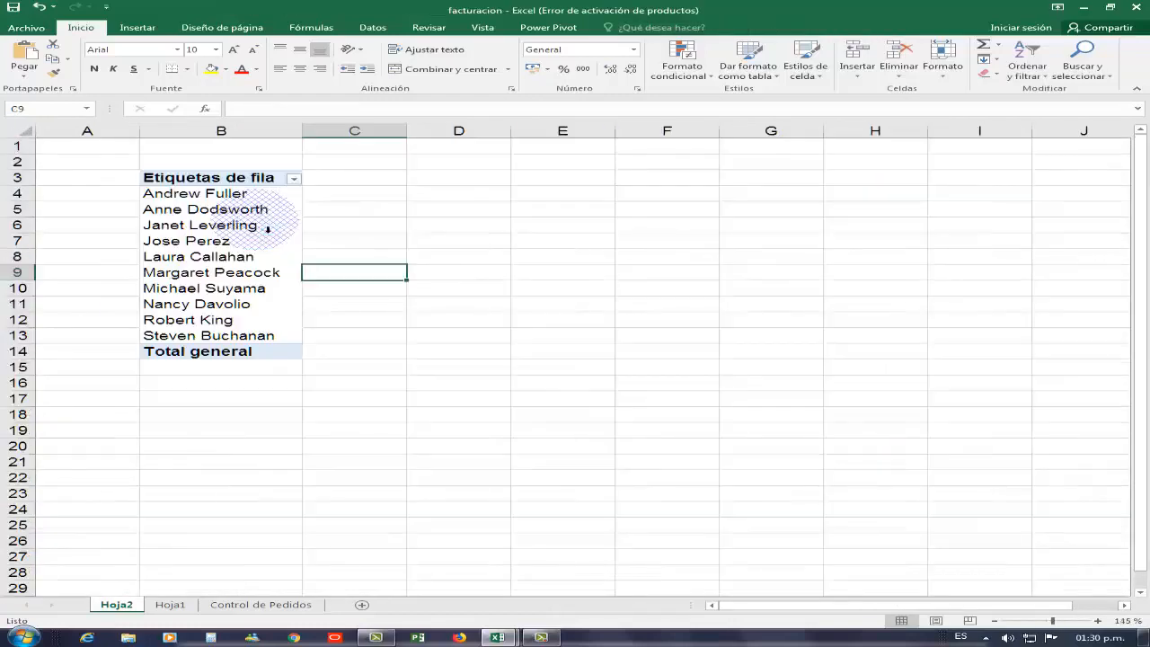
scroll(267, 228, up, 1)
click(254, 260)
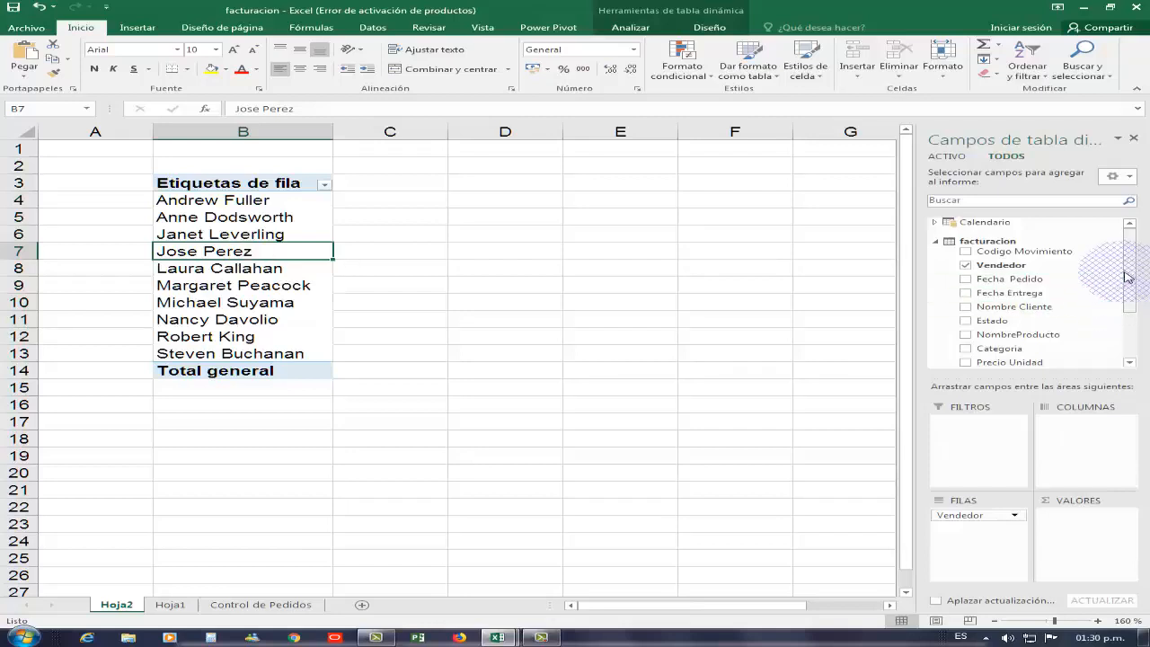
scroll(1114, 305, down, 2)
drag(1021, 324, 545, 257)
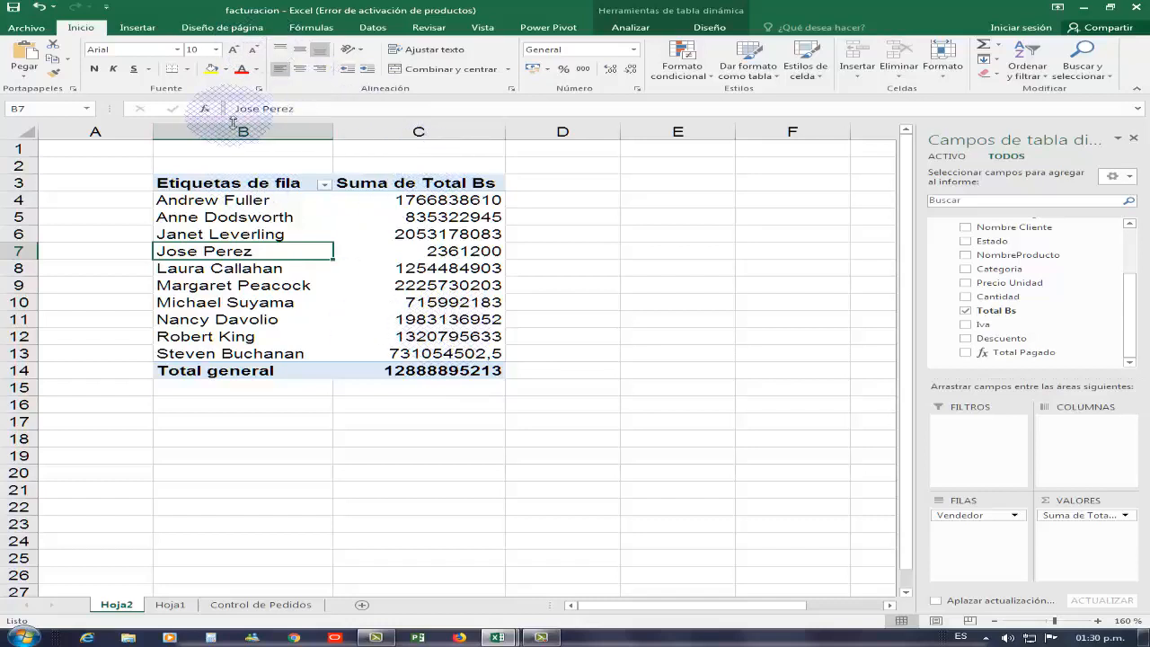
click(544, 29)
- Create a Total Pagado KPI with absolute target 3000000 and status thresholds at 2000000 and 3000000
click(148, 69)
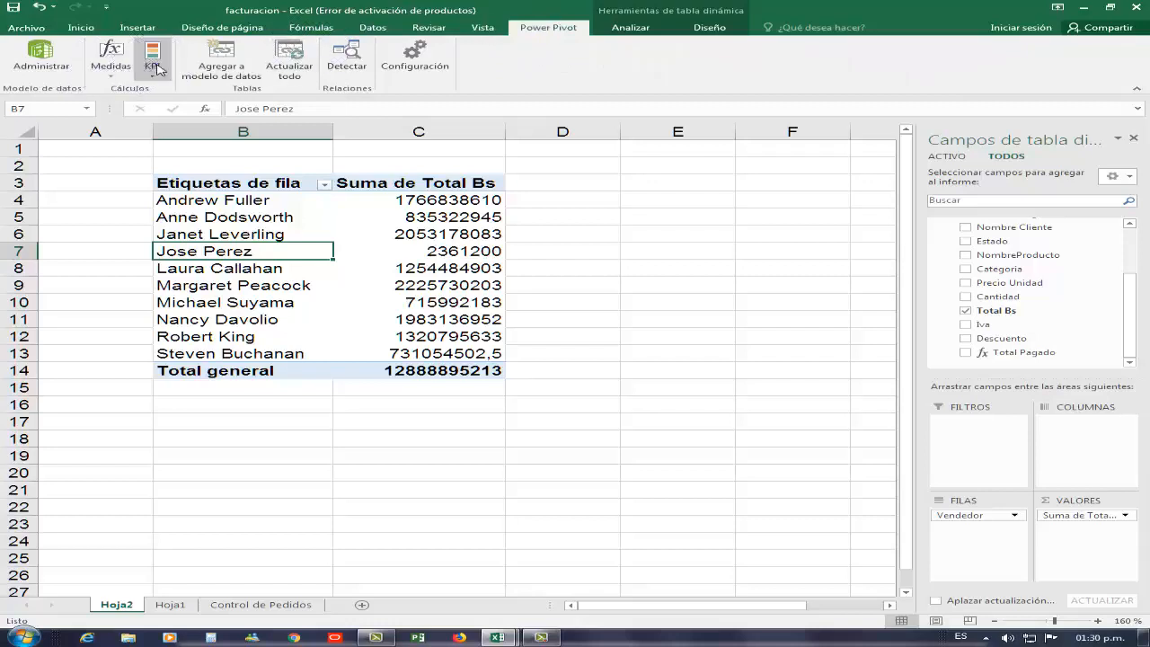
click(180, 89)
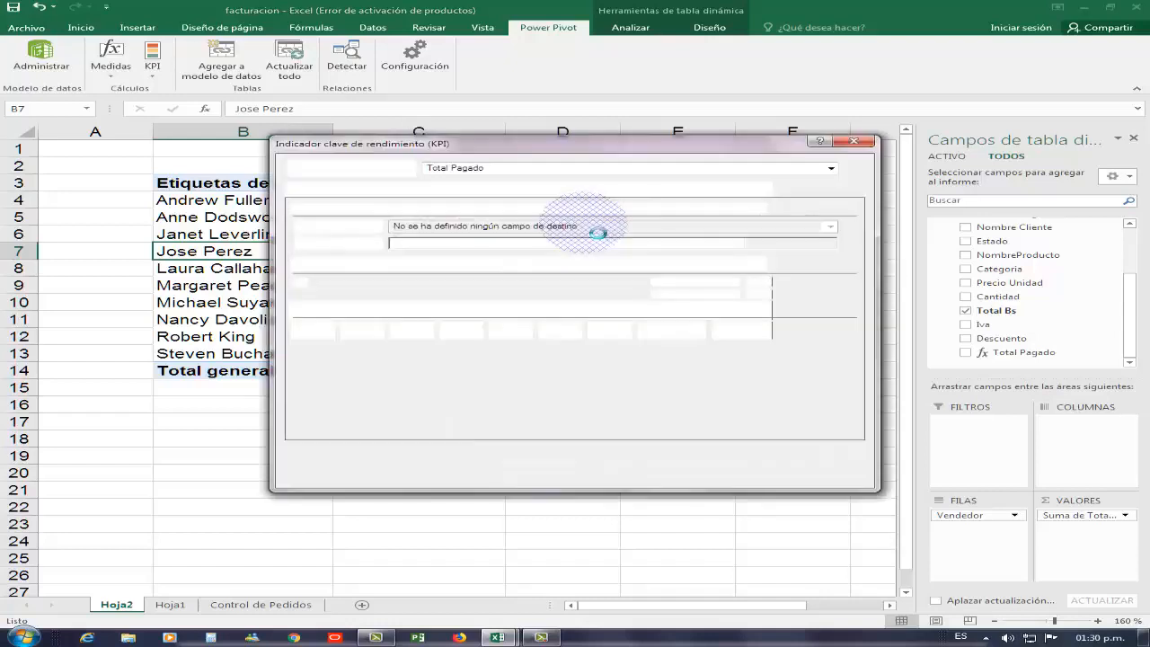
click(832, 171)
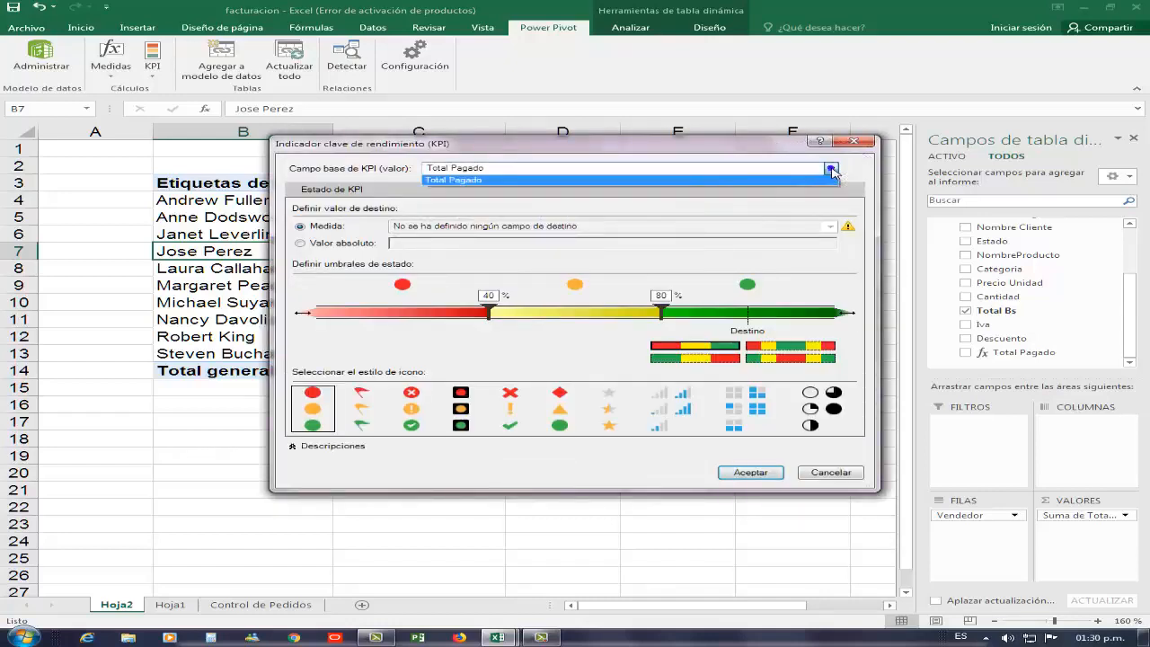
click(831, 170)
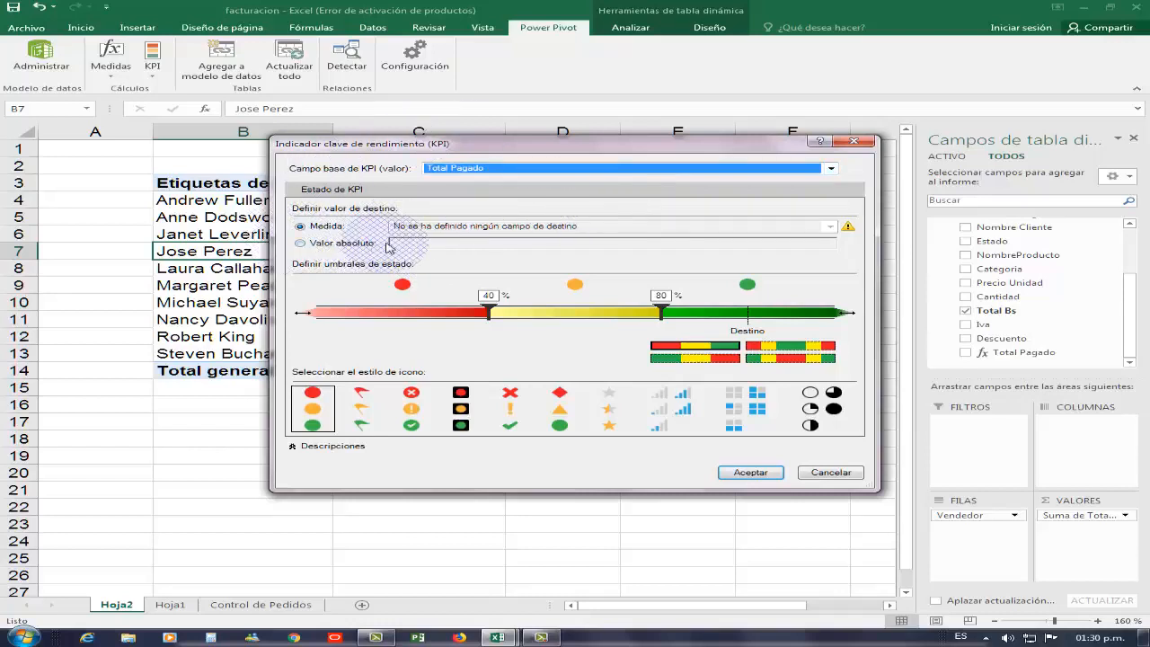
click(302, 243)
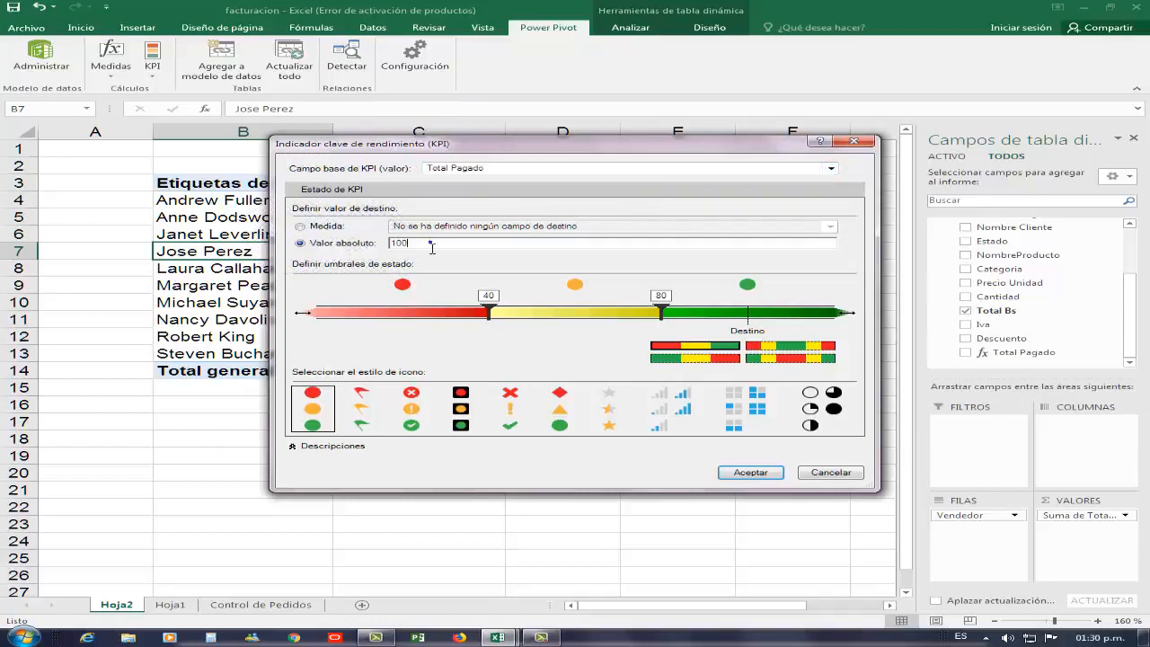
drag(431, 247, 390, 243)
mouse_move(576, 143)
mouse_down()
mouse_move(503, 197)
mouse_move(573, 154)
mouse_move(572, 139)
mouse_up()
text(3000000)
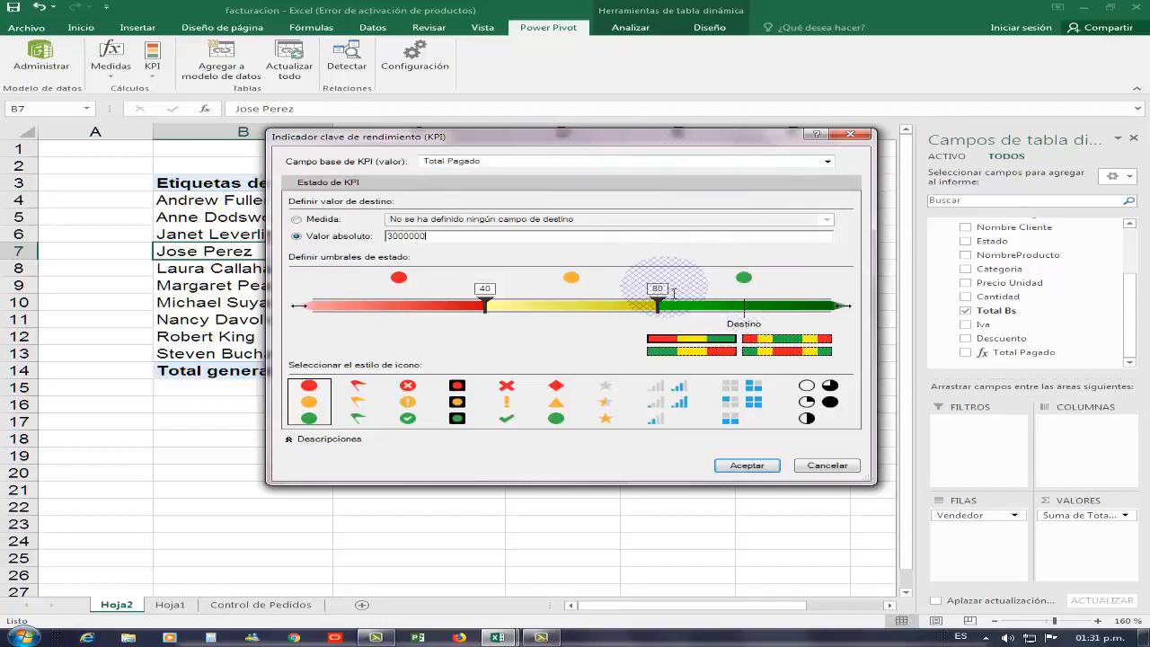
drag(663, 306, 749, 308)
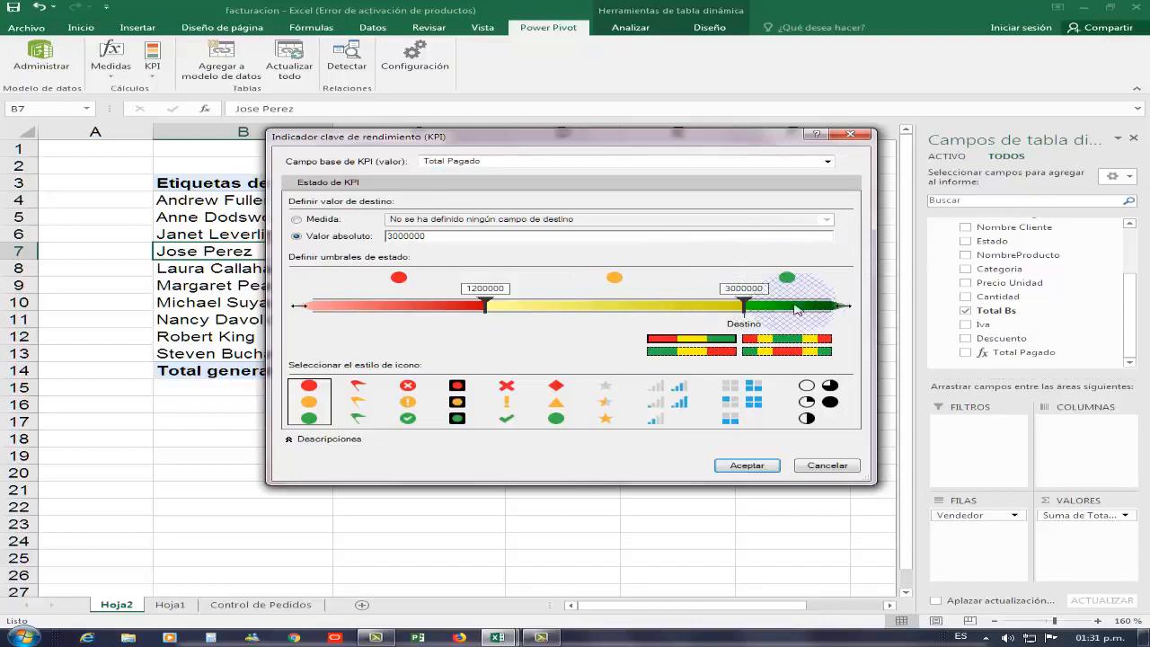
drag(493, 305, 629, 309)
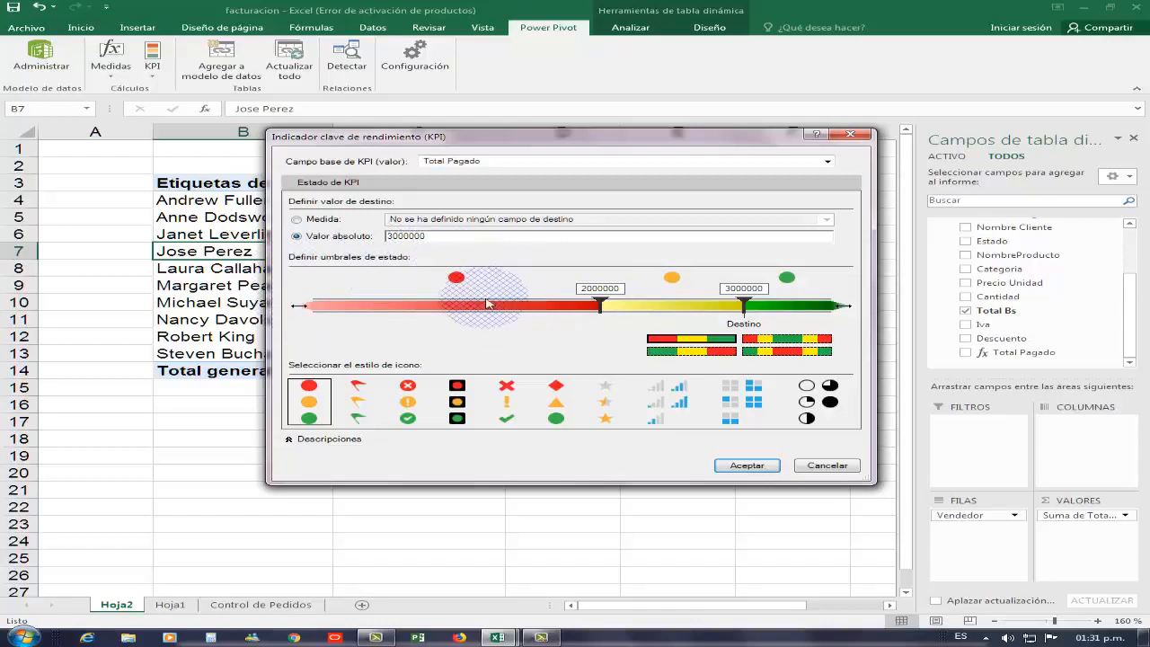
click(747, 466)
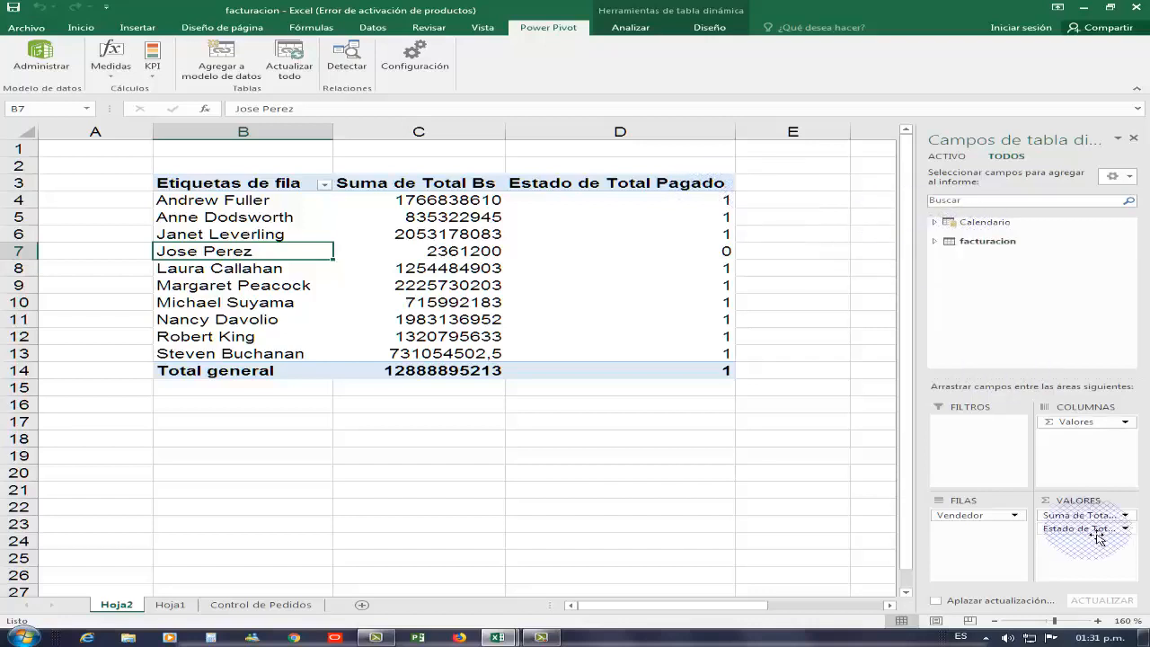
- Add the Total Pagado Estado KPI to the seller pivot and narrow column D to fit the circles
drag(1097, 537, 740, 170)
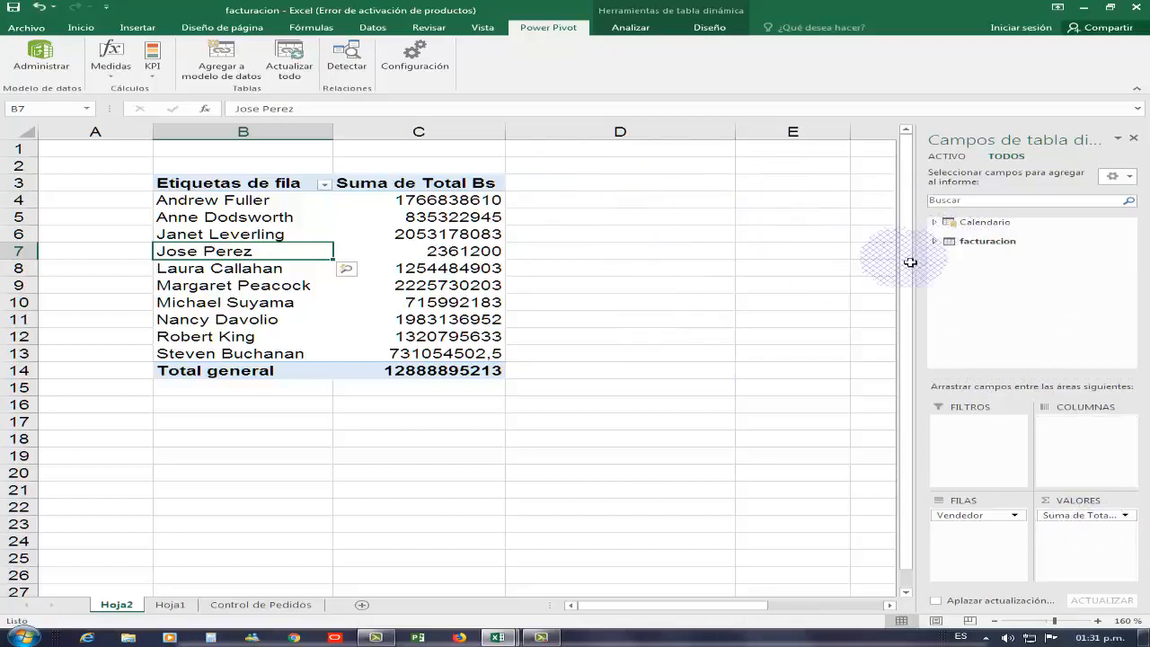
click(988, 240)
scroll(1125, 306, down, 1)
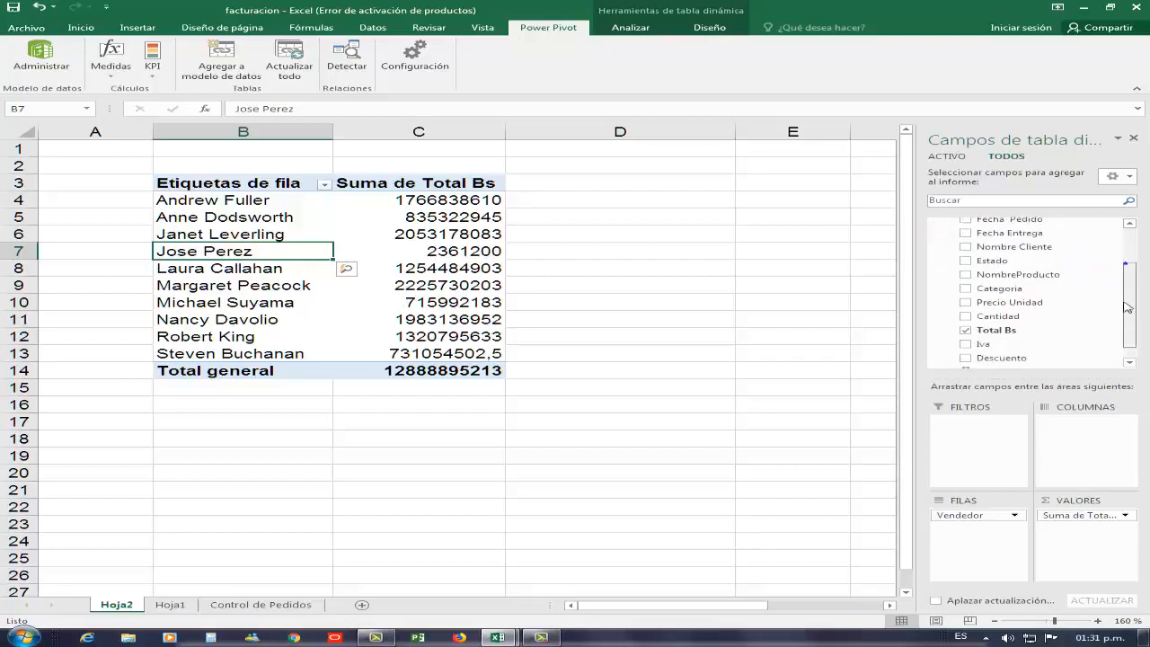
scroll(1126, 306, down, 1)
click(1017, 356)
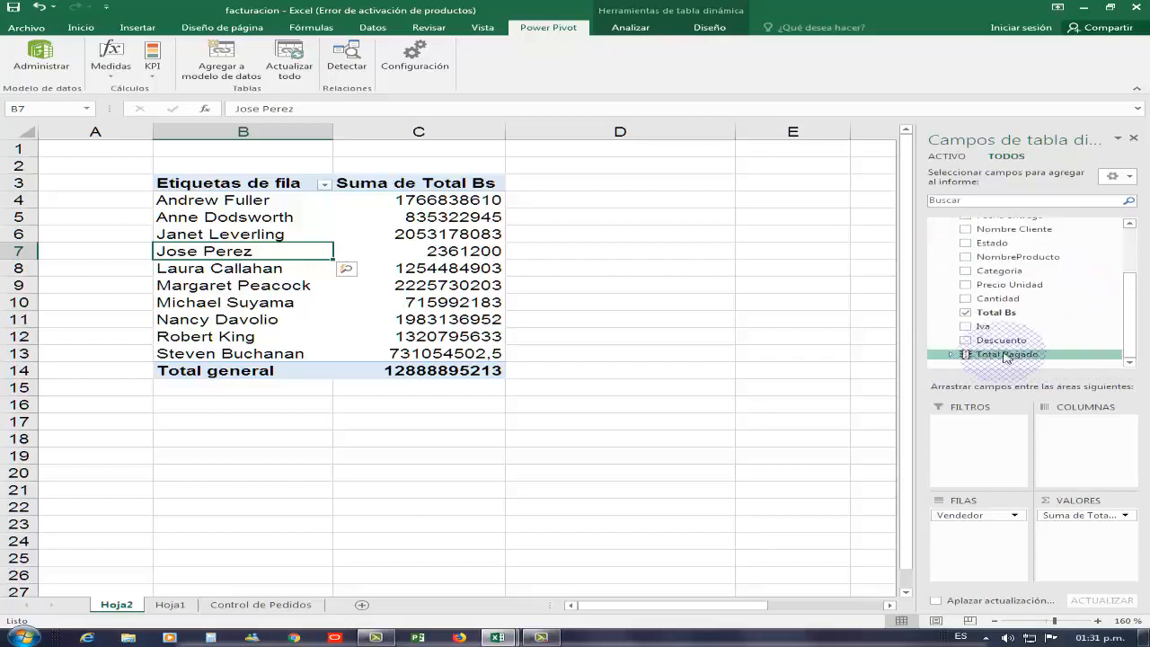
double_click(1005, 355)
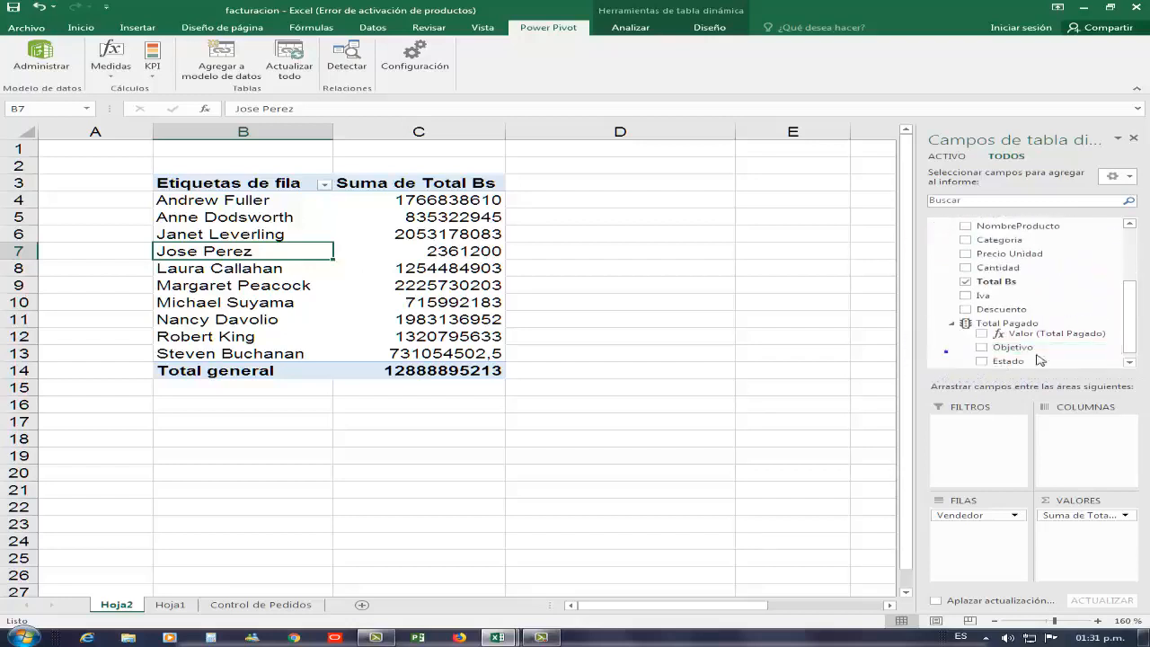
click(989, 352)
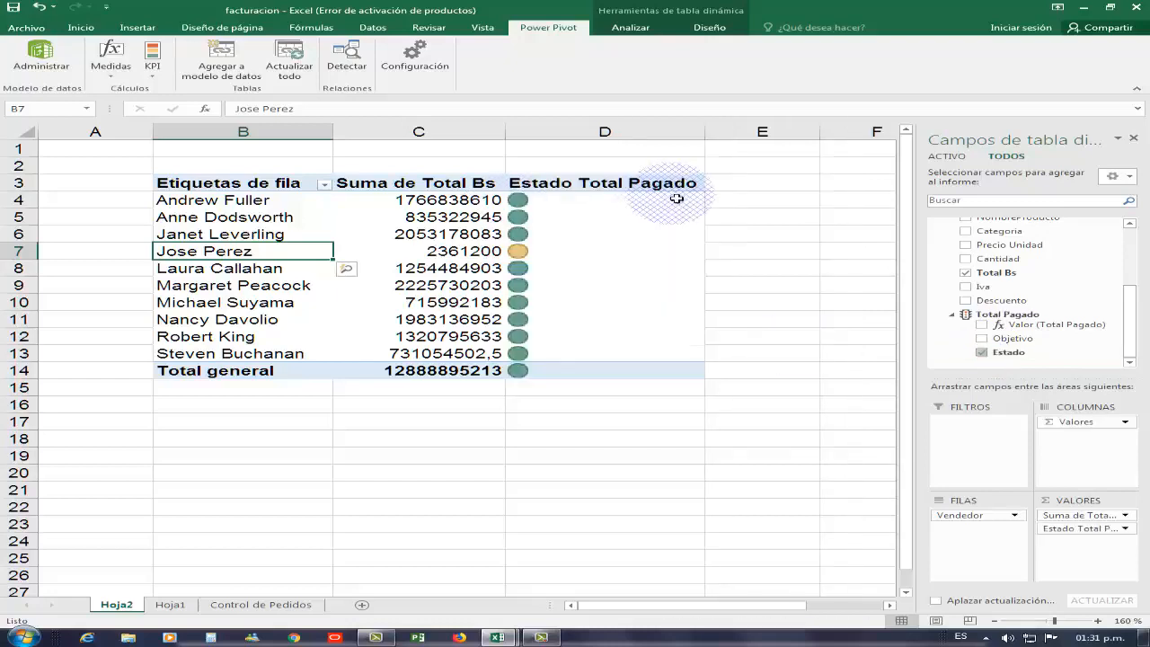
drag(710, 136, 573, 150)
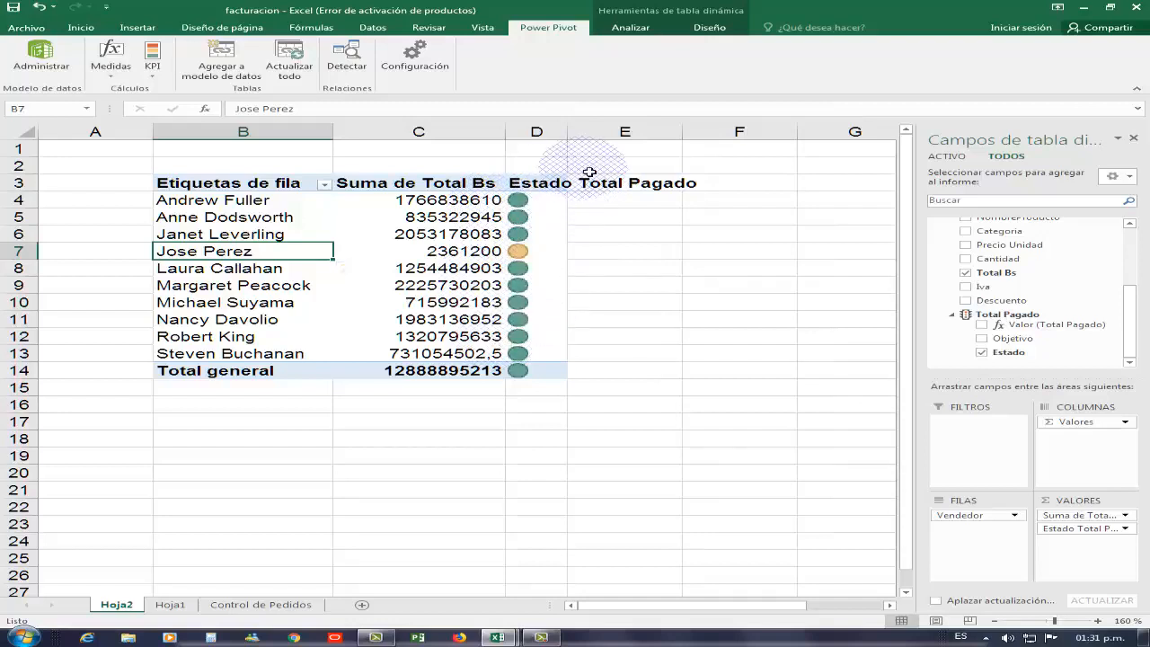
click(550, 185)
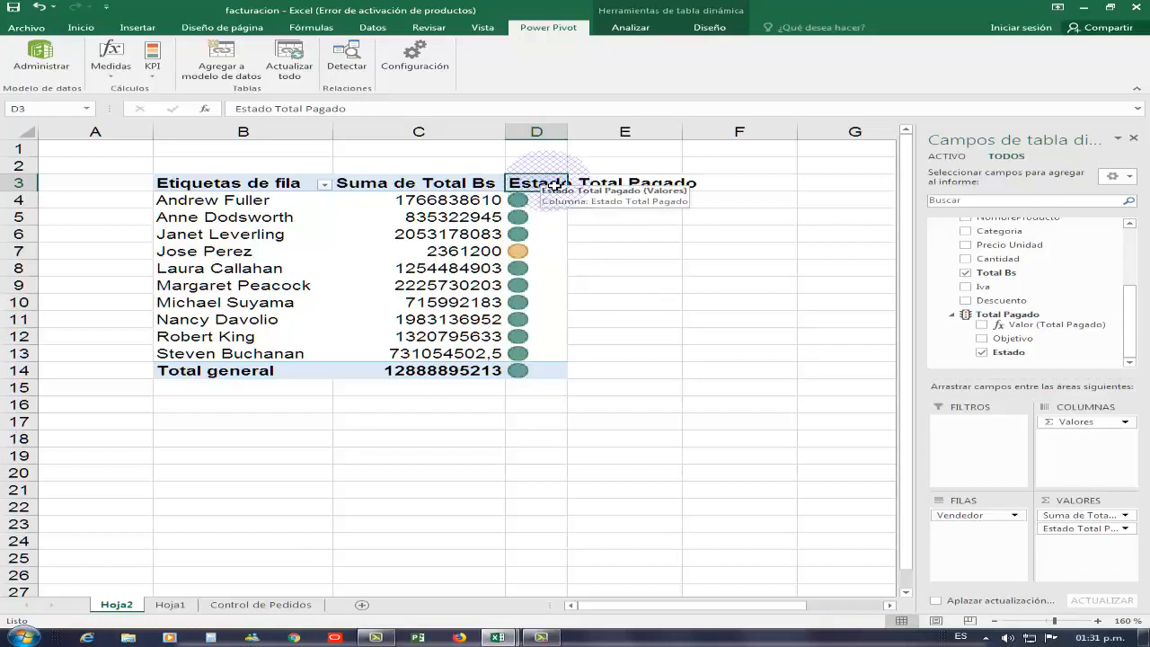
- Rename the status header in D3 to Meta and centre column D
text(Met)
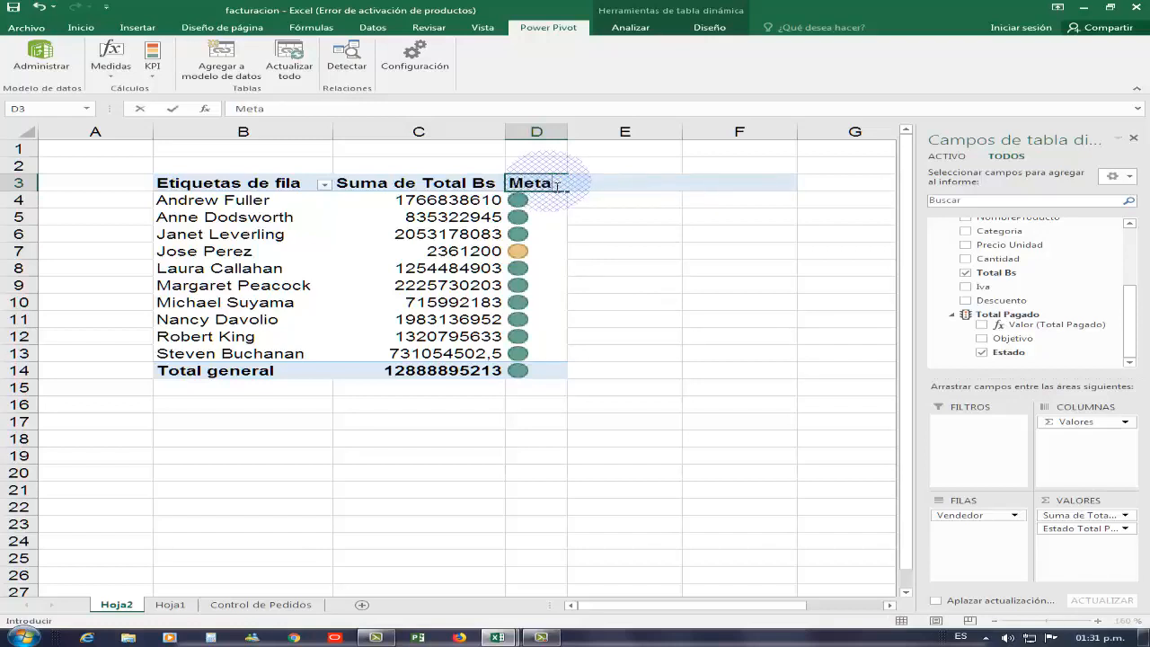
text(a)
key(Return)
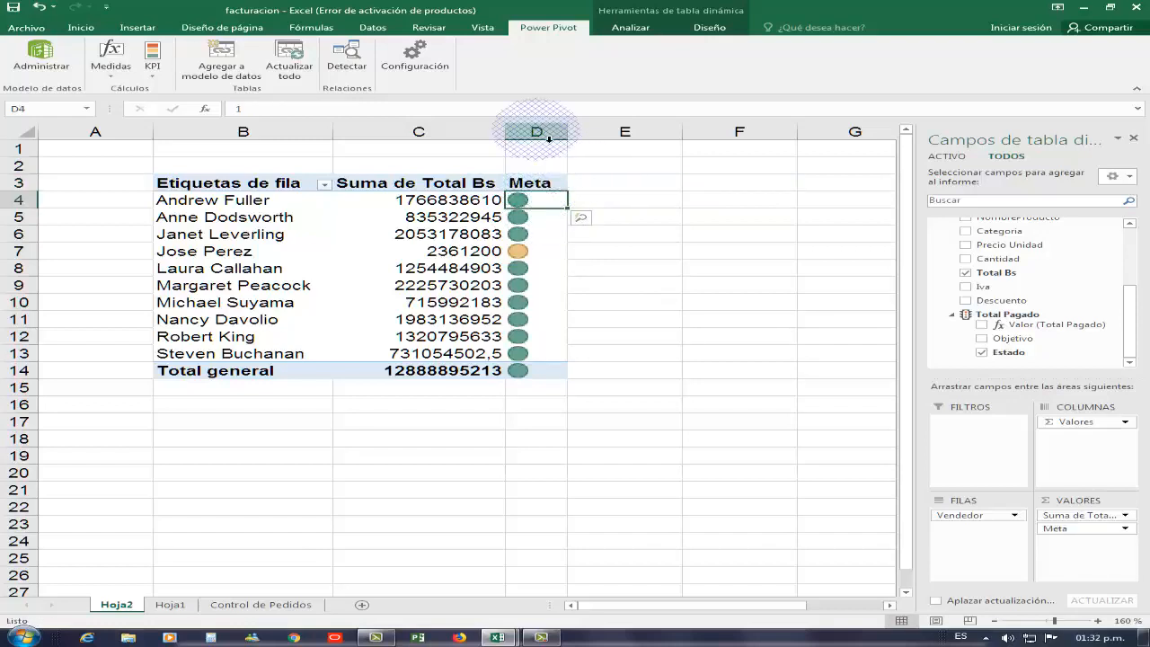
click(548, 137)
click(83, 27)
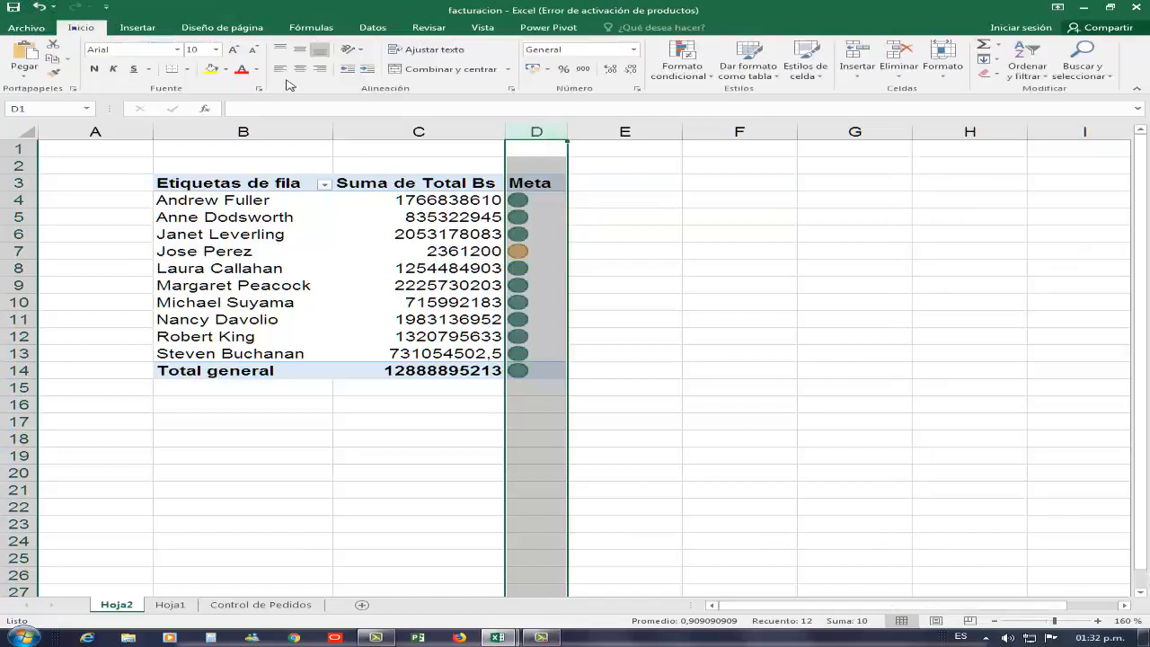
click(300, 68)
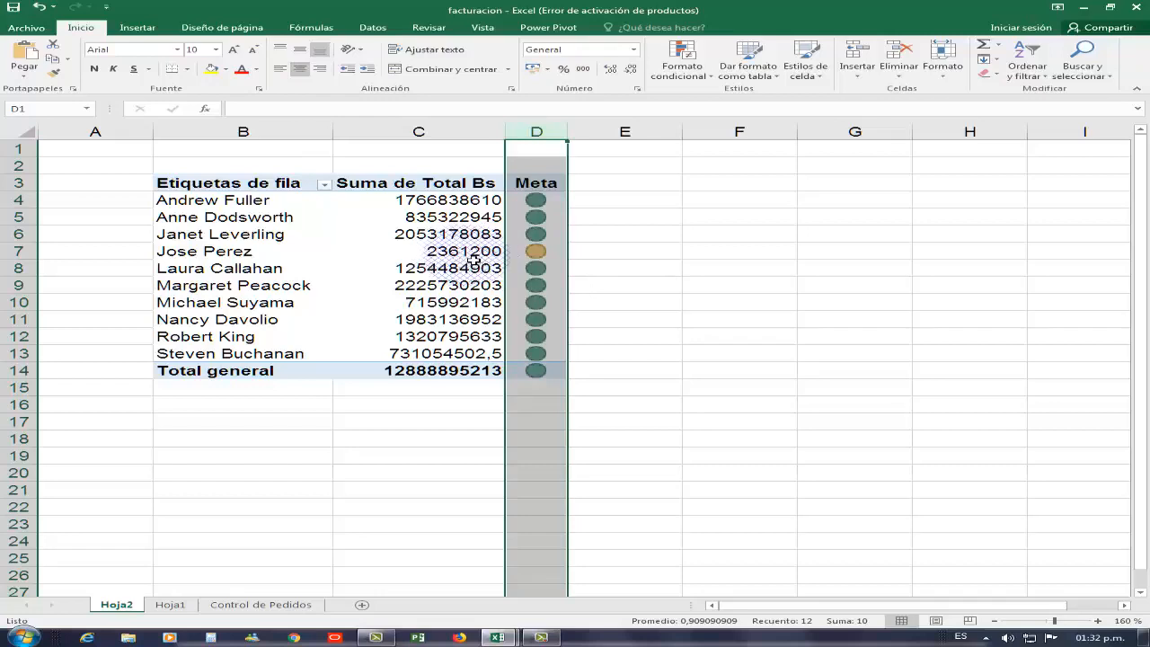
- Select pivot cell D7, then the total in cell C6
click(535, 252)
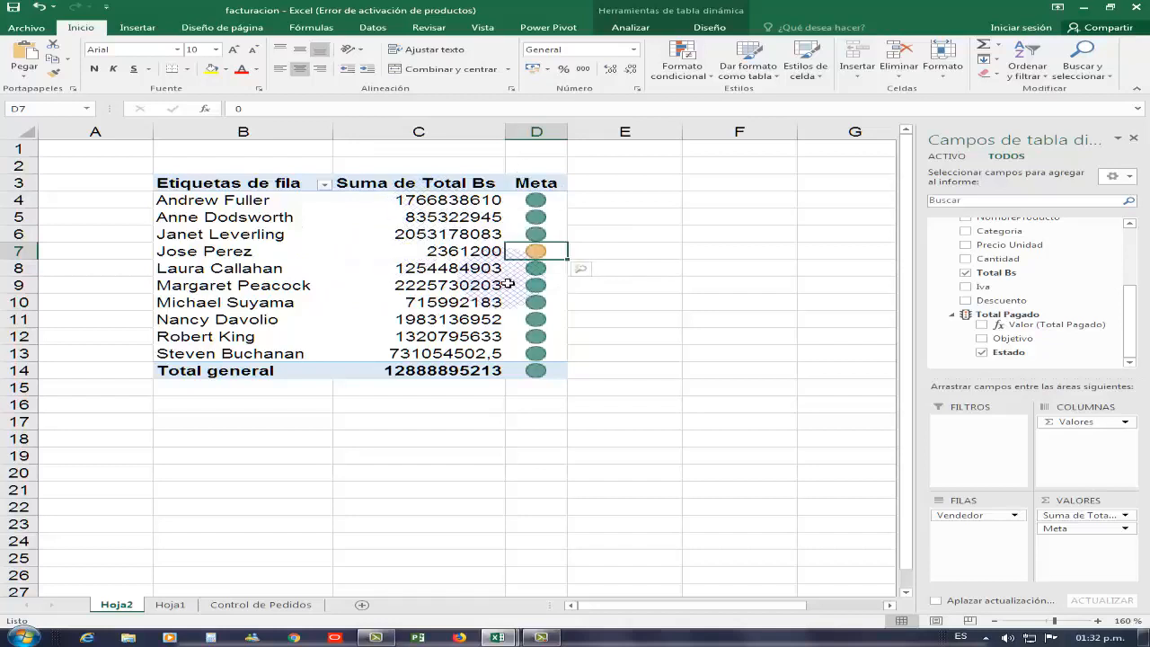
mouse_move(458, 245)
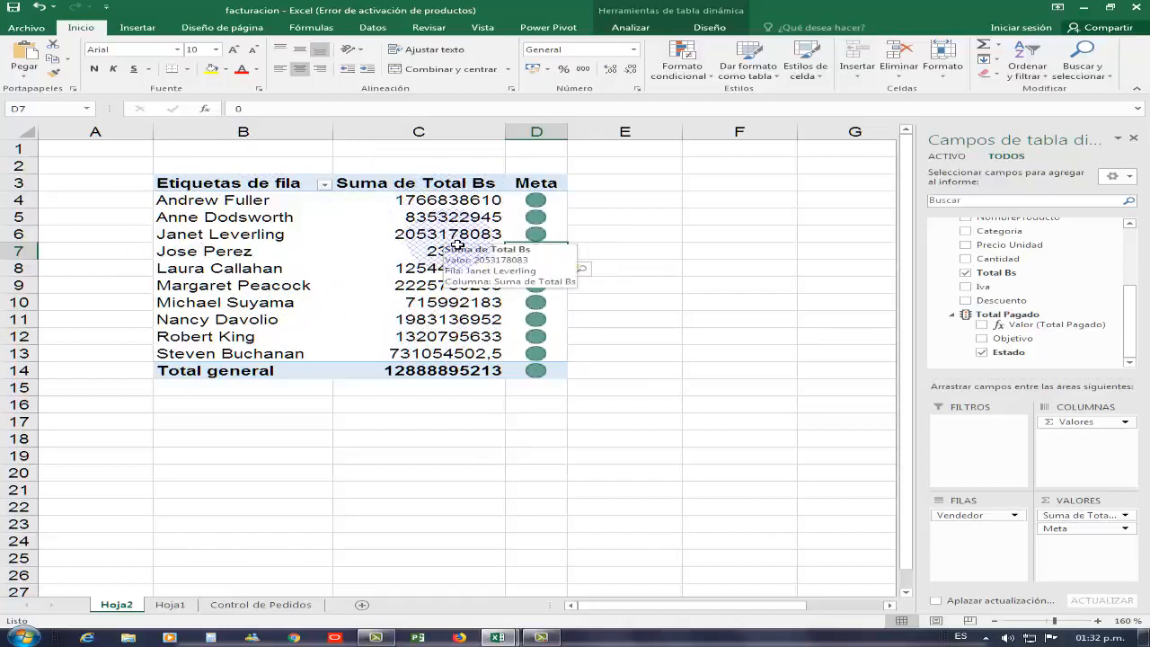
click(432, 236)
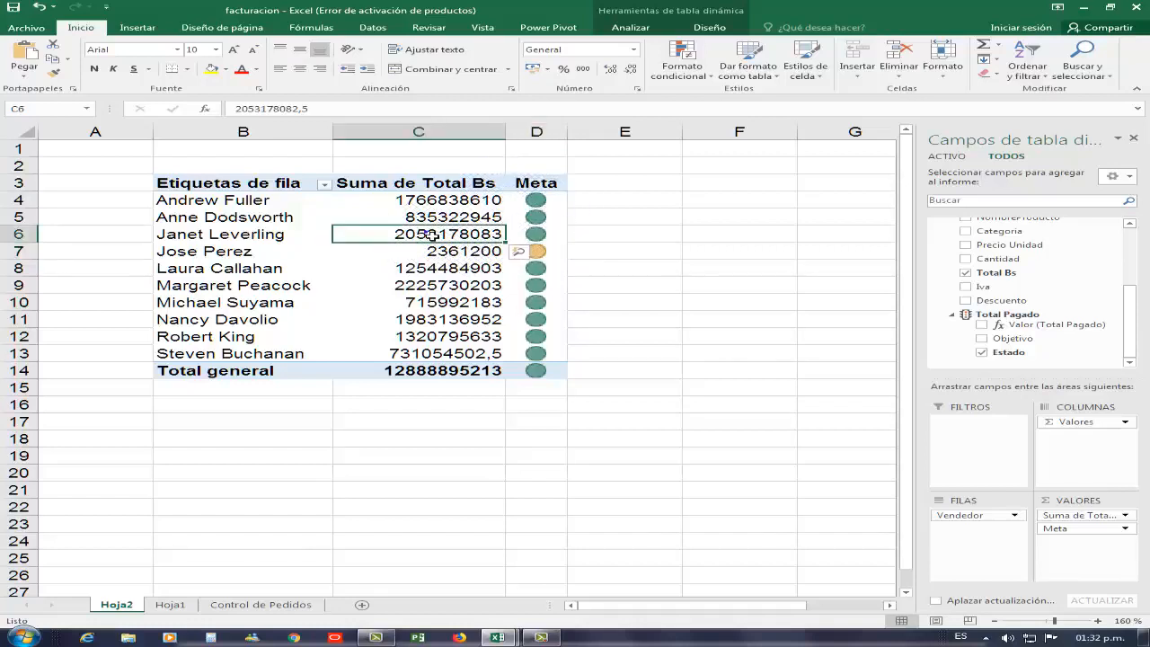
mouse_move(433, 236)
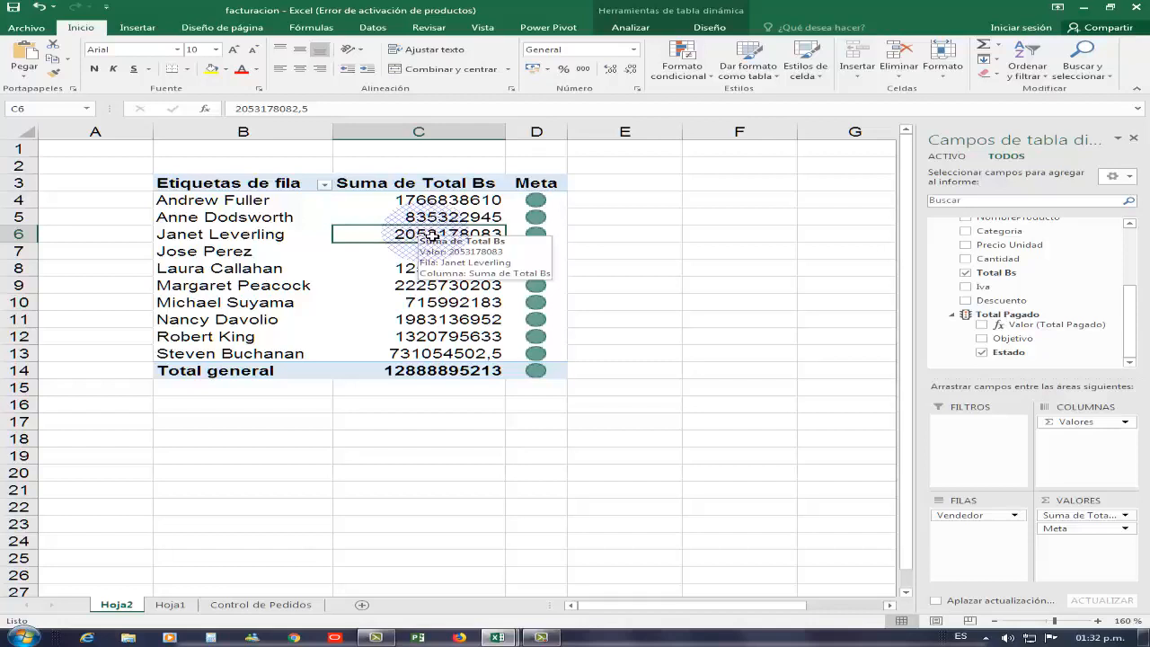
mouse_move(497, 285)
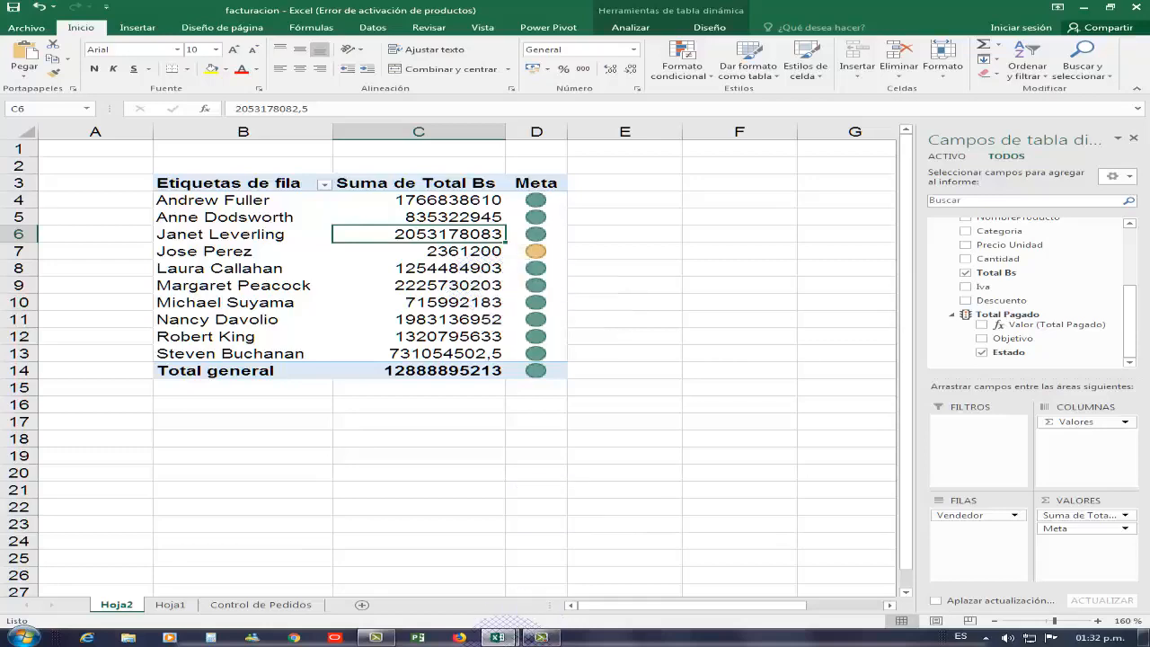
- From the Power Pivot window, create four pivot charts on a new worksheet
mouse_move(508, 638)
click(574, 576)
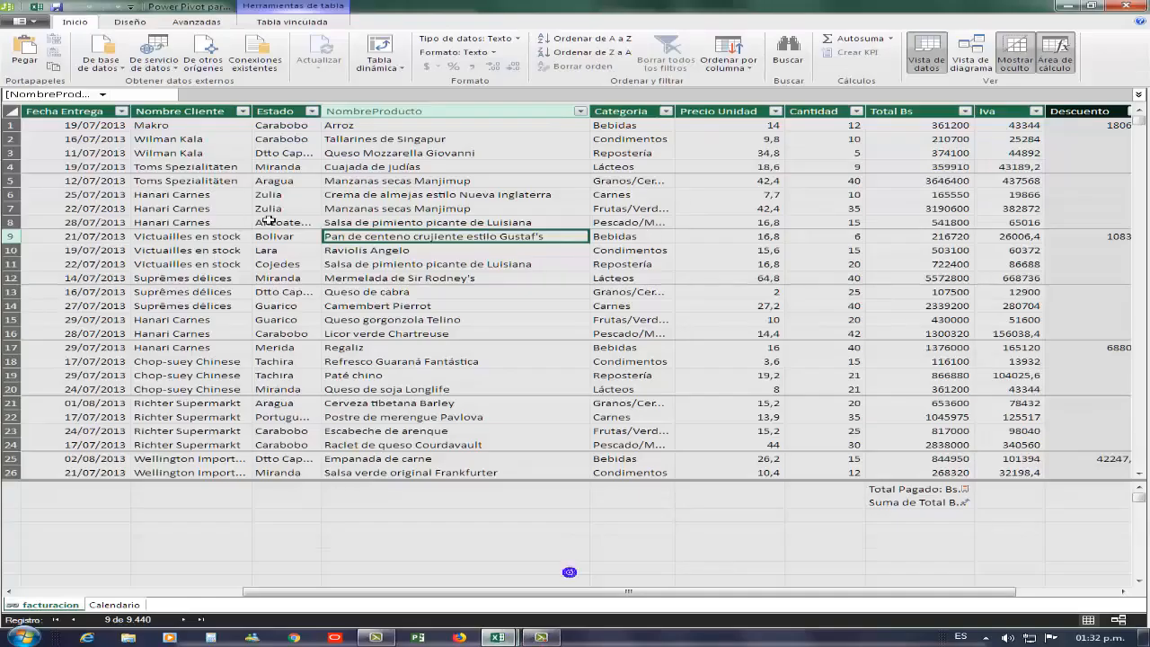
click(404, 68)
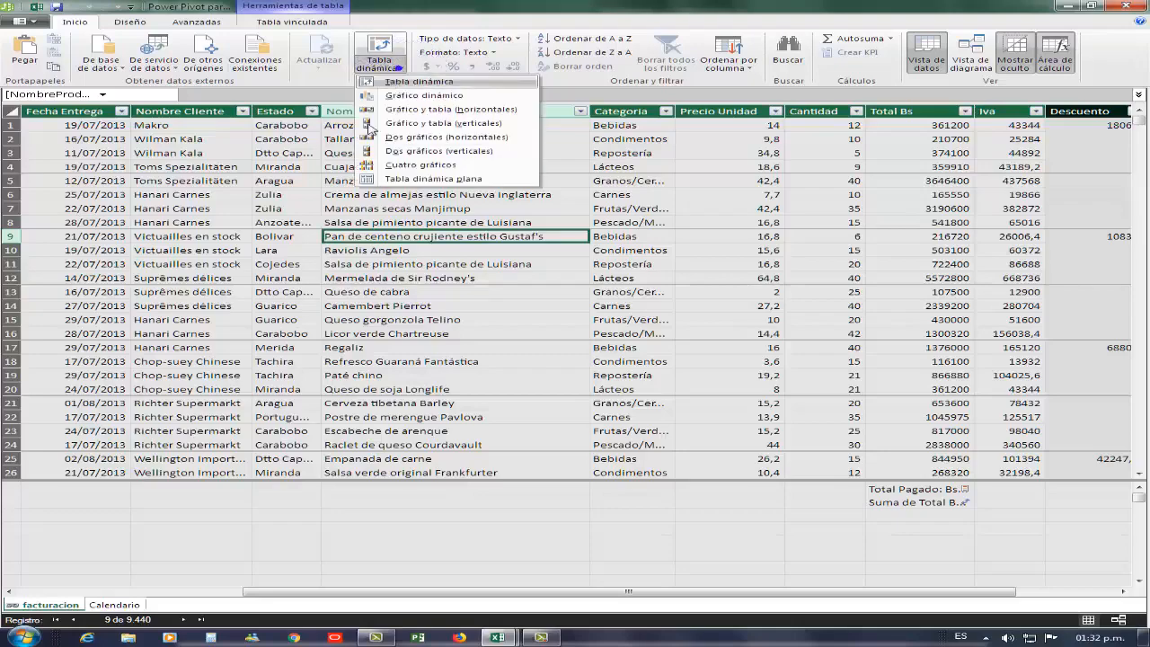
click(411, 168)
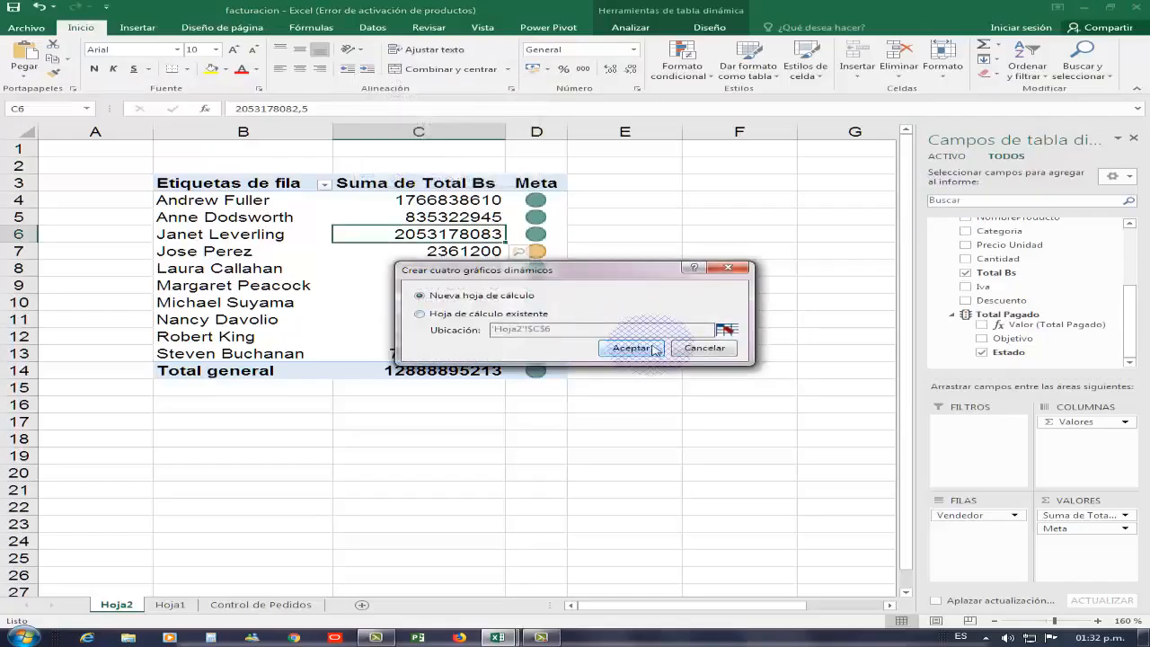
click(654, 349)
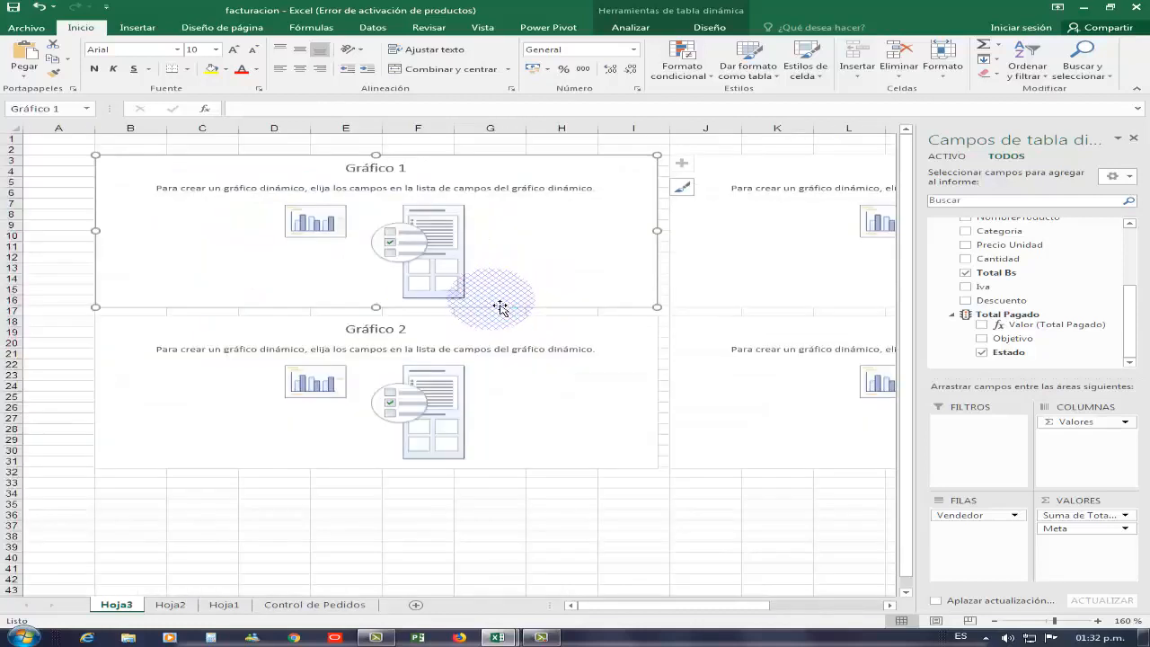
- Put Calendario DayOfWeek on the first chart's axis and summed Cantidad as its values
click(888, 609)
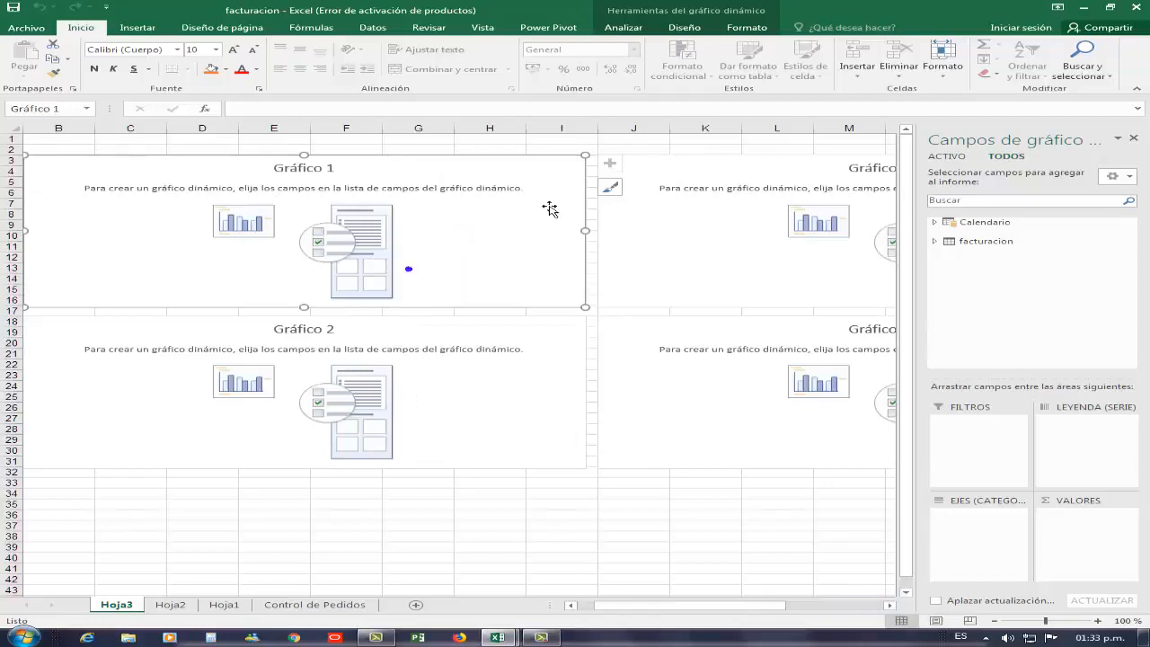
click(935, 241)
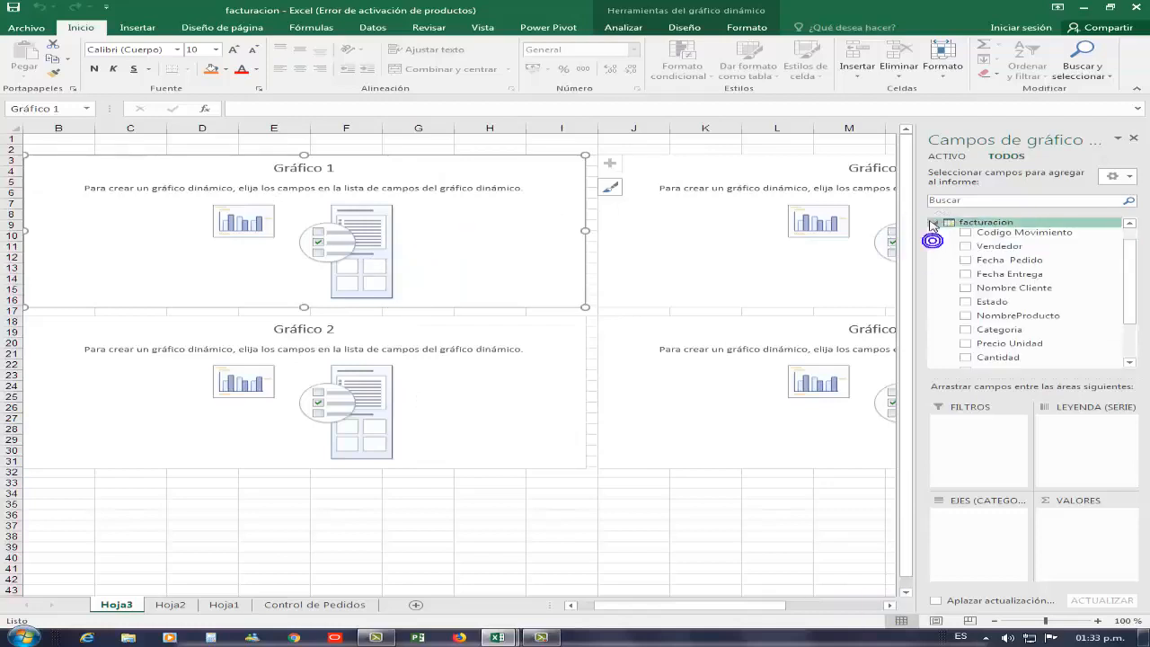
click(933, 224)
click(932, 222)
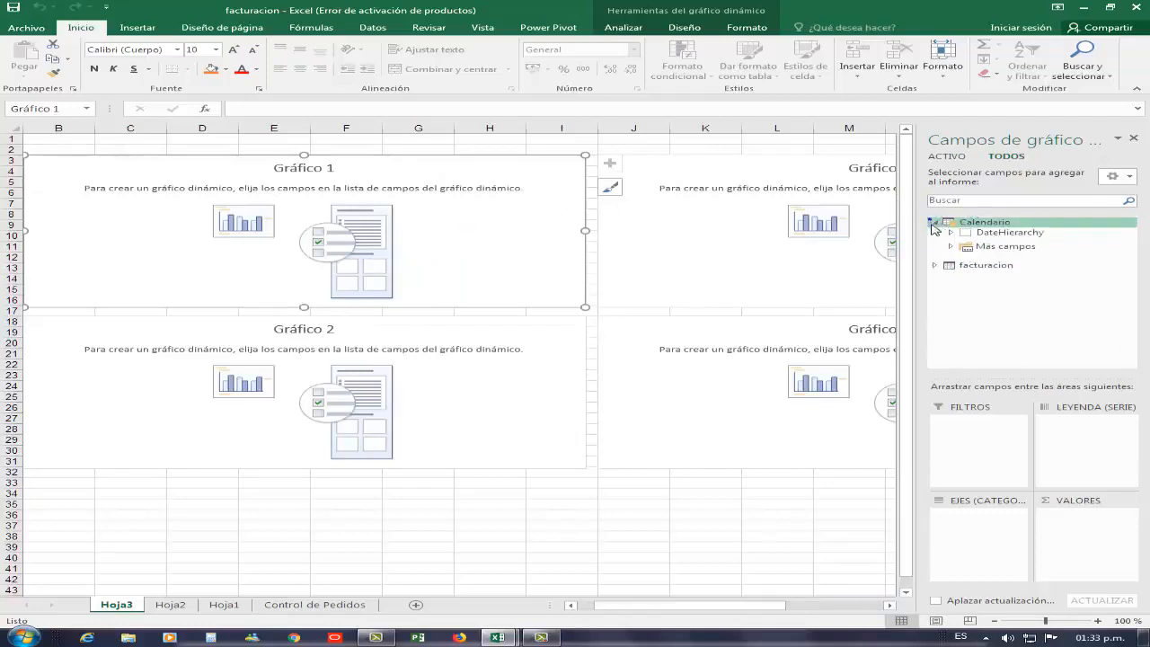
click(952, 247)
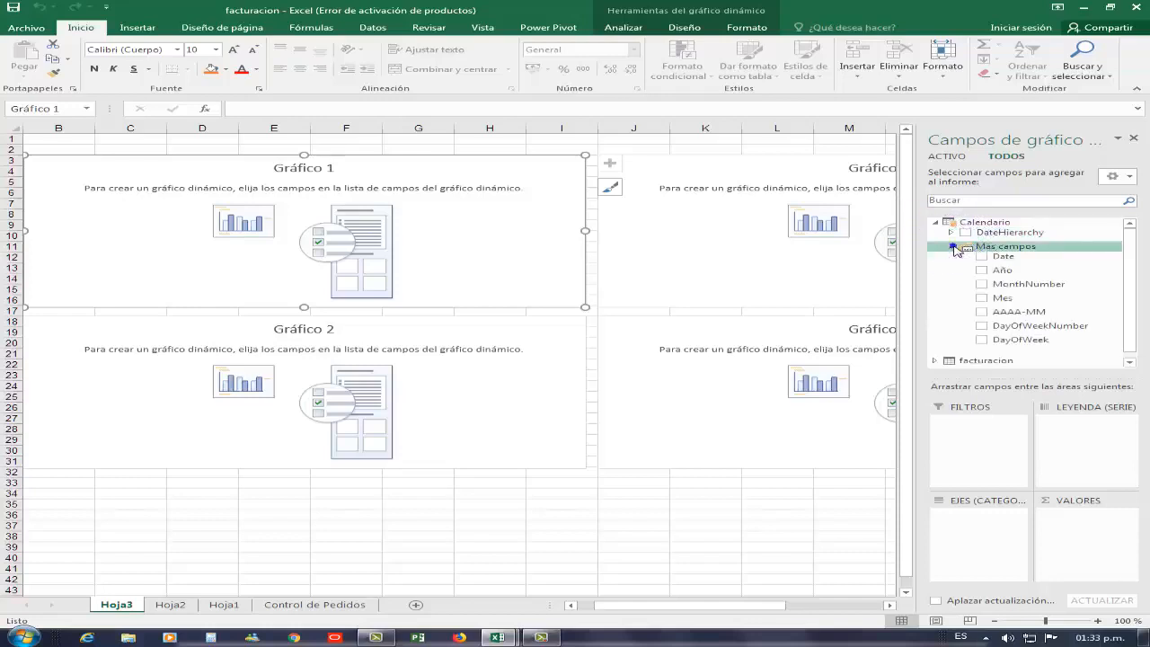
mouse_move(1021, 339)
mouse_down()
mouse_move(1032, 370)
mouse_move(1006, 480)
mouse_move(1008, 537)
mouse_move(981, 530)
mouse_up()
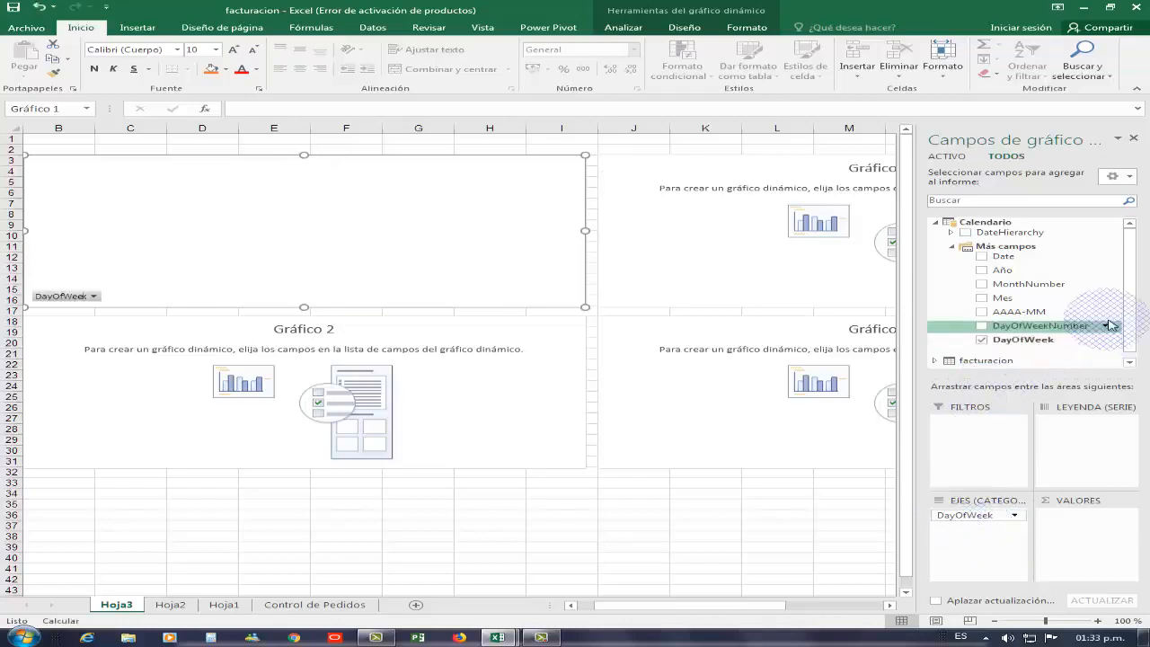
click(935, 222)
click(935, 241)
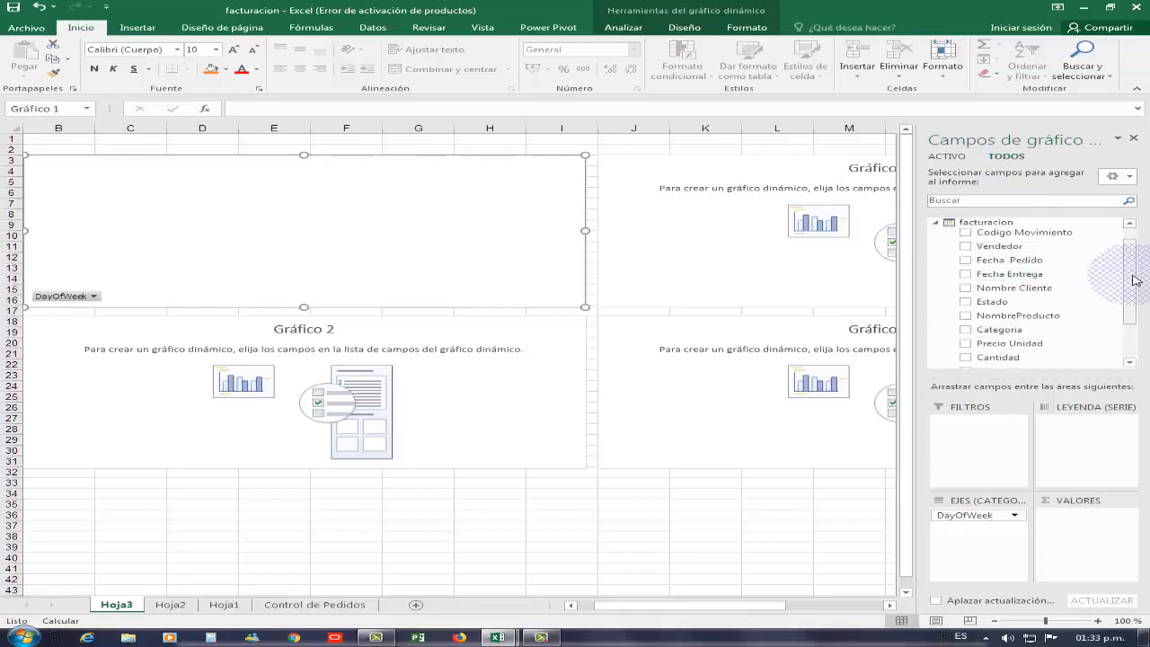
drag(1132, 279, 1133, 331)
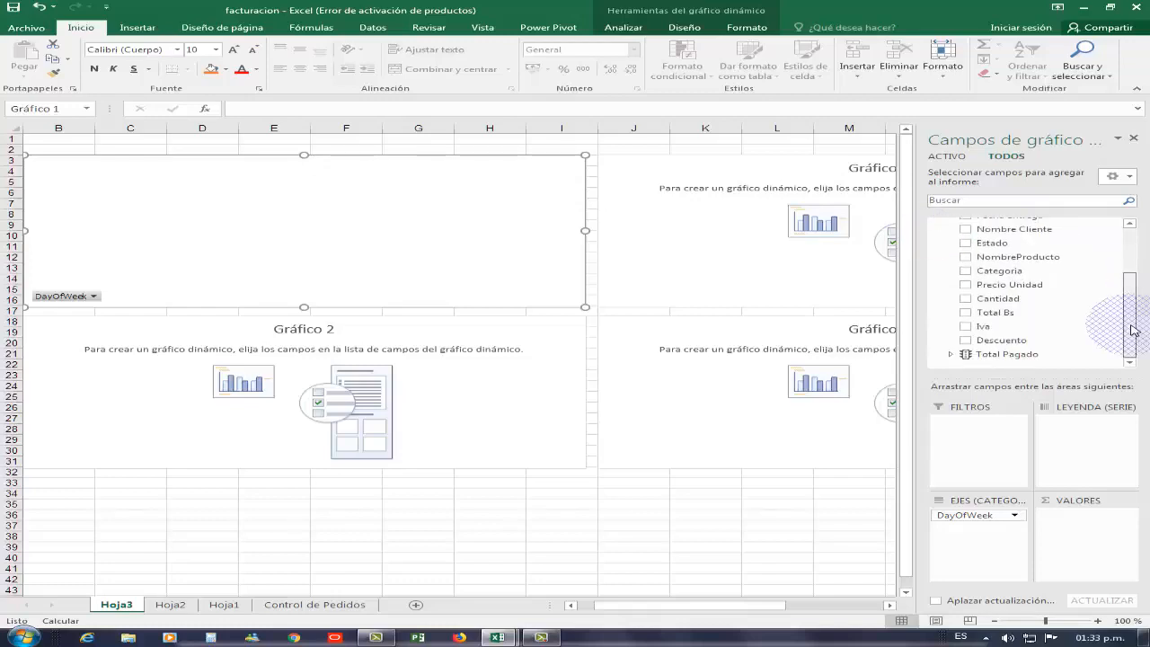
drag(997, 298, 303, 250)
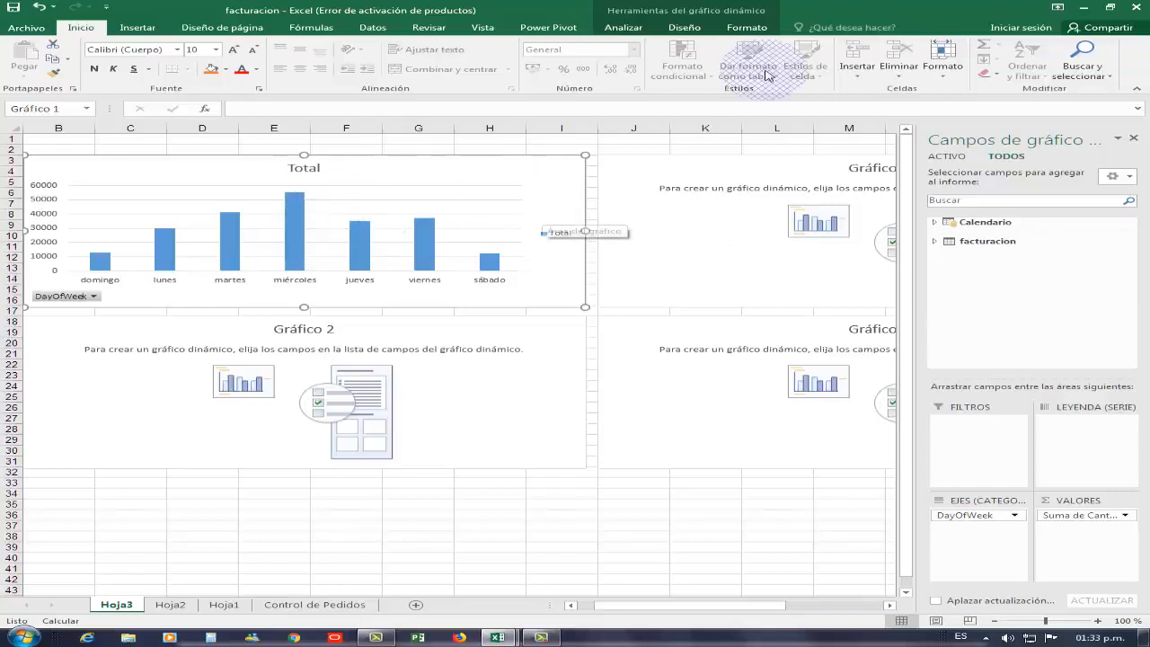
- Change the first chart to a line chart with markers in a dark style
click(684, 27)
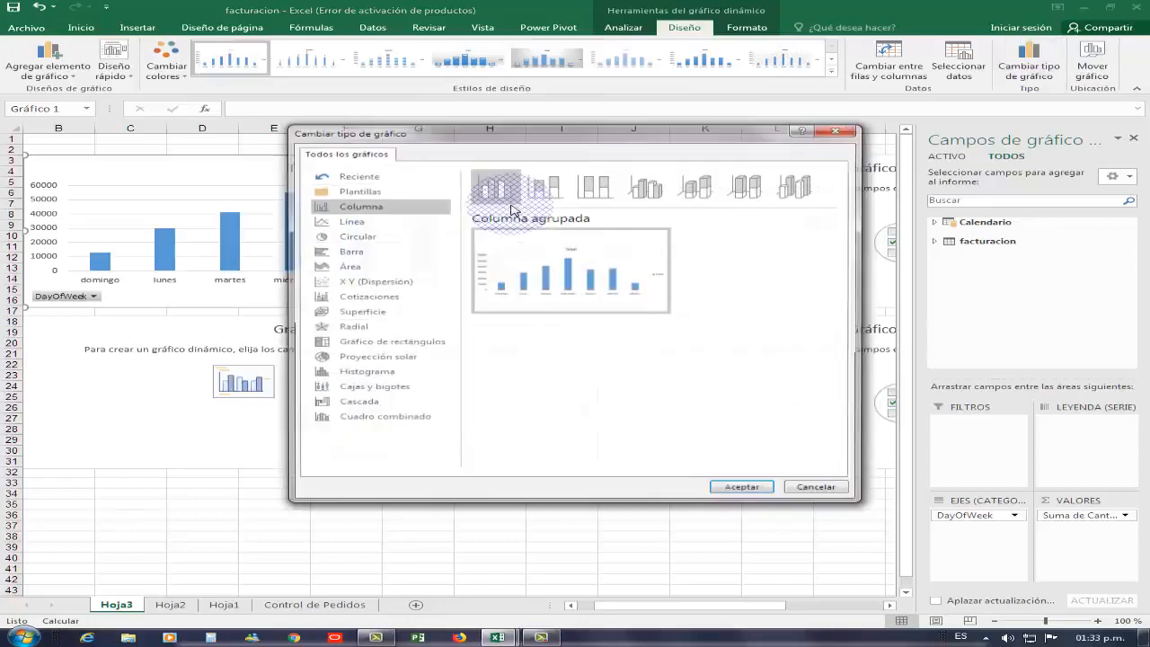
click(373, 225)
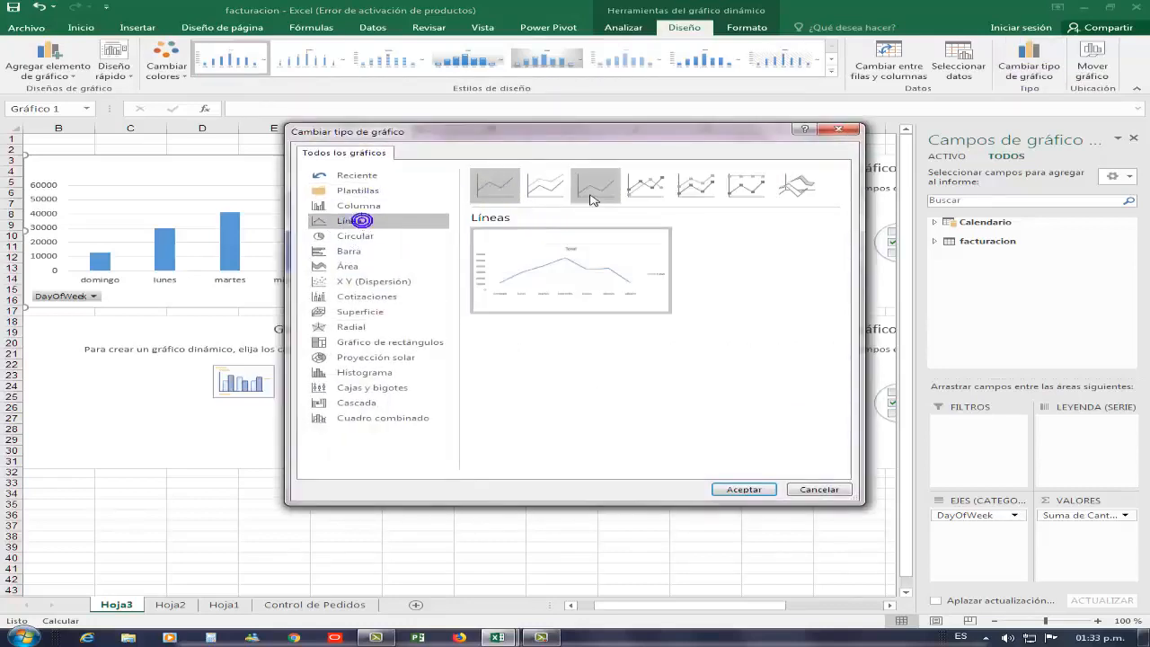
click(641, 192)
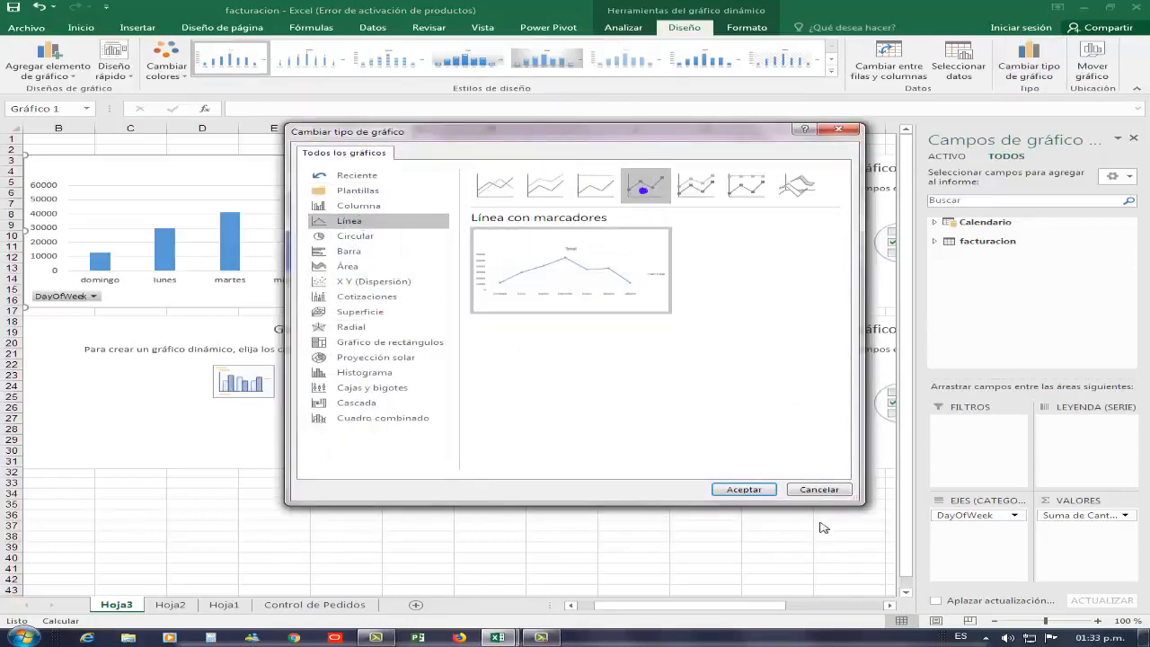
click(744, 490)
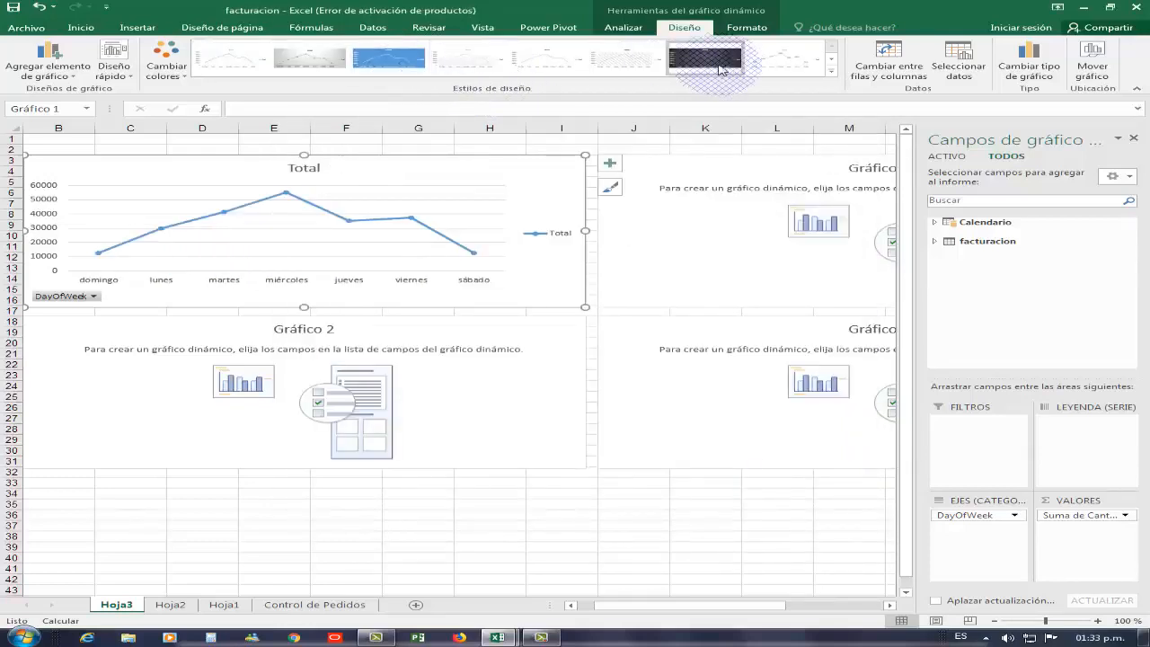
click(718, 63)
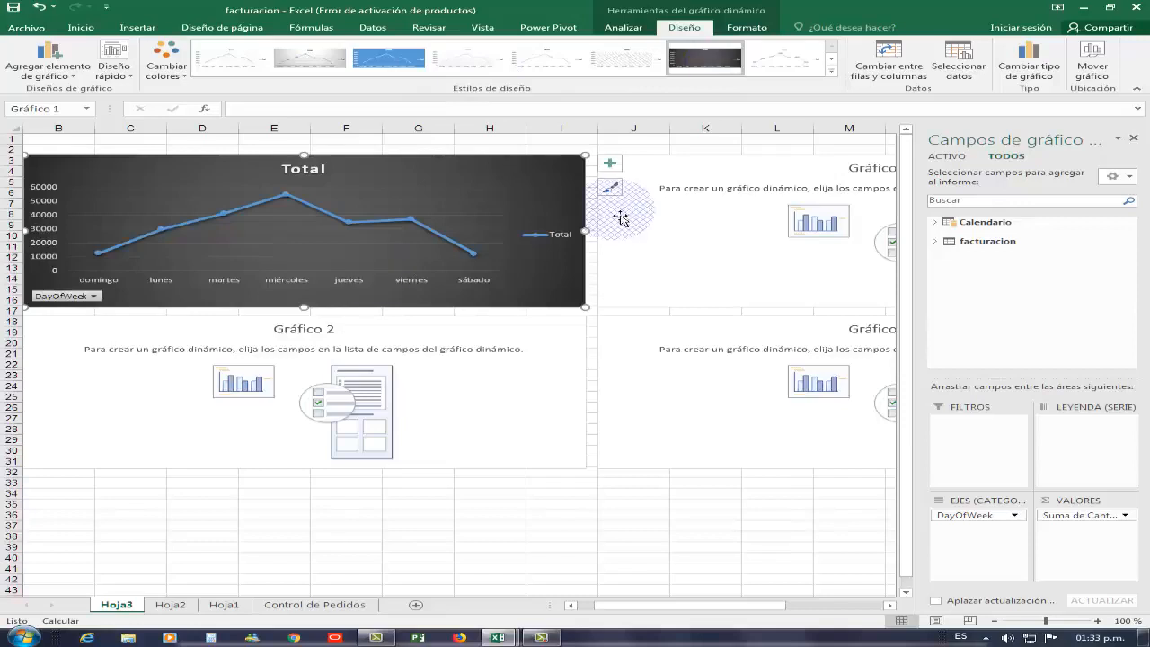
- Delete the line chart's Total title and scroll the sheet right
click(888, 607)
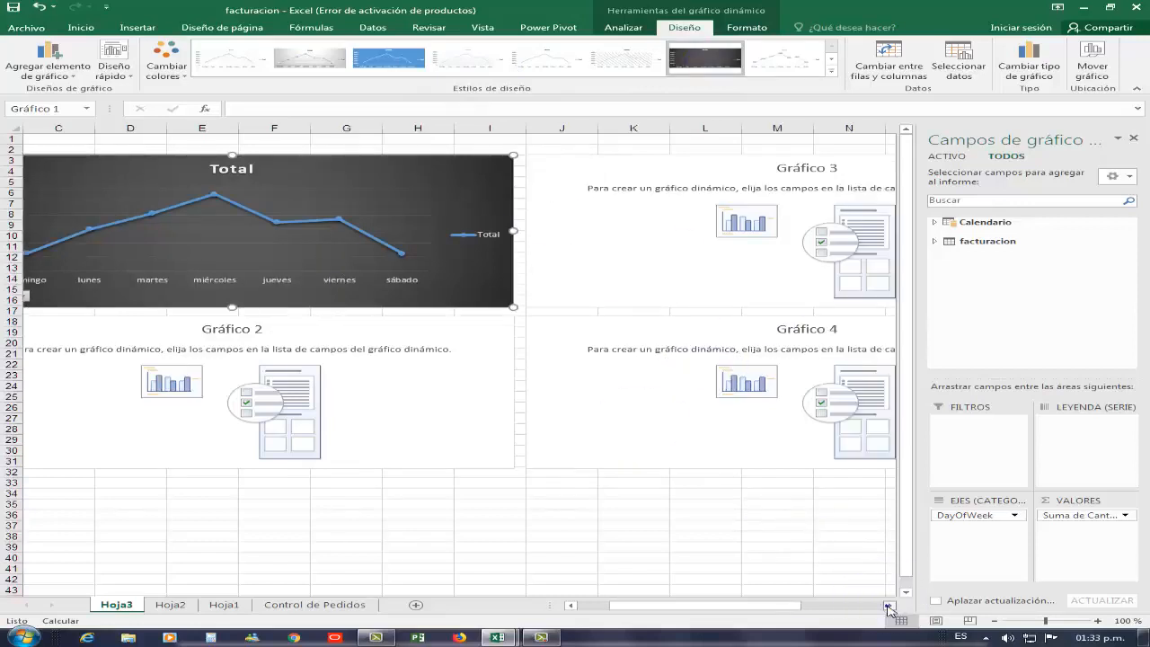
click(260, 182)
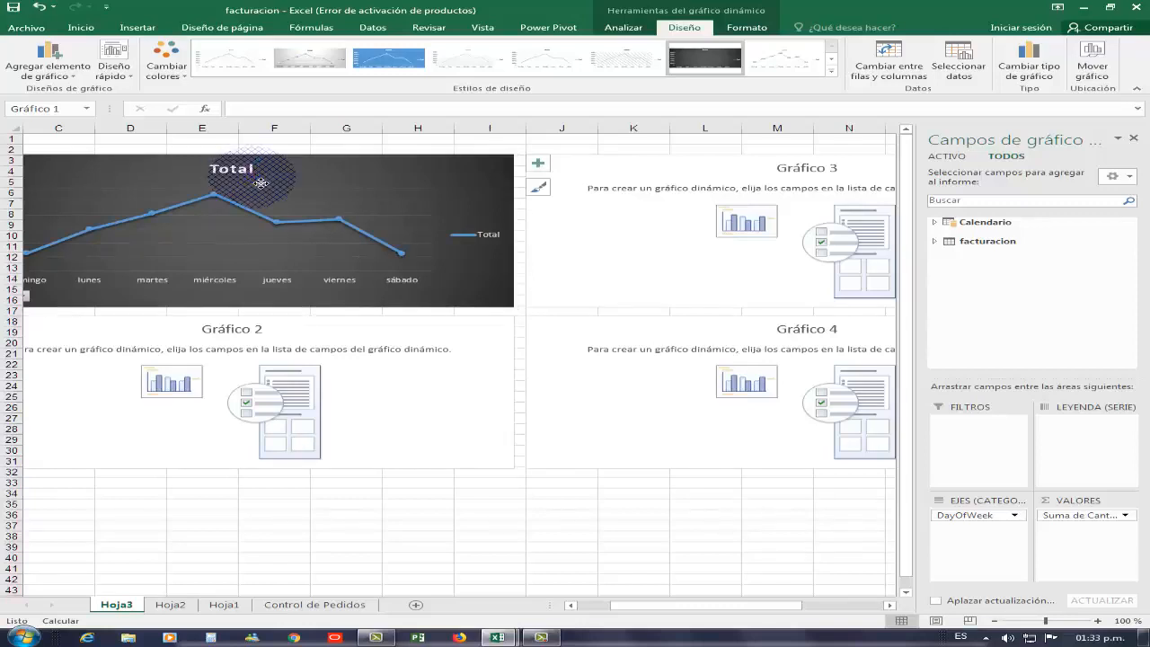
key(Delete)
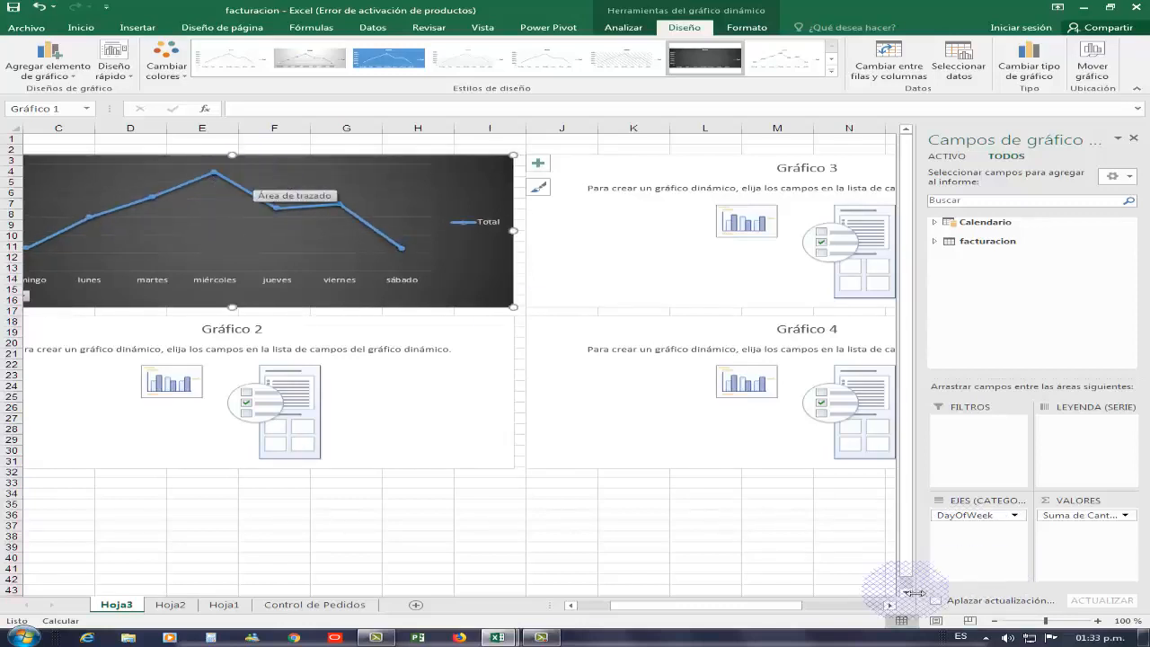
click(889, 607)
click(890, 606)
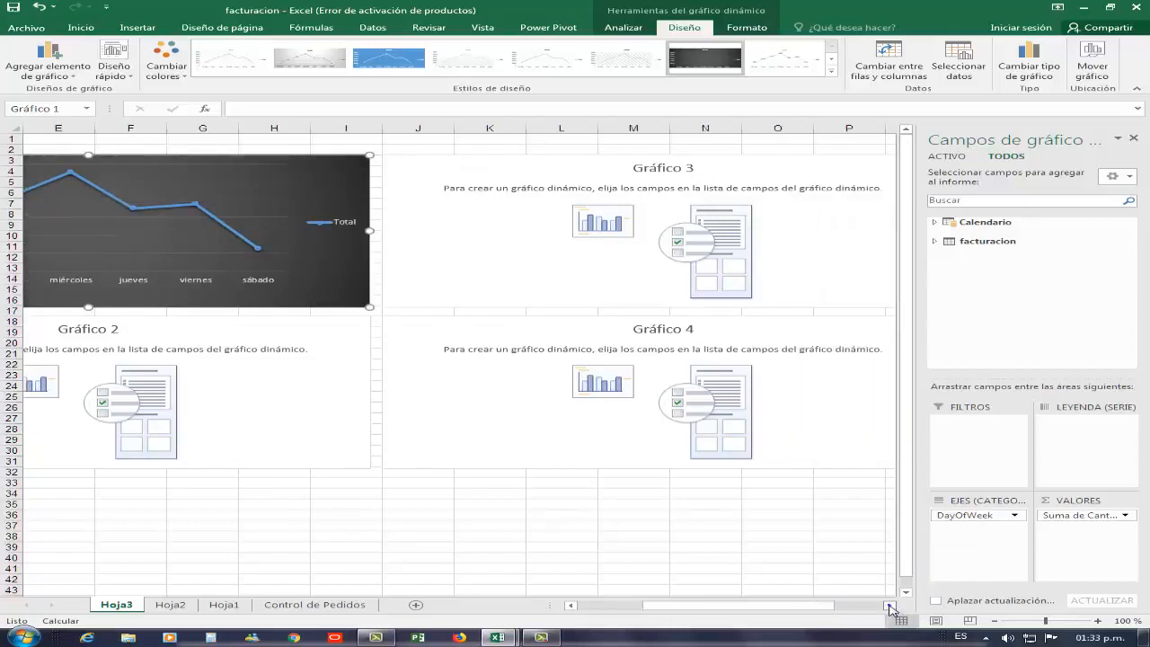
click(889, 606)
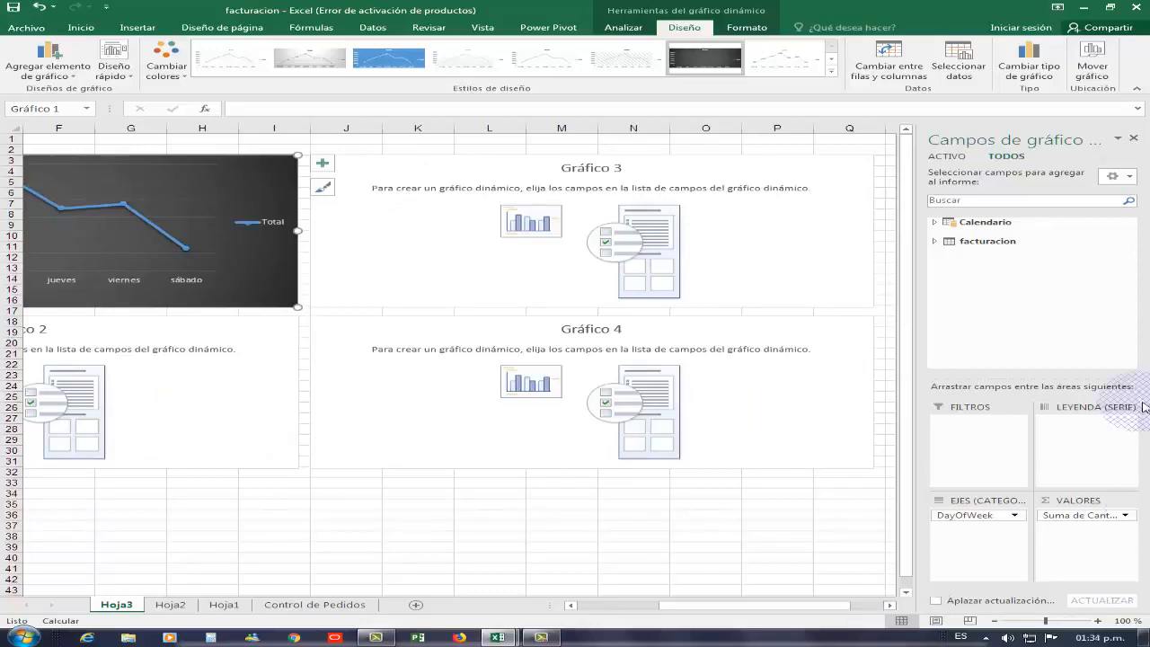
- In Gráfico 3, chart summed Total Bs by Vendedor
click(763, 232)
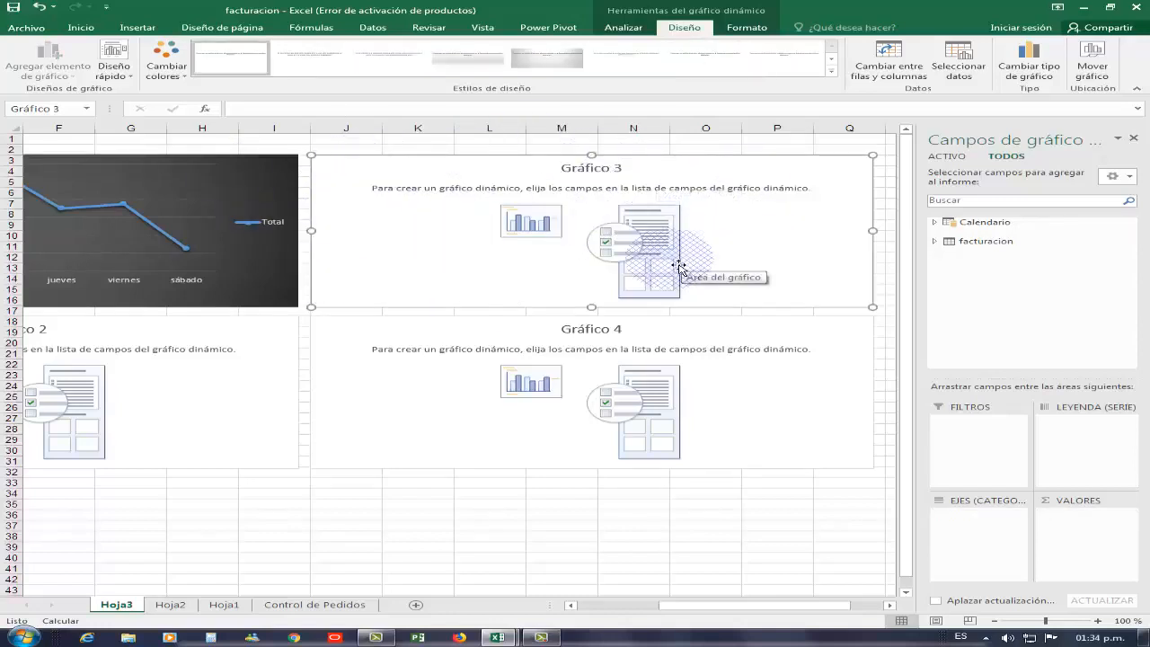
click(937, 242)
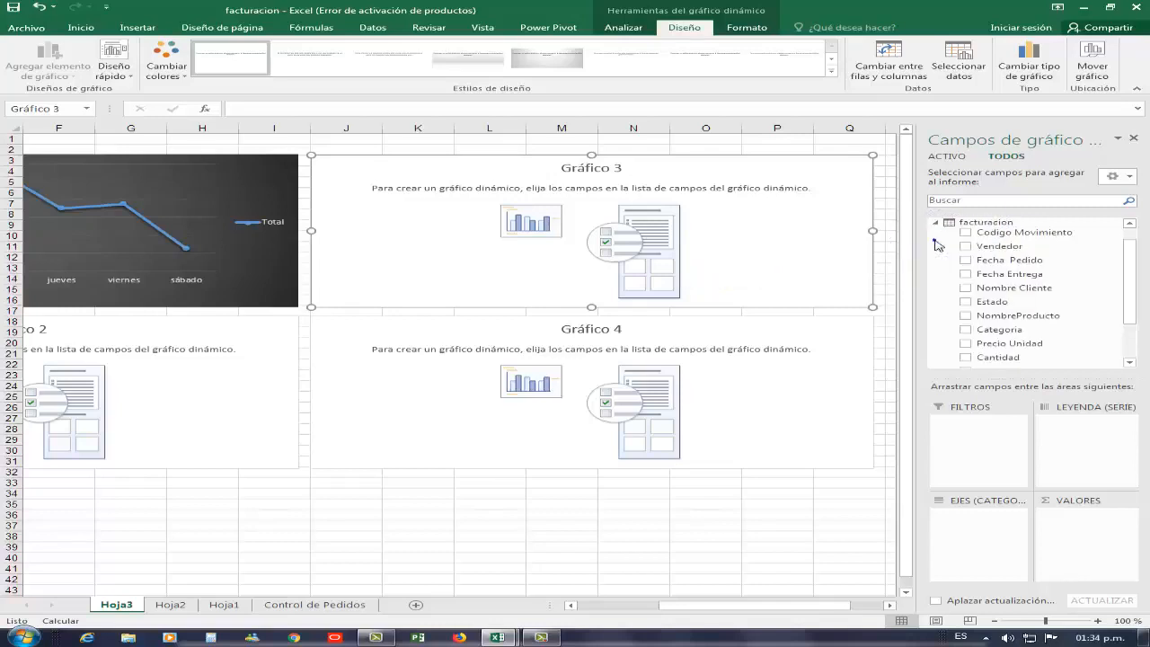
drag(995, 256, 1015, 516)
scroll(1129, 278, down, 1)
drag(1129, 281, 1129, 340)
drag(1000, 332, 1083, 445)
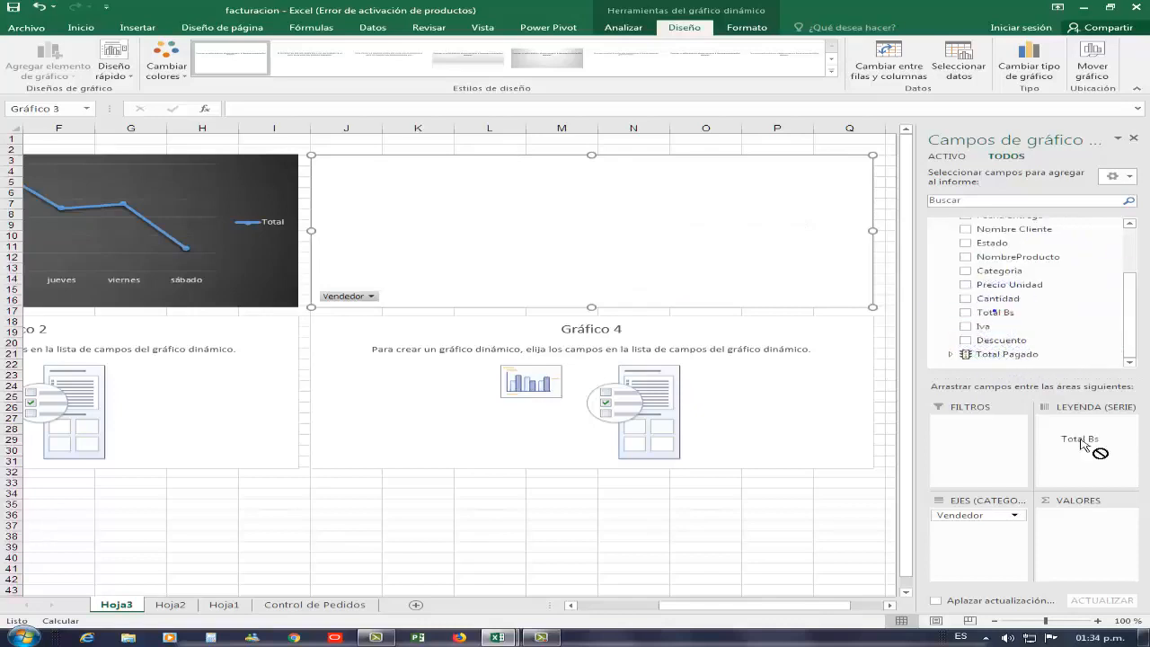
drag(1091, 535, 1090, 532)
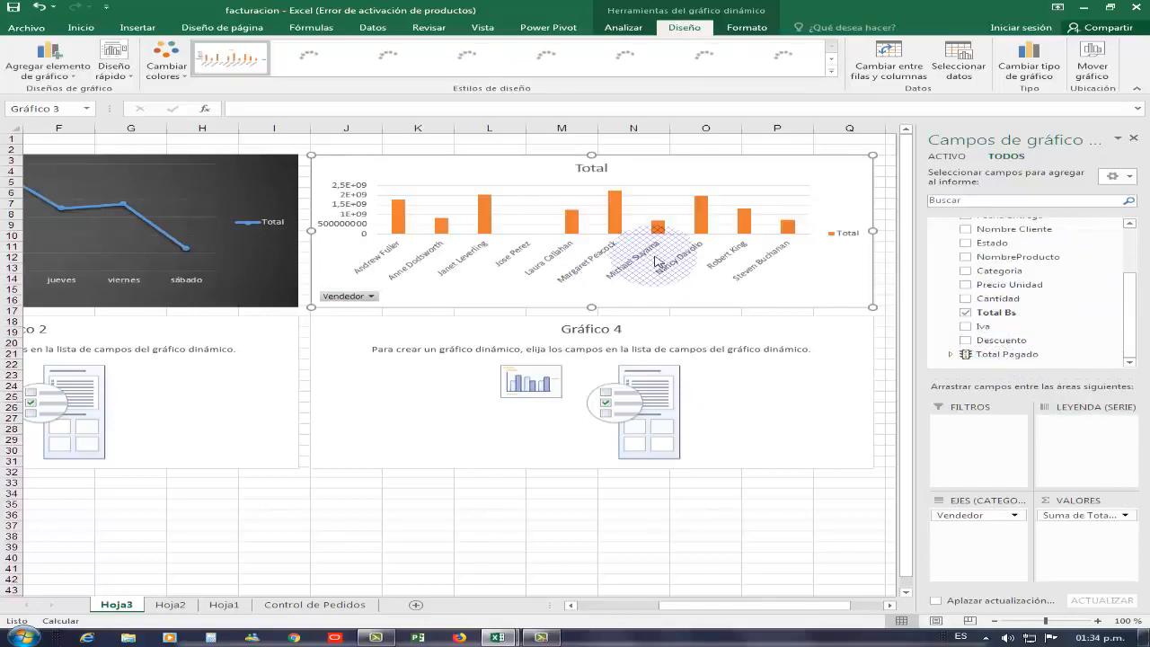
- Convert Gráfico 3 to a dark-styled 3D pie chart
click(1029, 63)
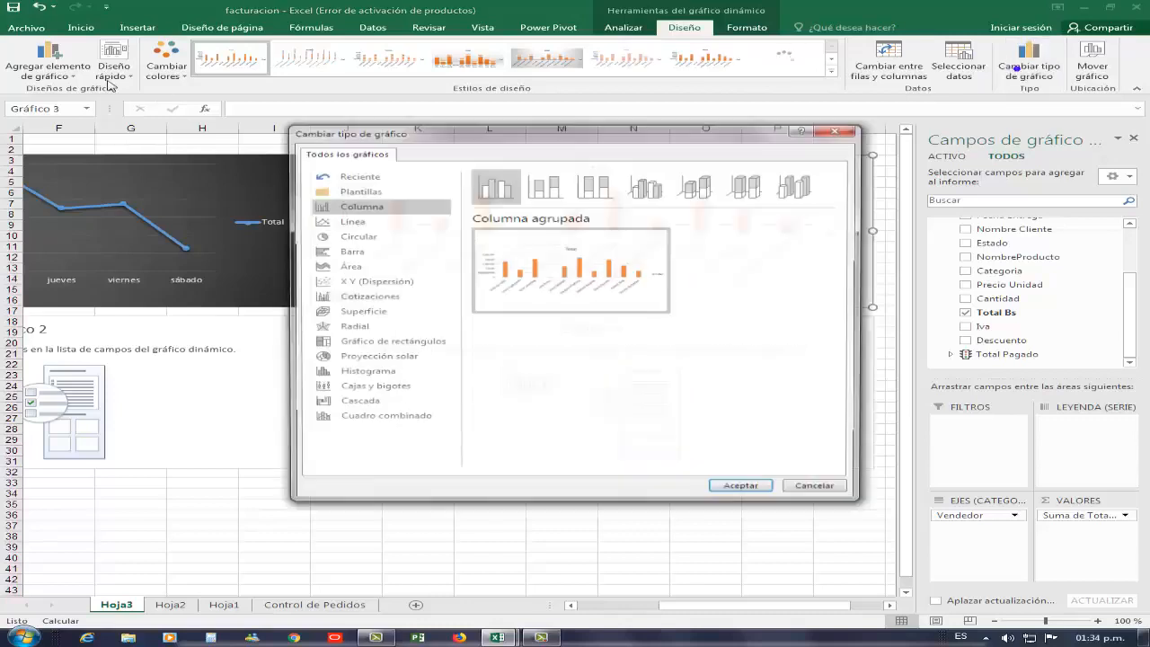
click(364, 236)
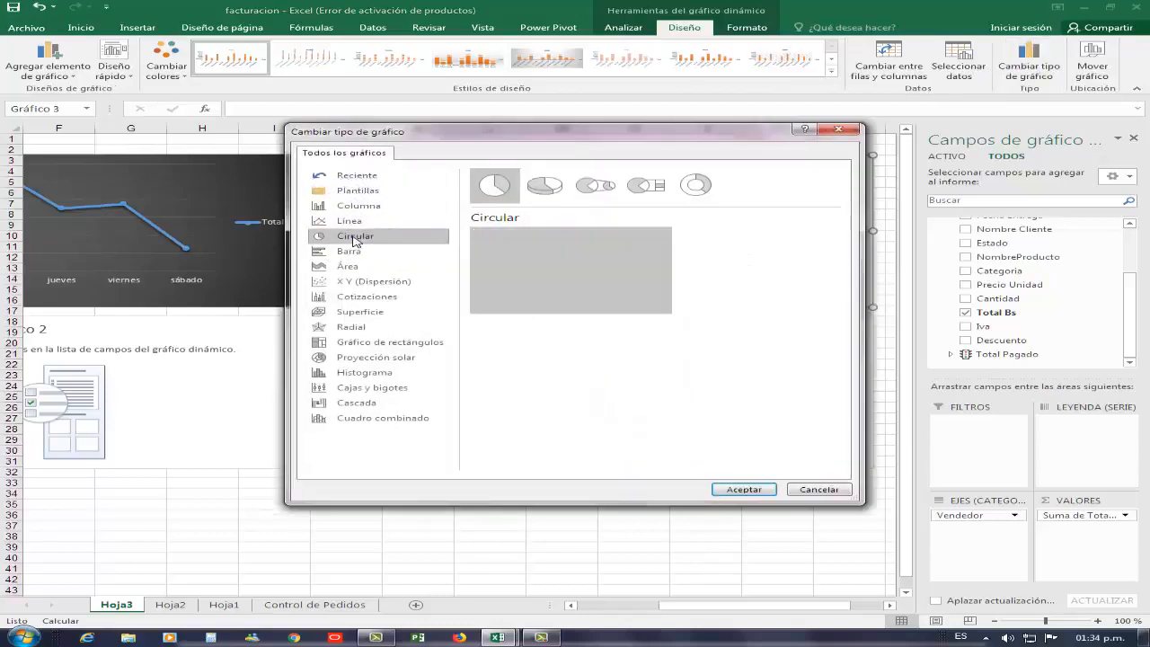
click(544, 186)
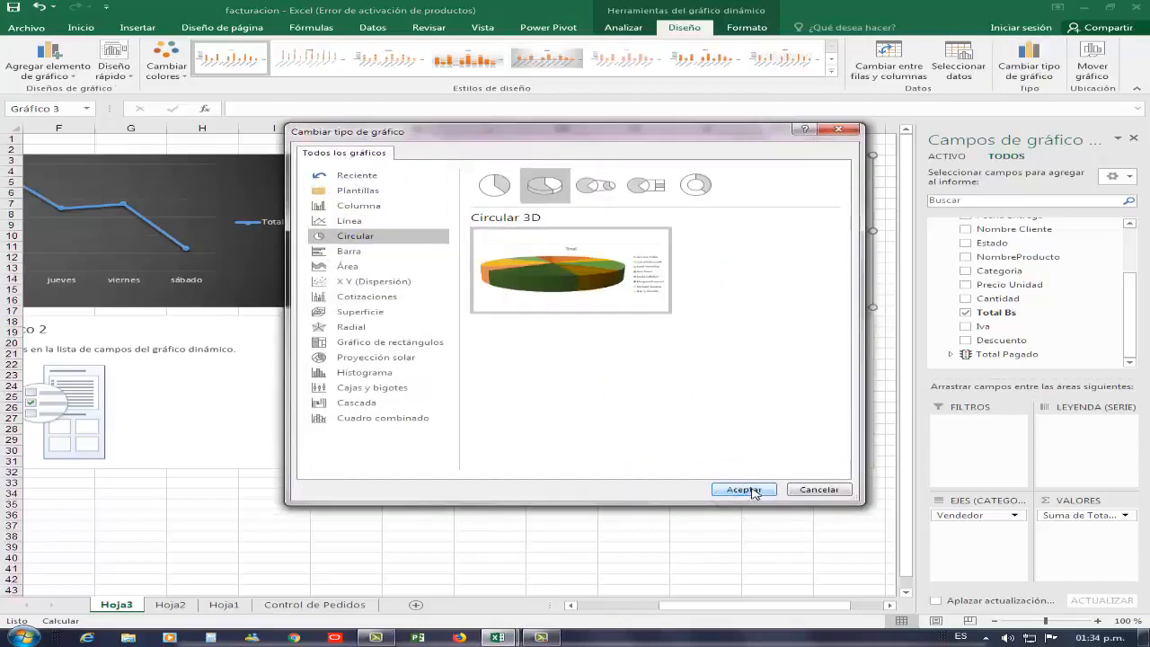
click(743, 490)
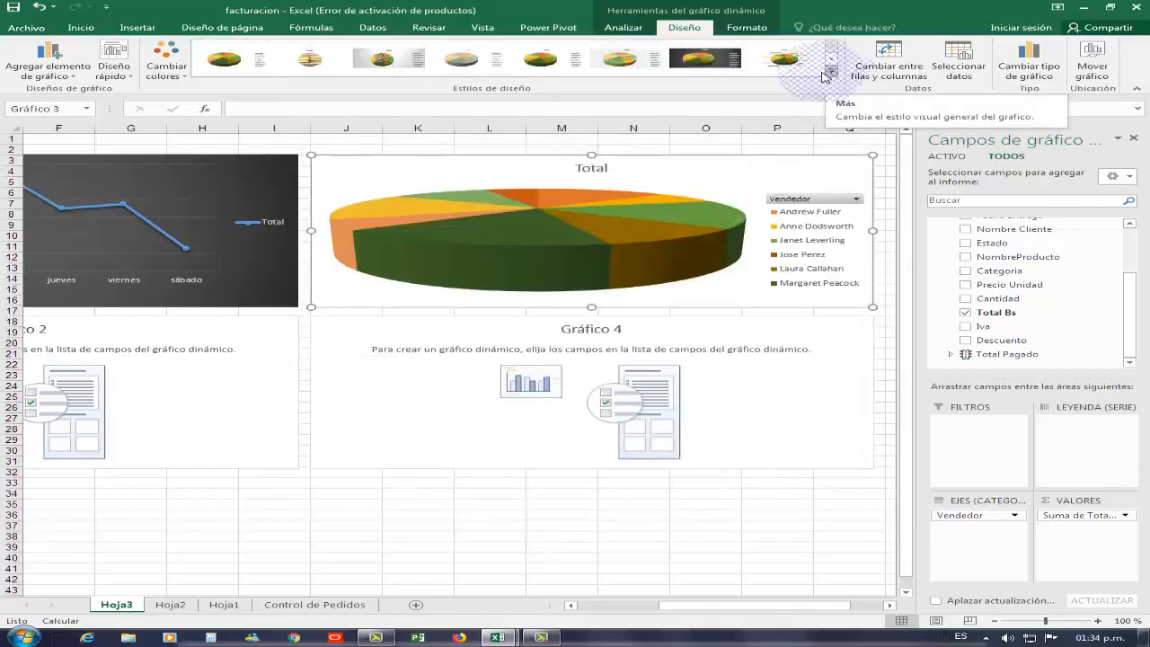
click(690, 61)
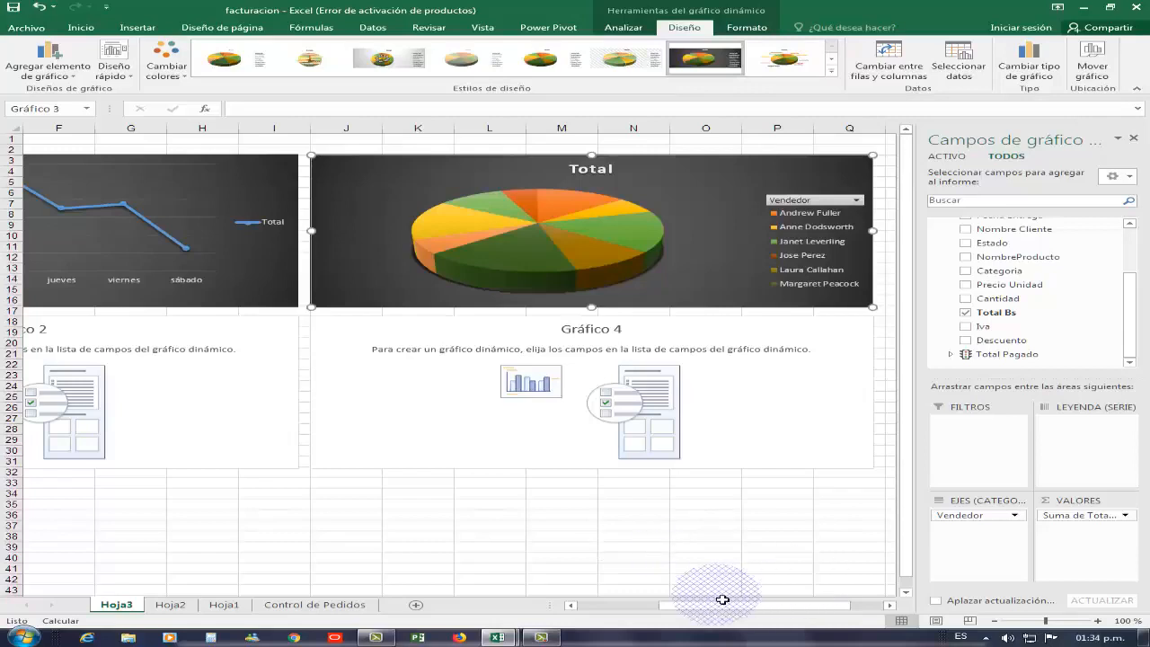
drag(726, 610, 527, 607)
click(528, 397)
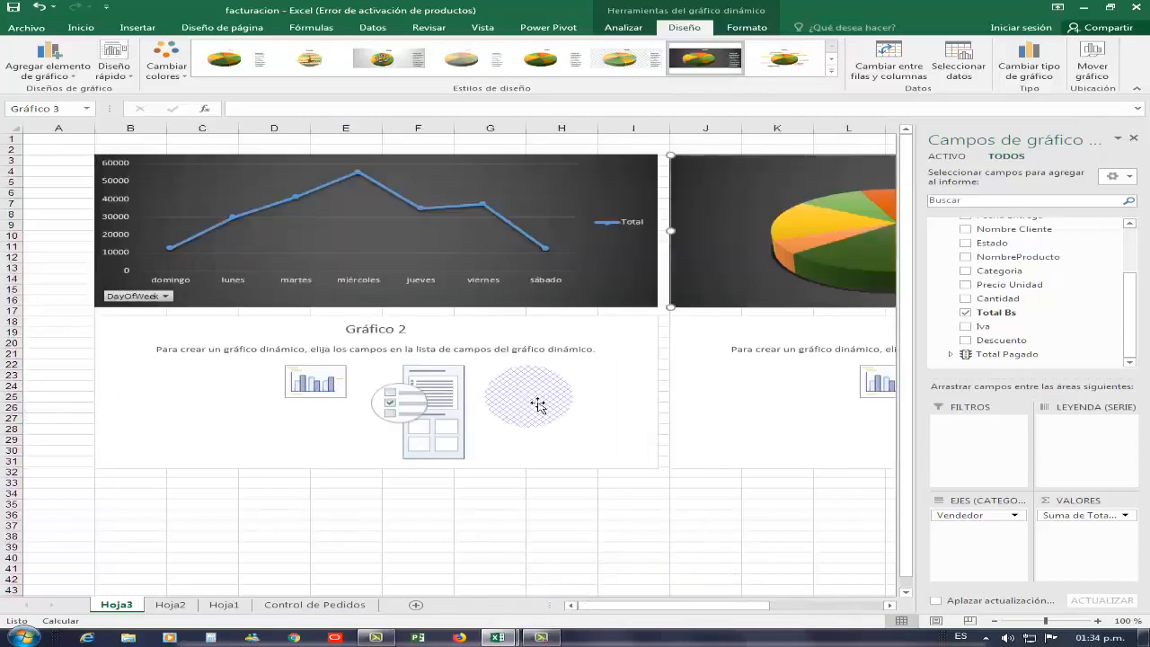
- Put Vendedor in Gráfico 2's legend to split it by seller
click(1107, 355)
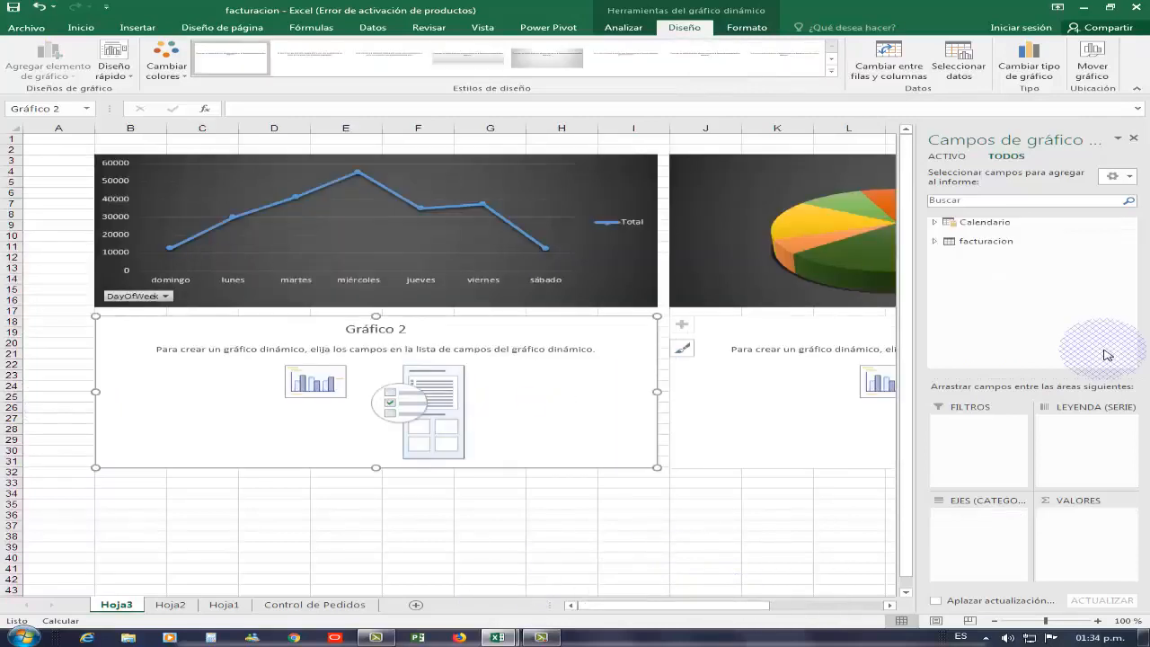
click(935, 274)
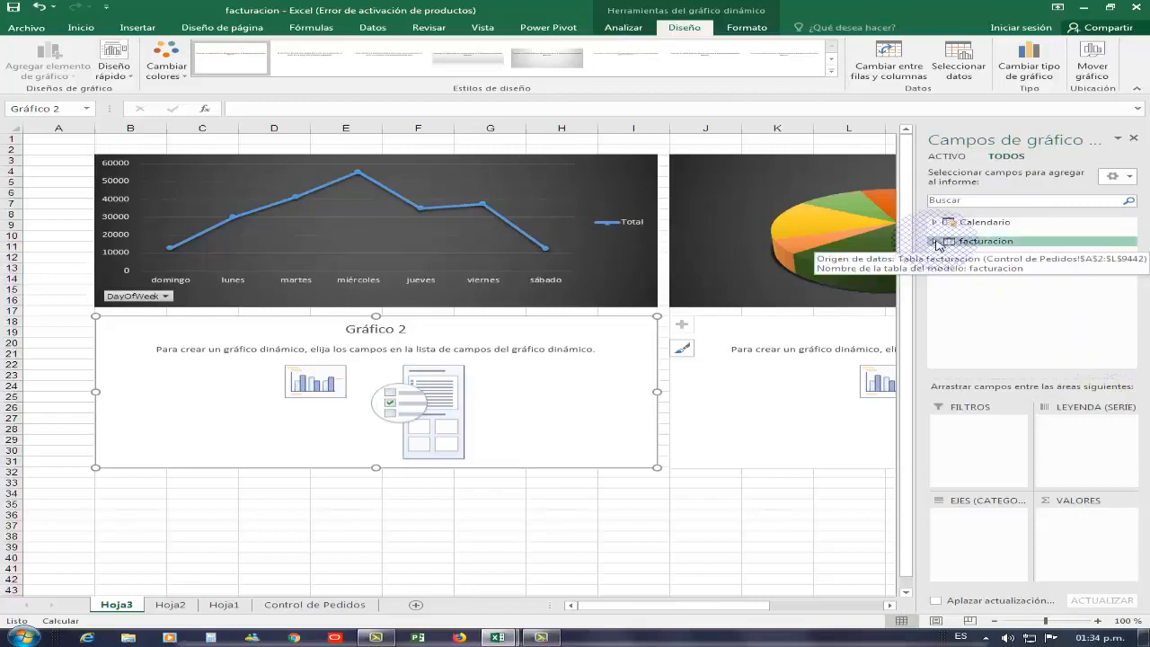
click(935, 241)
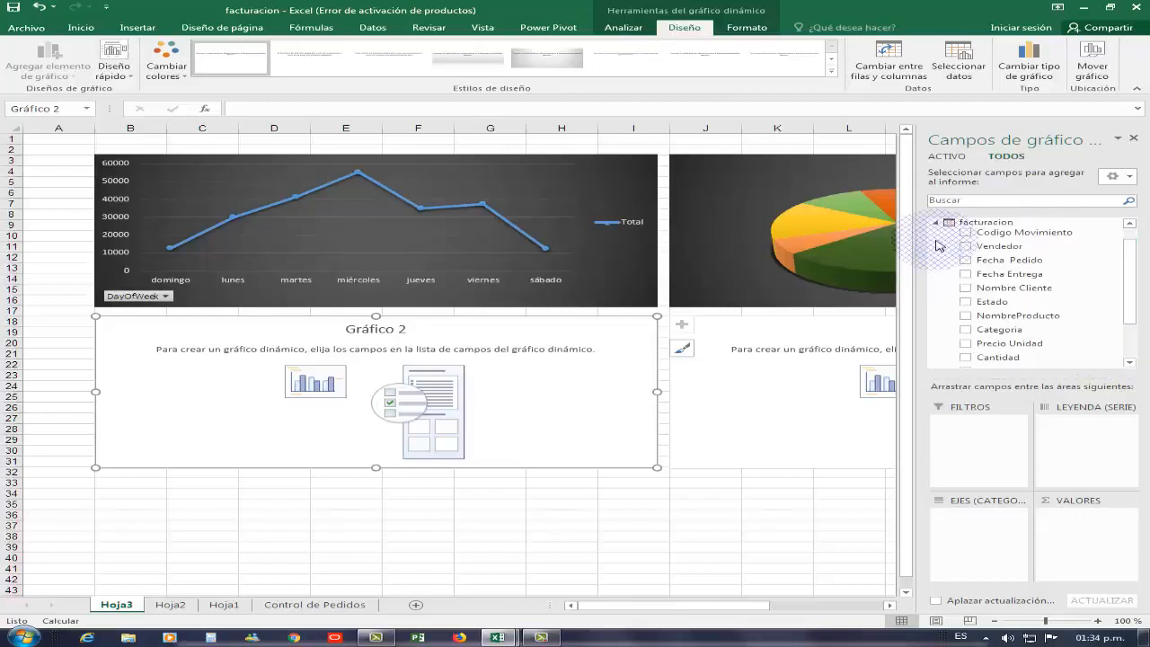
click(1002, 258)
drag(1001, 258, 1078, 430)
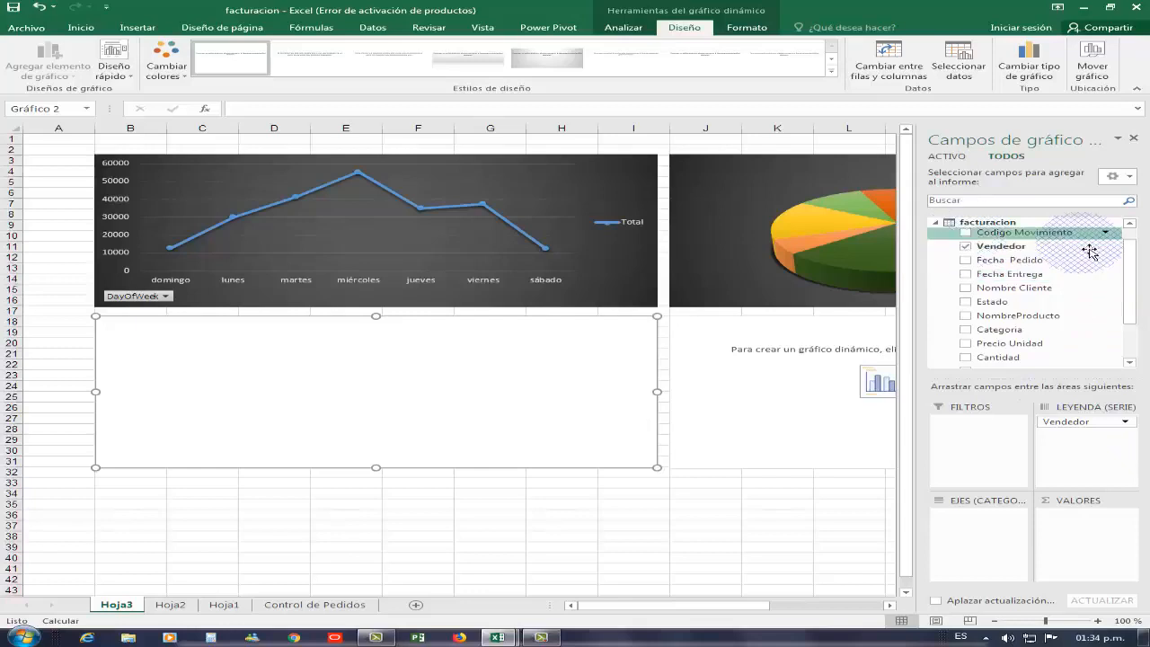
- Use Calendario DayOfWeek as the axis and summed Total Bs as the values
click(1134, 270)
scroll(1135, 271, up, 3)
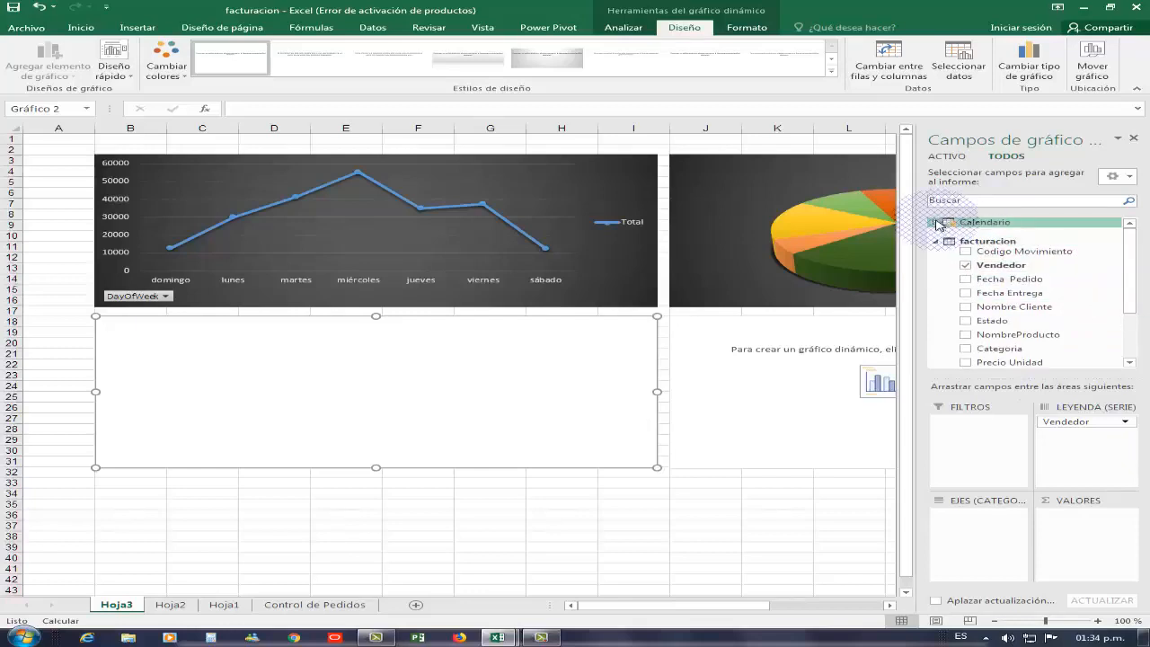
click(937, 223)
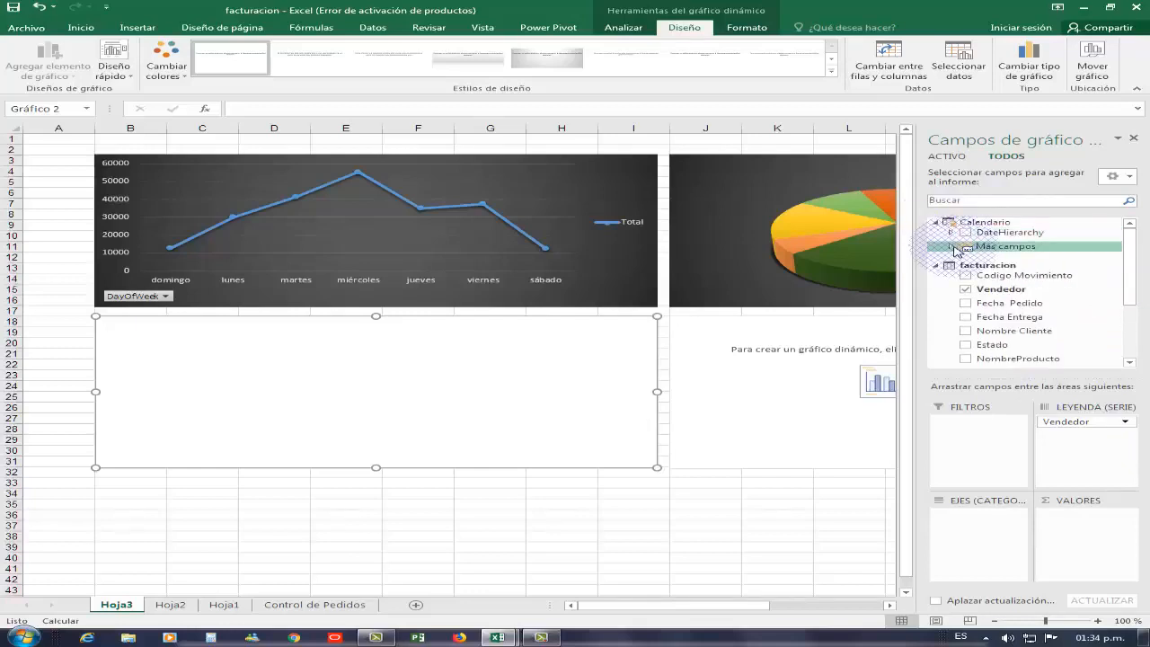
click(952, 247)
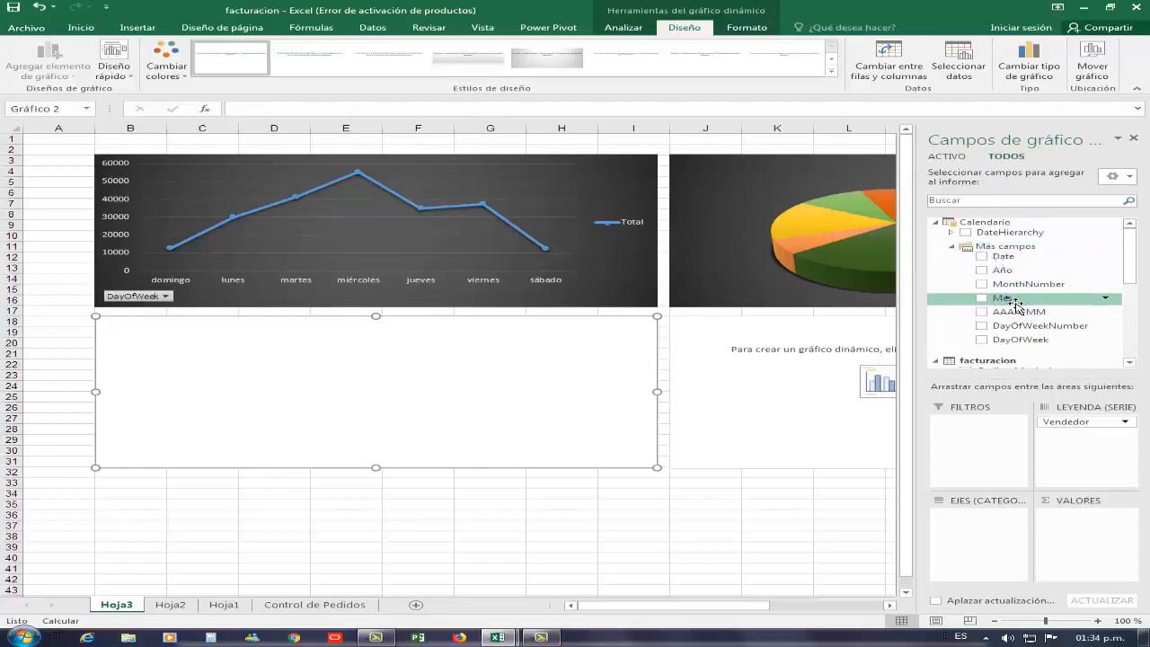
drag(1018, 340, 1000, 473)
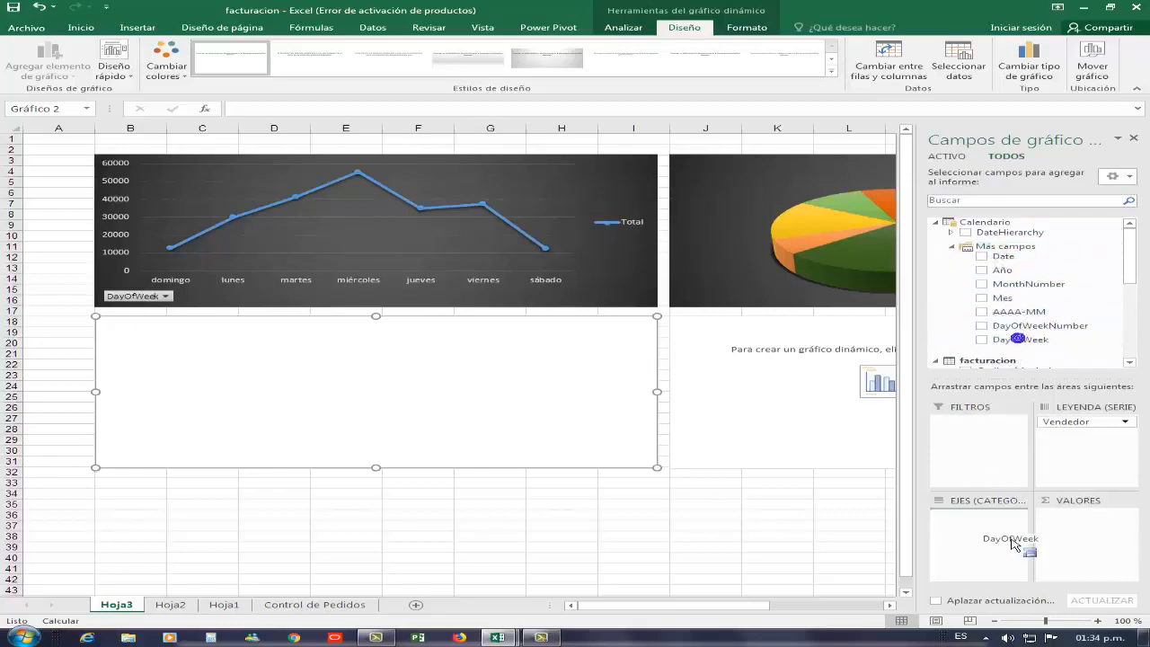
drag(1013, 543, 996, 544)
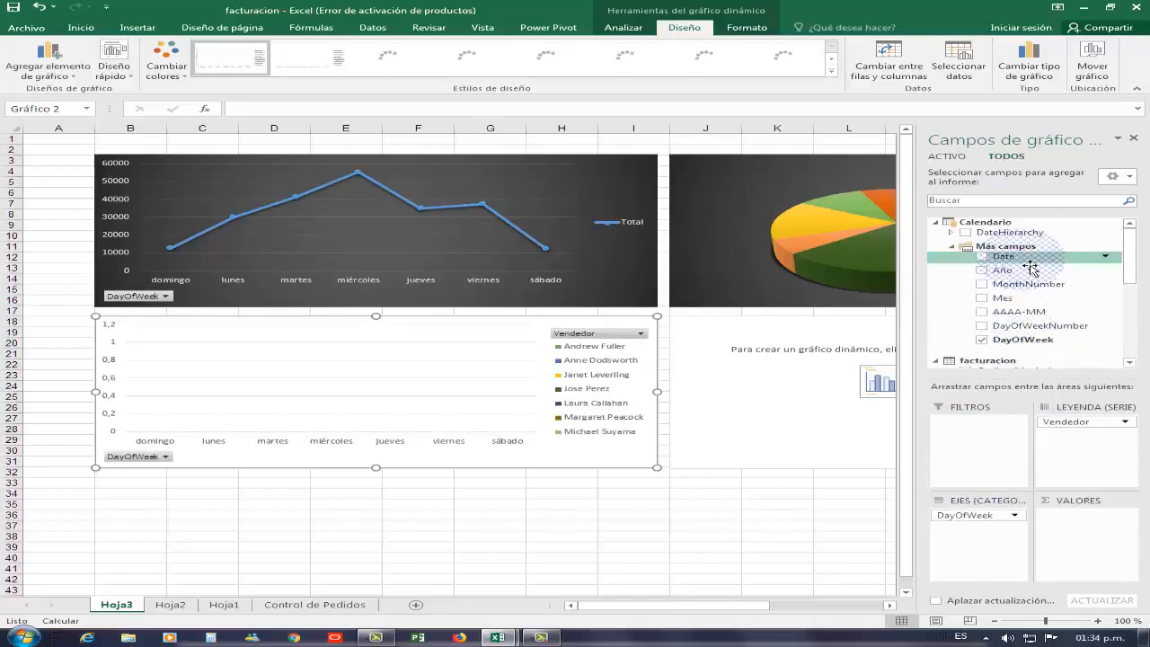
click(935, 223)
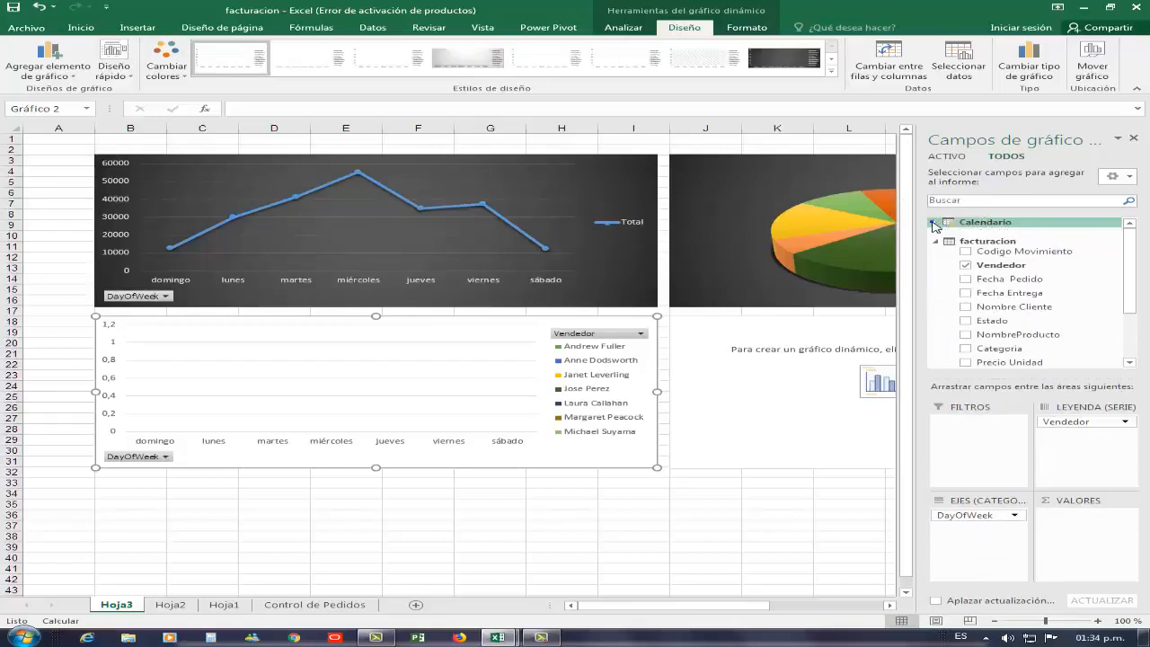
click(935, 223)
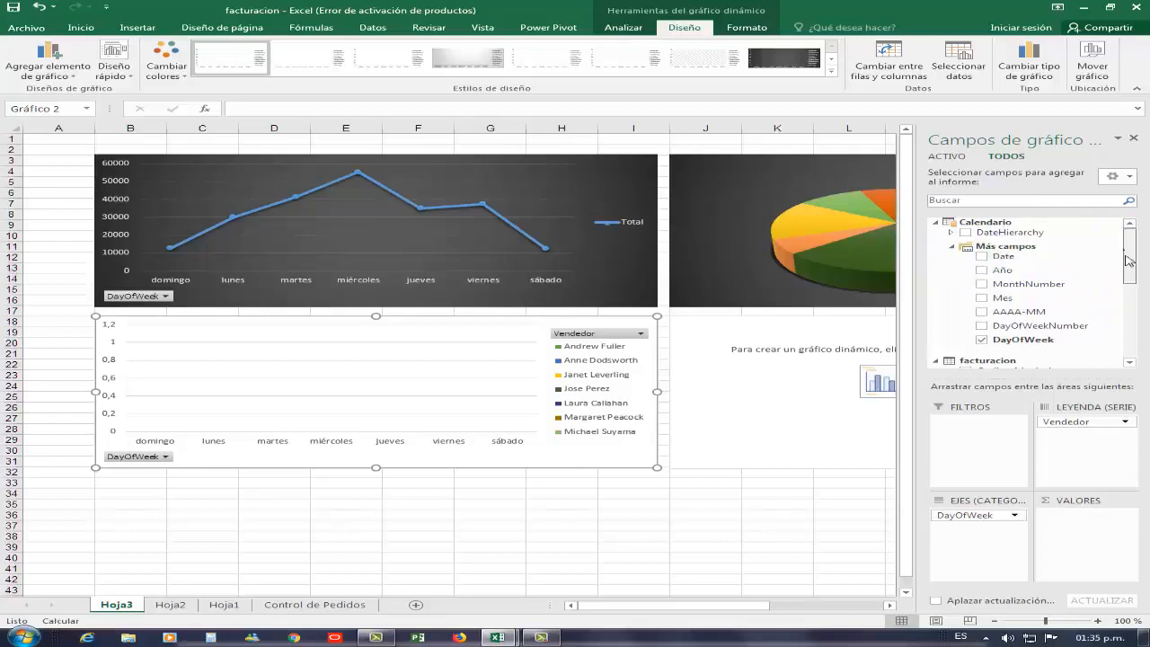
drag(1130, 247, 1094, 548)
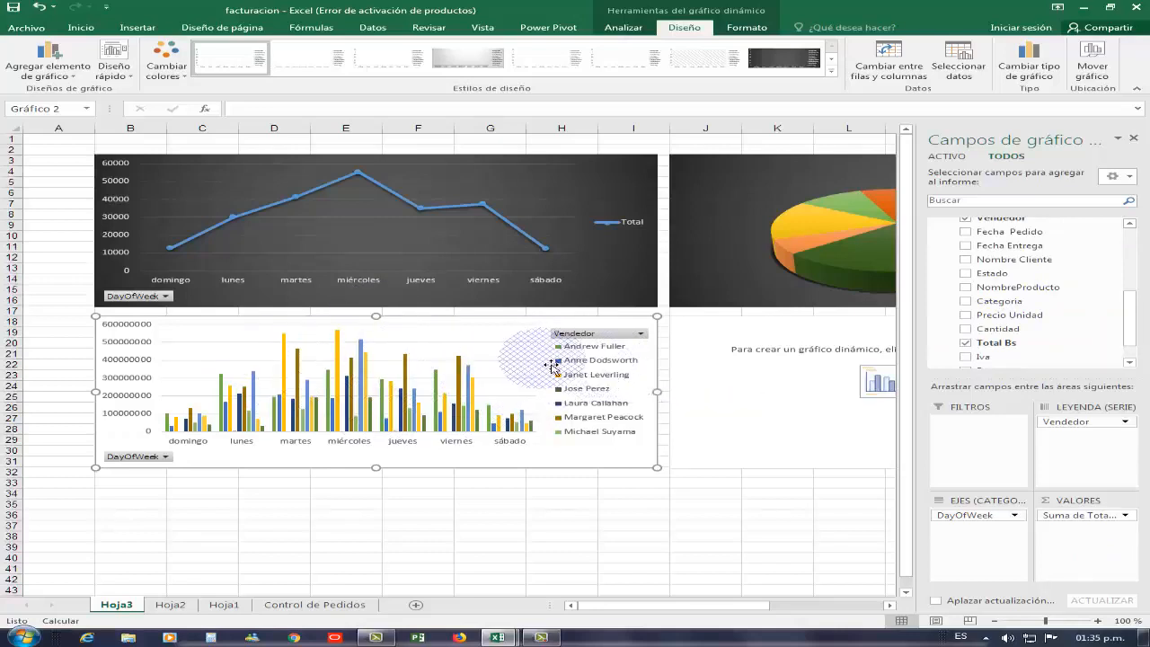
- Apply the dark style to the weekday column chart
right_click(595, 340)
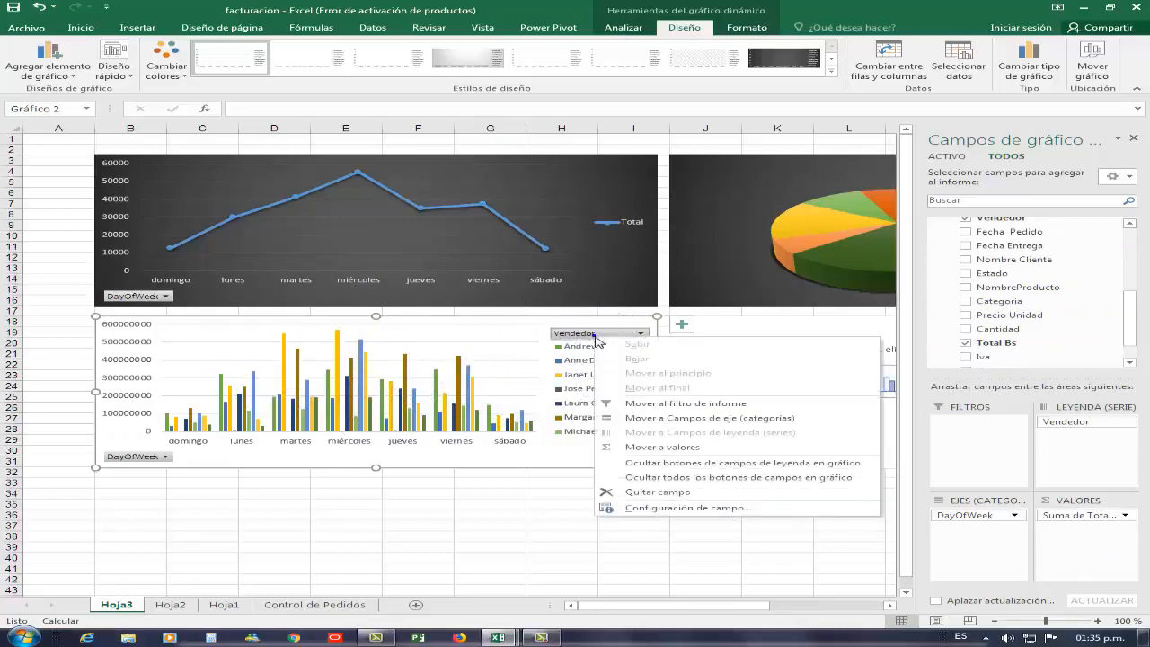
key(Escape)
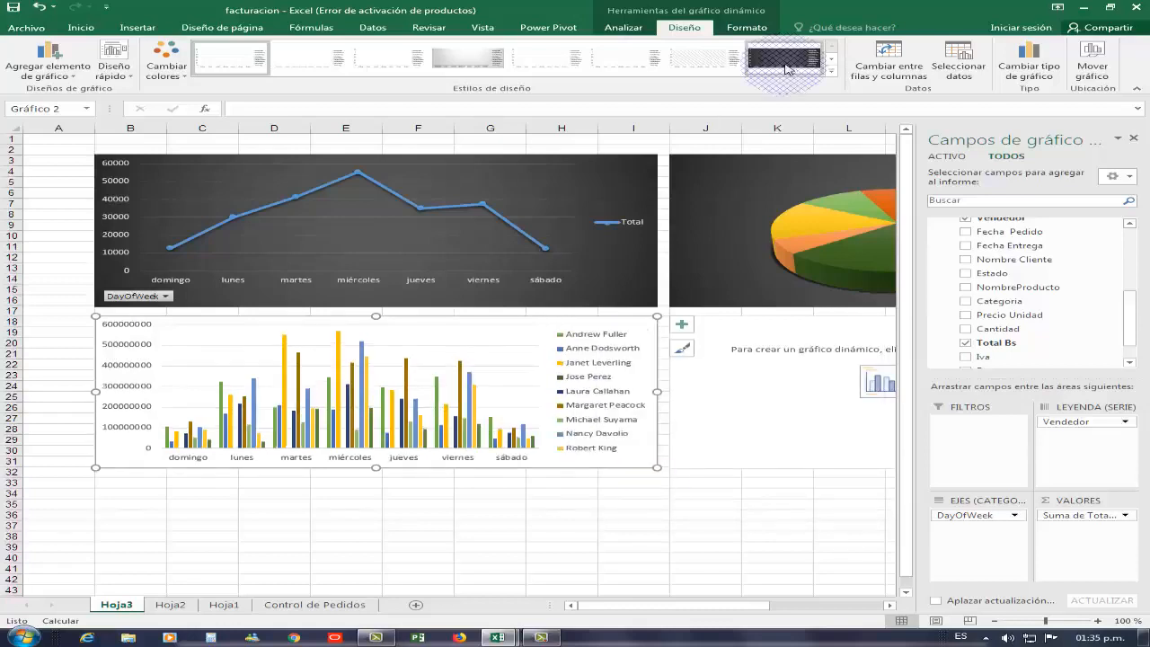
click(784, 59)
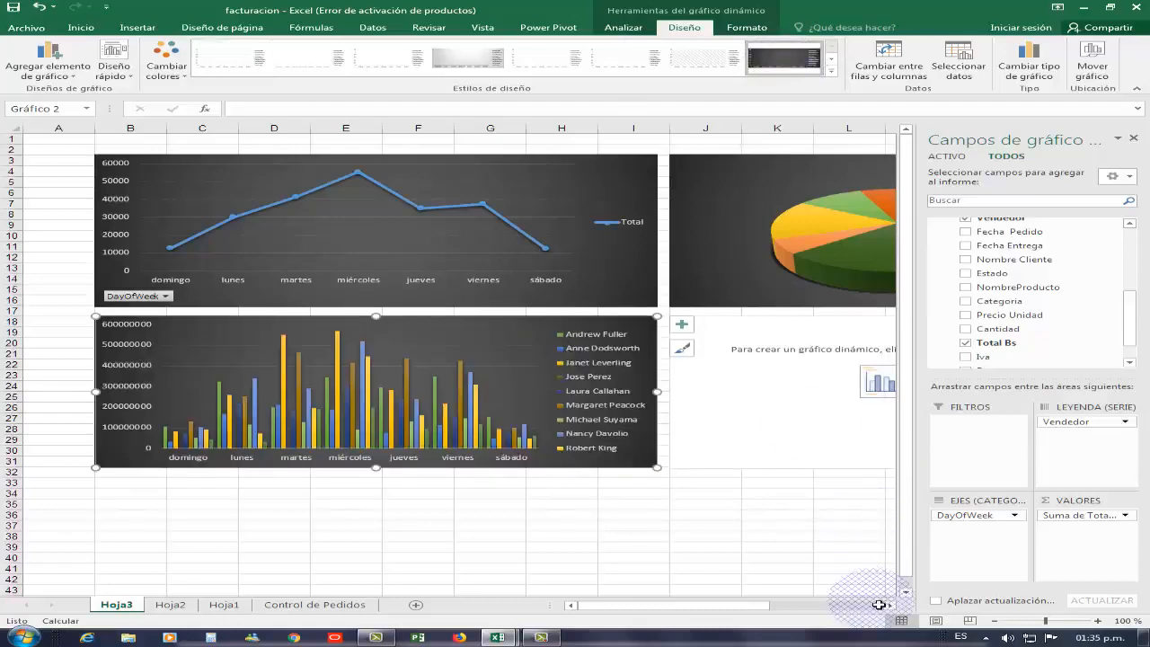
click(888, 606)
click(888, 606)
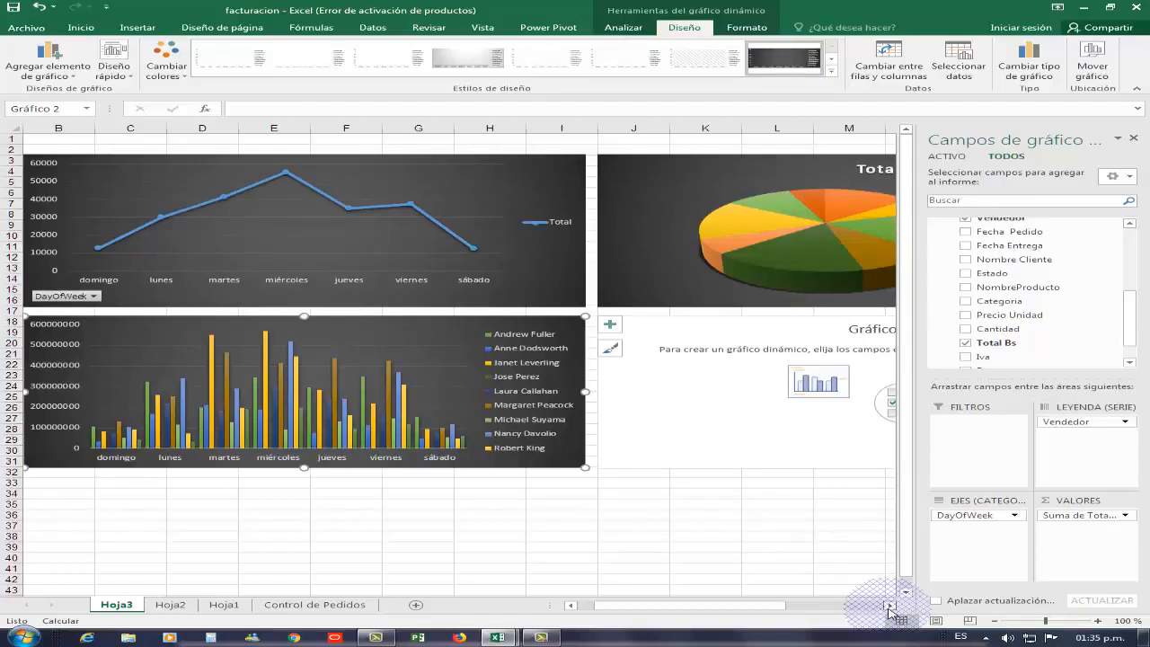
click(648, 377)
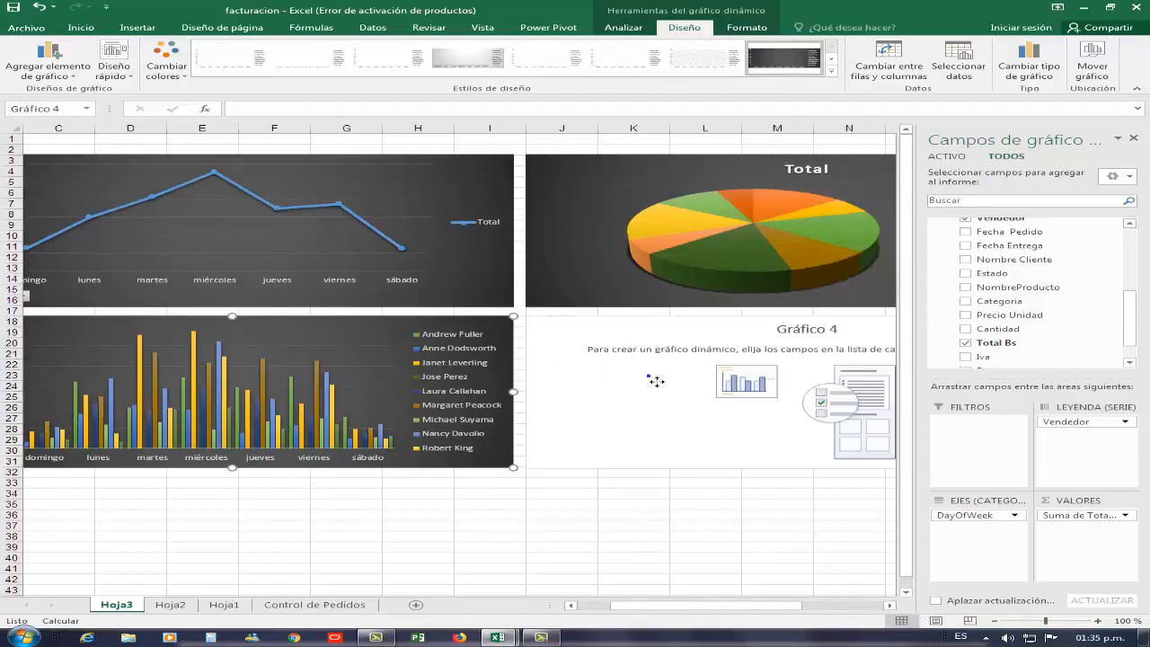
- In Gráfico 4, chart summed Total Bs by Estado with Categoria as the legend
click(768, 321)
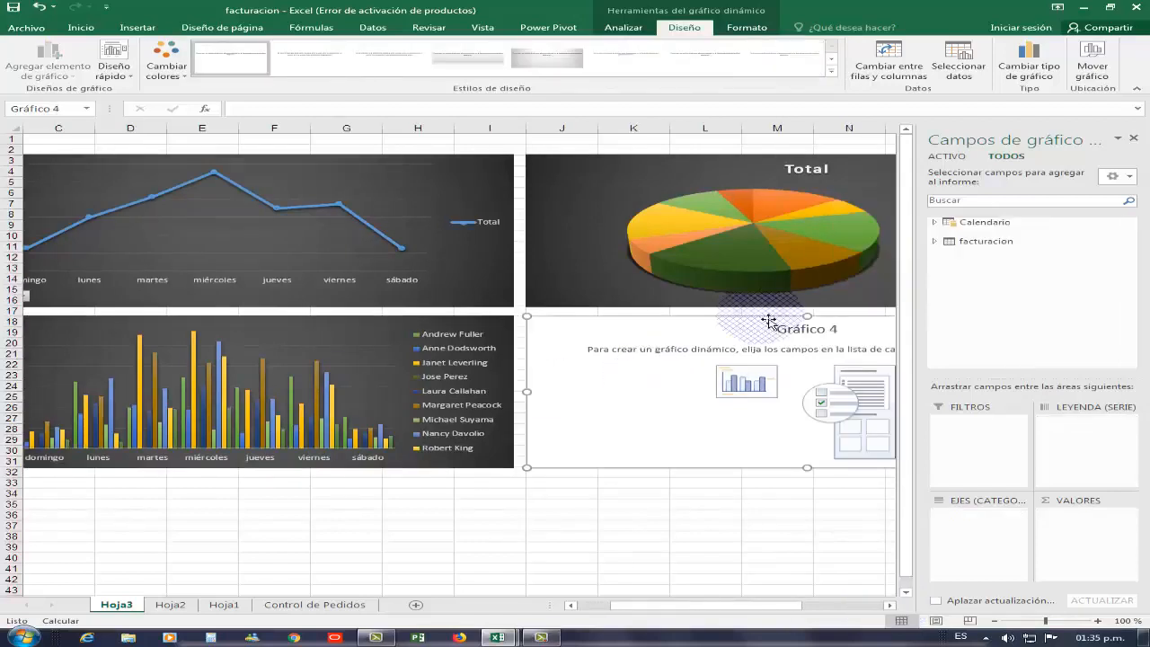
click(935, 242)
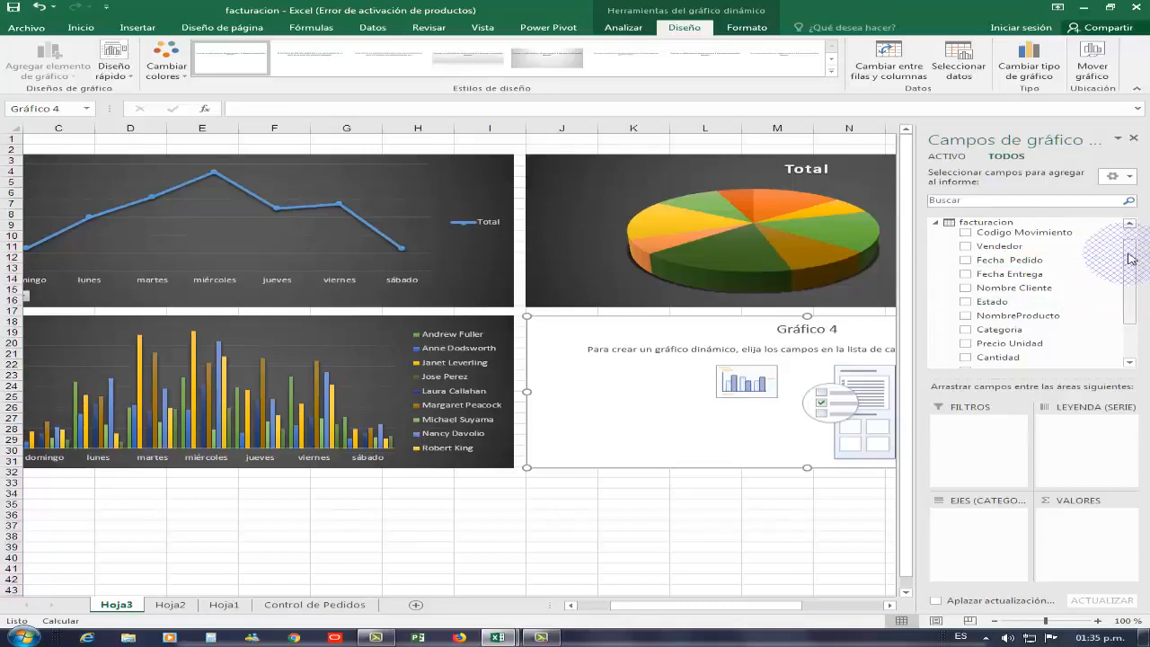
drag(1127, 251, 1132, 283)
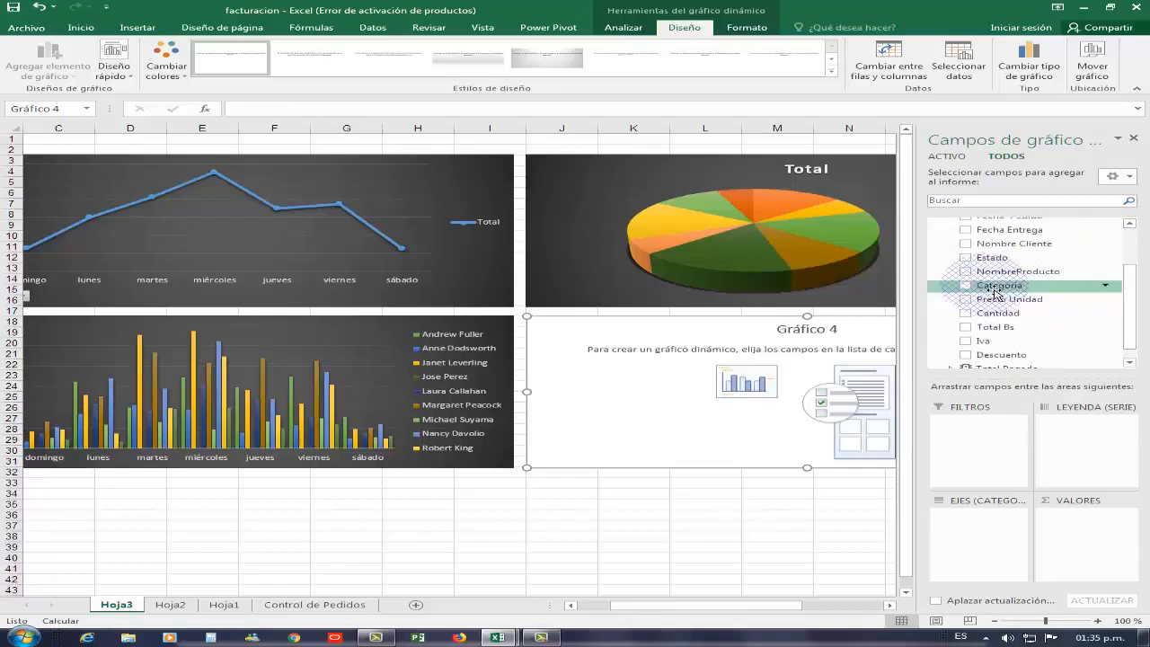
drag(997, 286, 1059, 352)
drag(1042, 489, 999, 530)
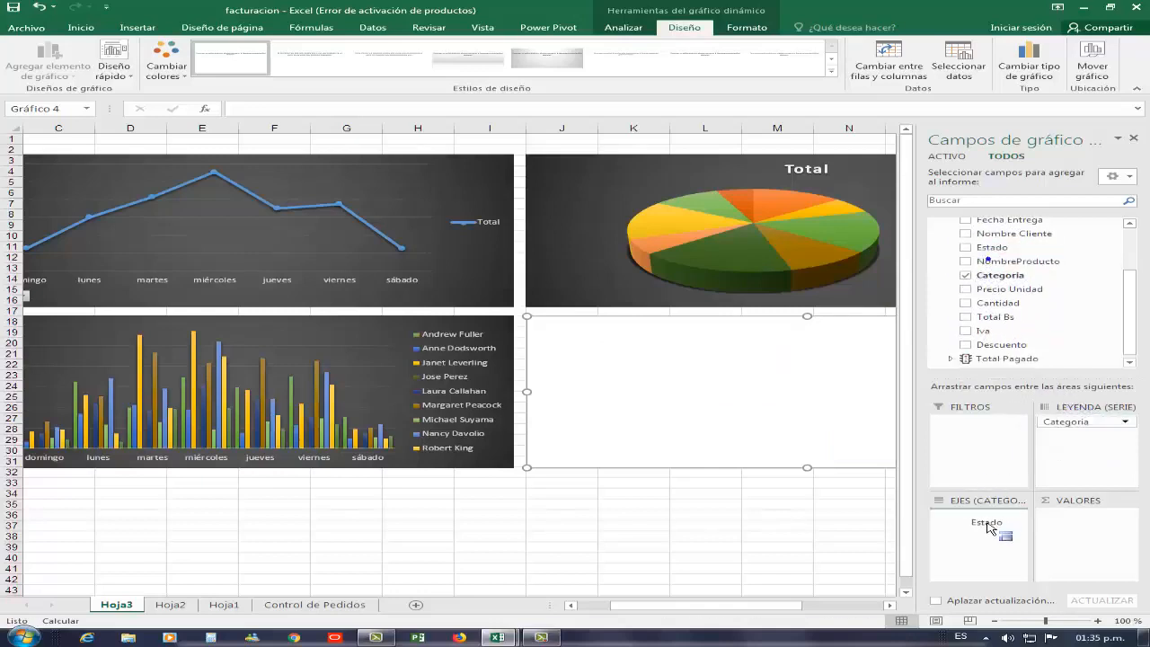
drag(1101, 305, 1114, 537)
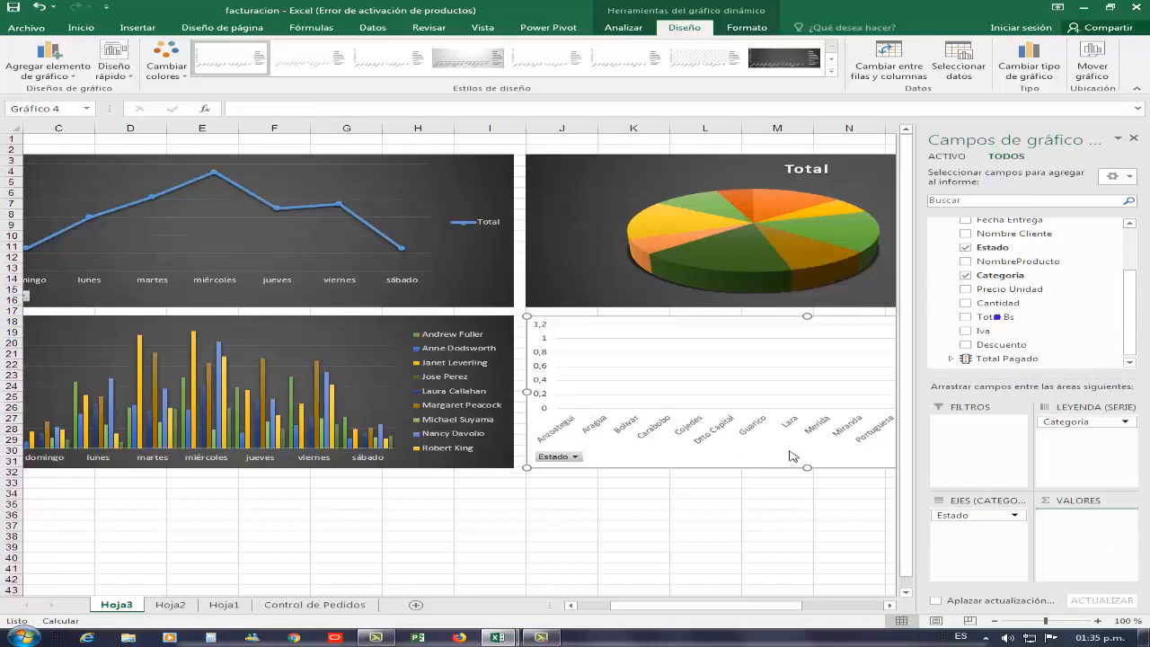
click(890, 606)
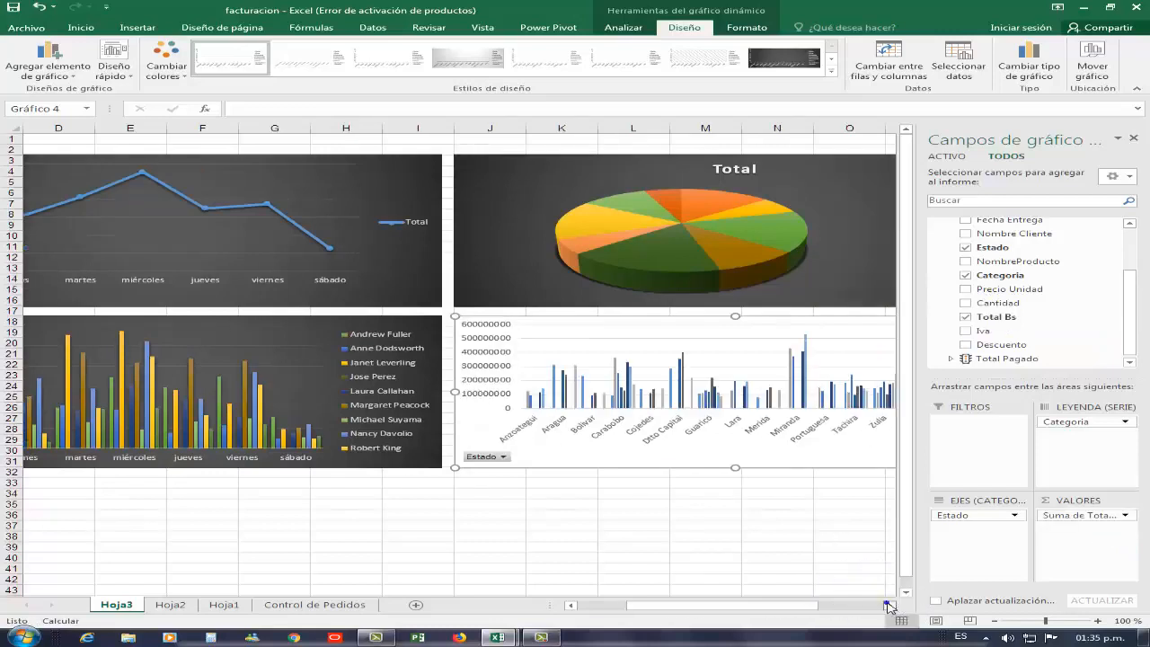
click(889, 606)
click(888, 606)
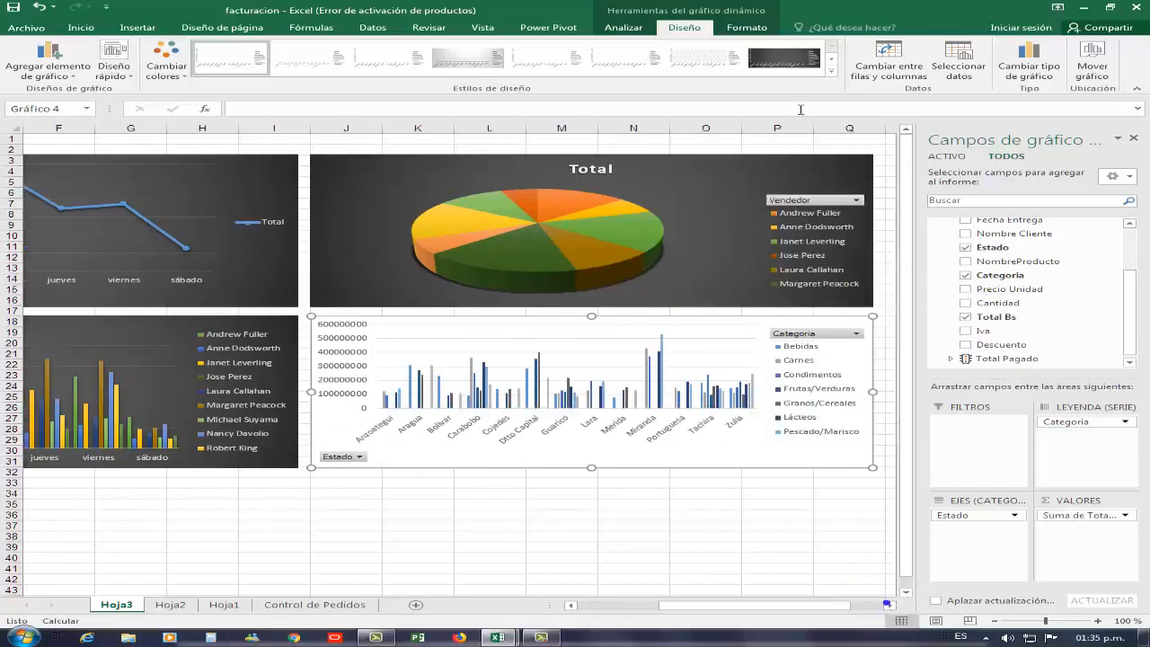
- Apply the dark style to the Estado column chart and bring up field button options
click(783, 57)
right_click(786, 338)
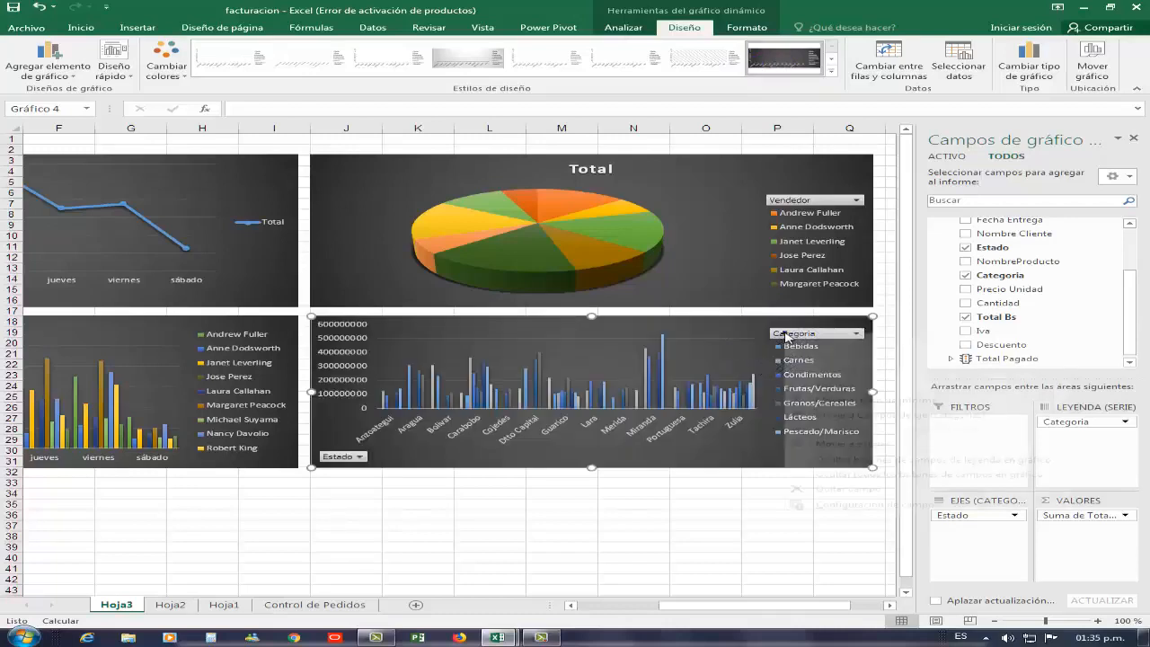
key(Escape)
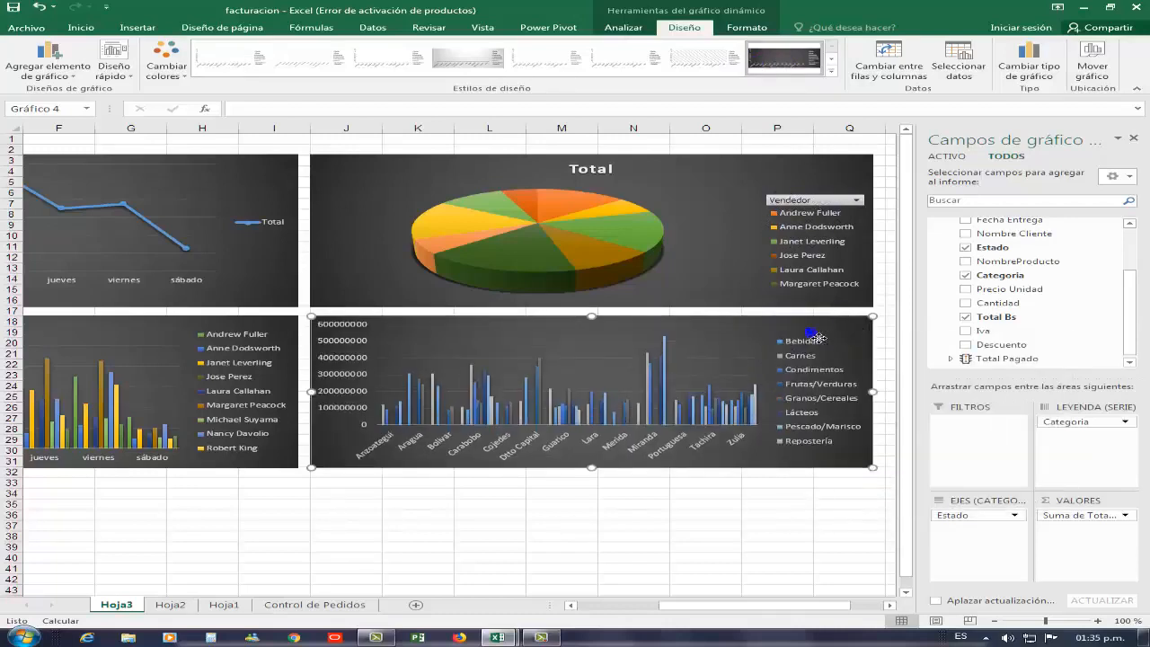
right_click(790, 194)
right_click(801, 202)
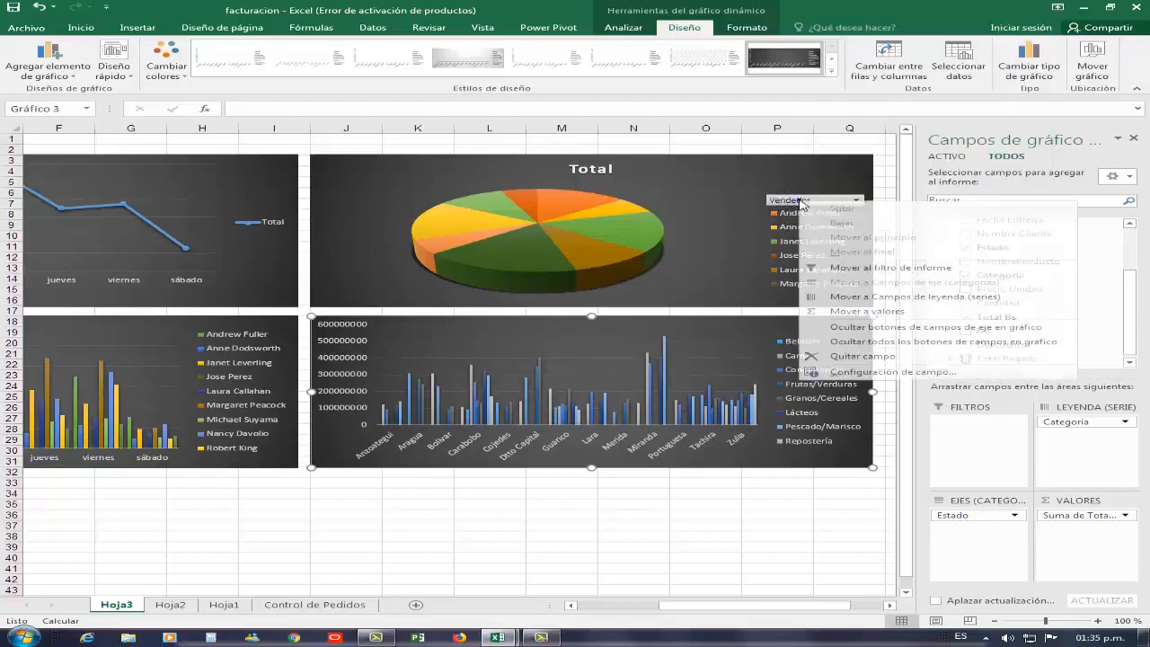
- Hide all field buttons, close the fields pane, and delete the pie chart's title
click(868, 343)
click(1134, 140)
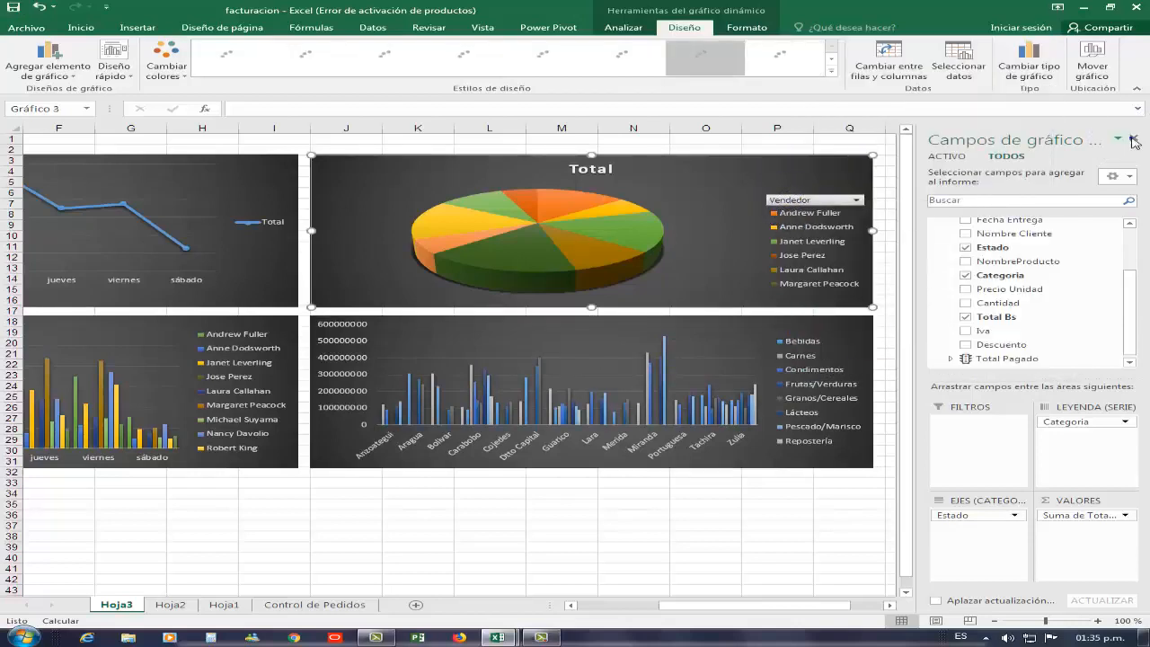
click(615, 168)
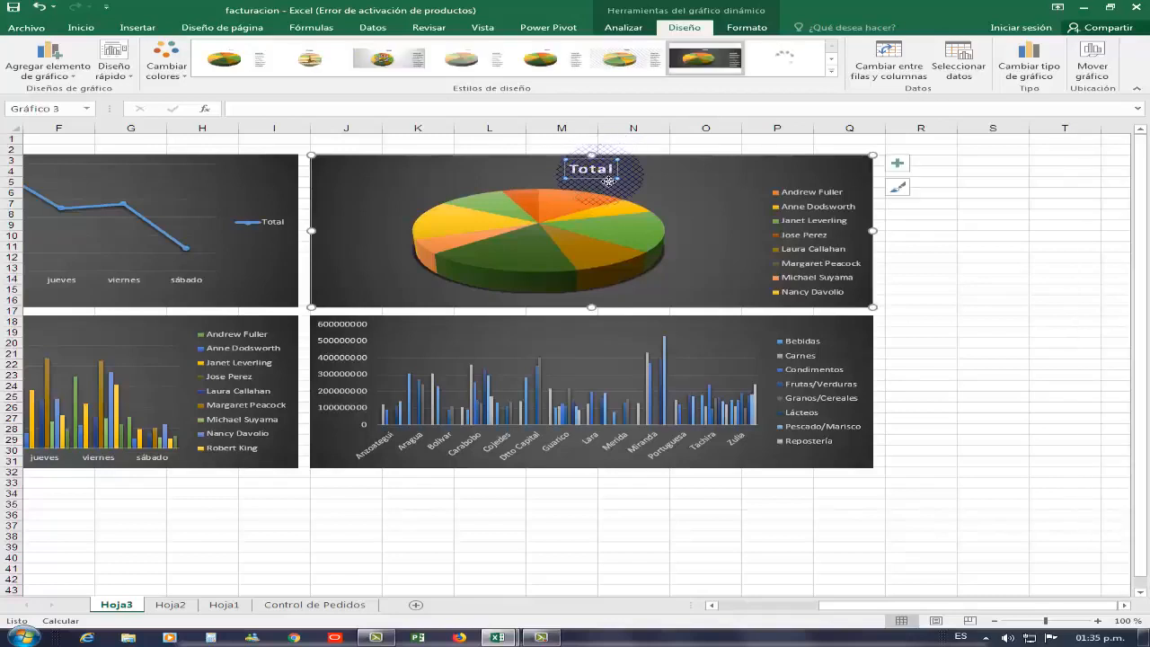
click(601, 175)
key(BackSpace)
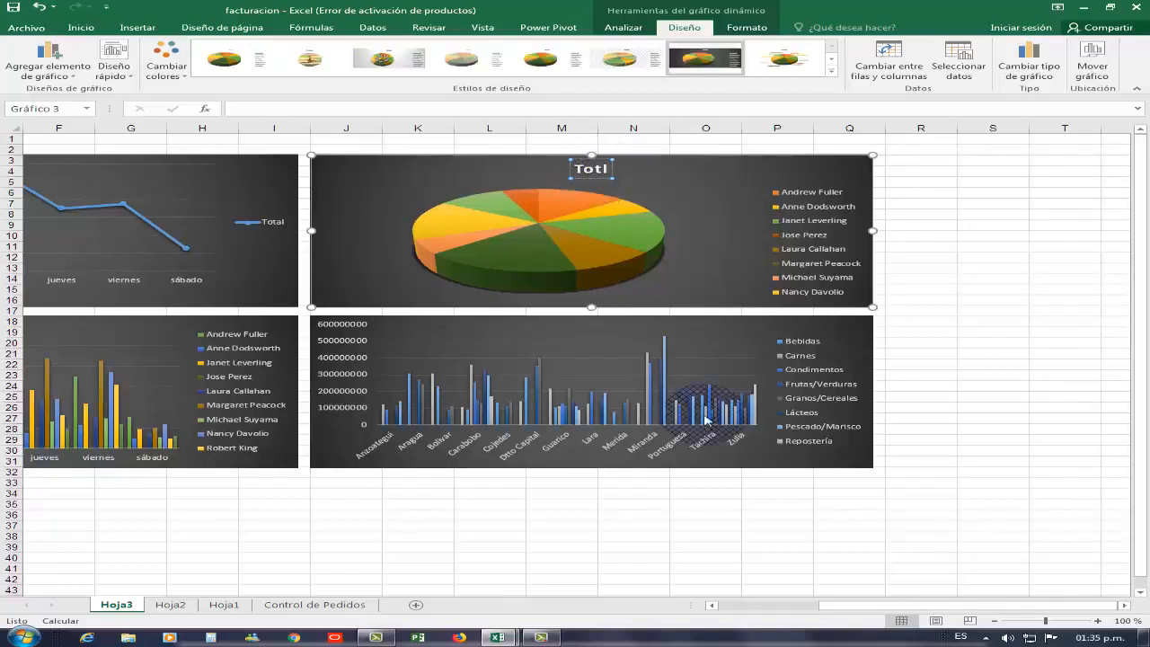
drag(836, 607, 245, 233)
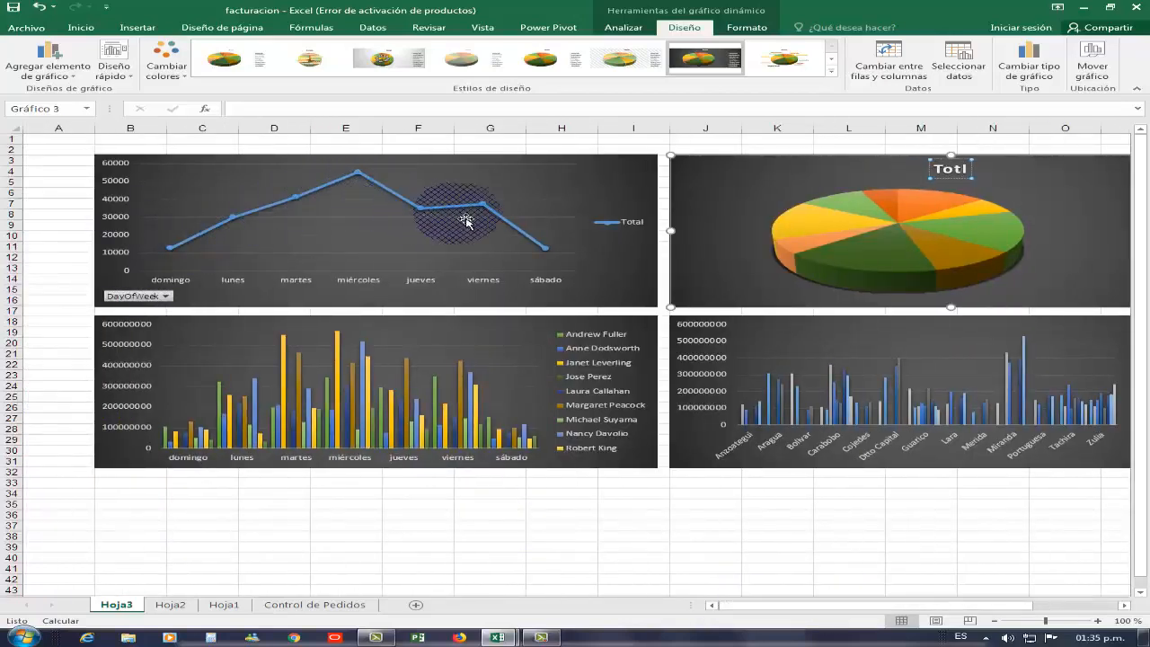
click(966, 179)
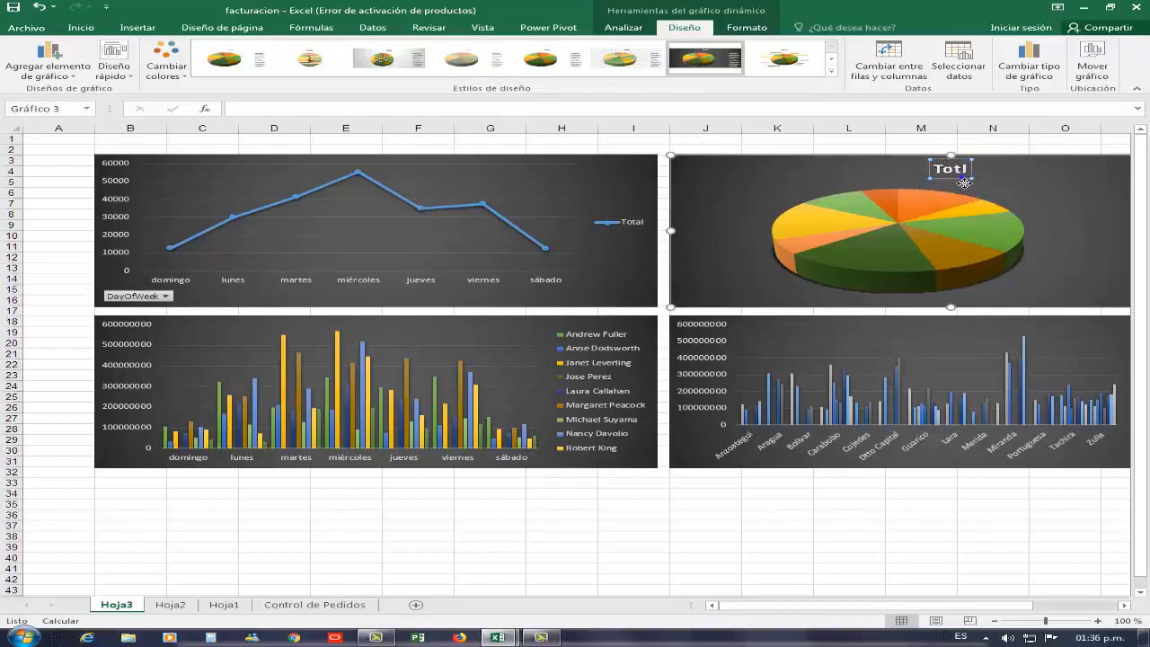
key(Delete)
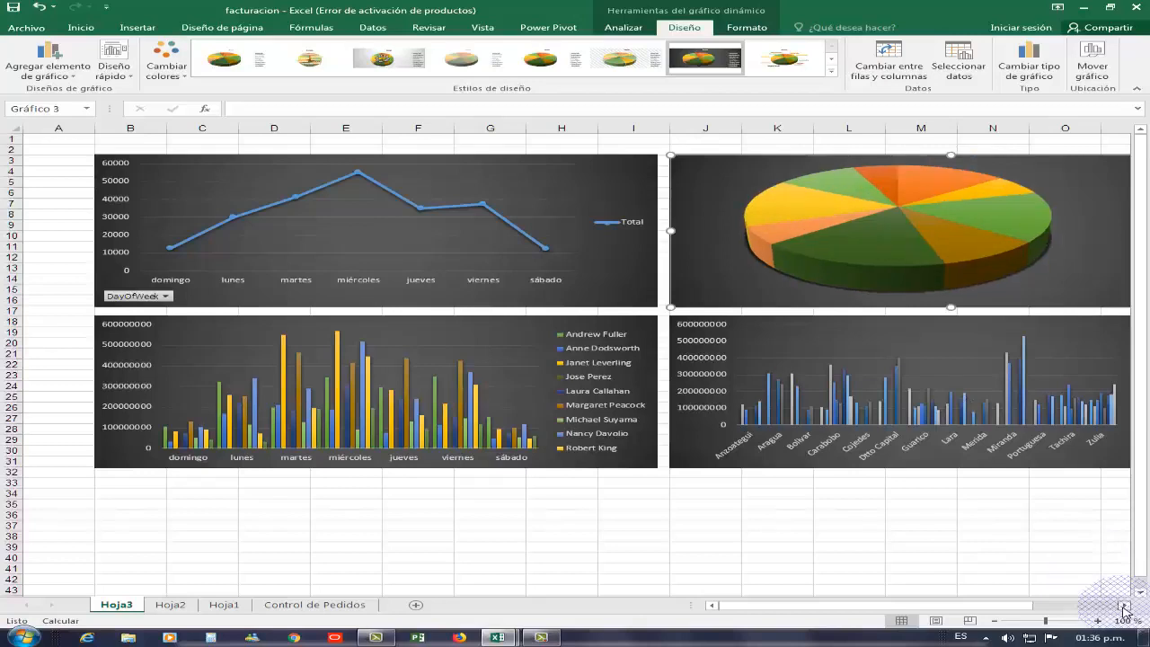
- Apply a Quick Layout with percentage labels to the pie and delete its added title
click(1124, 607)
click(1124, 607)
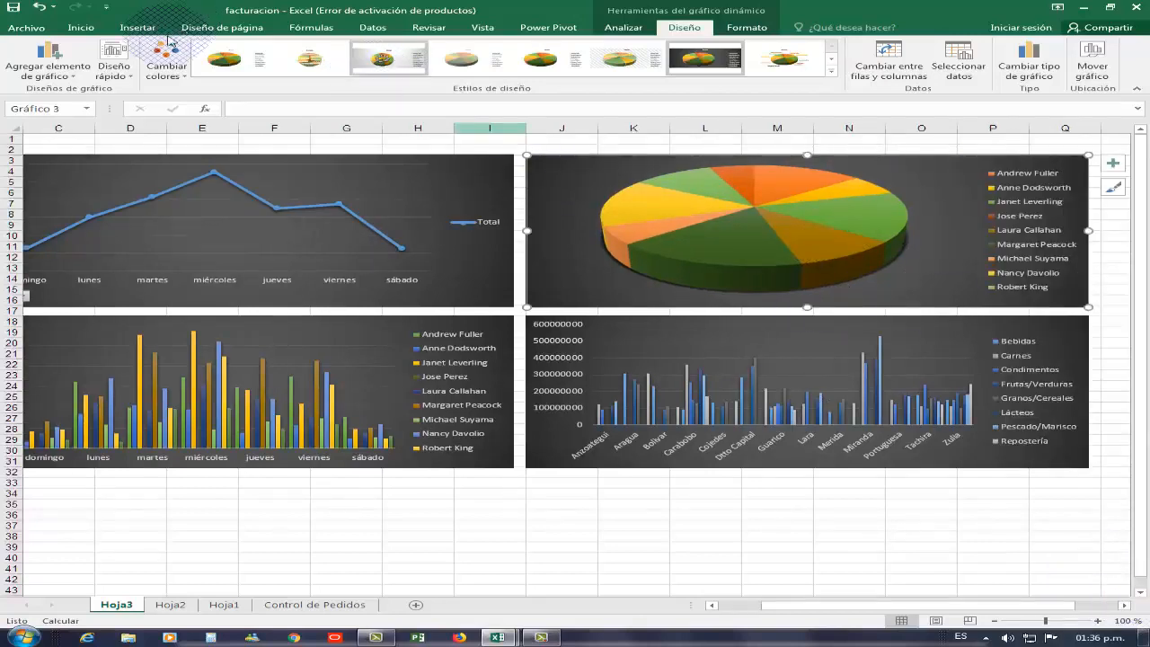
click(114, 62)
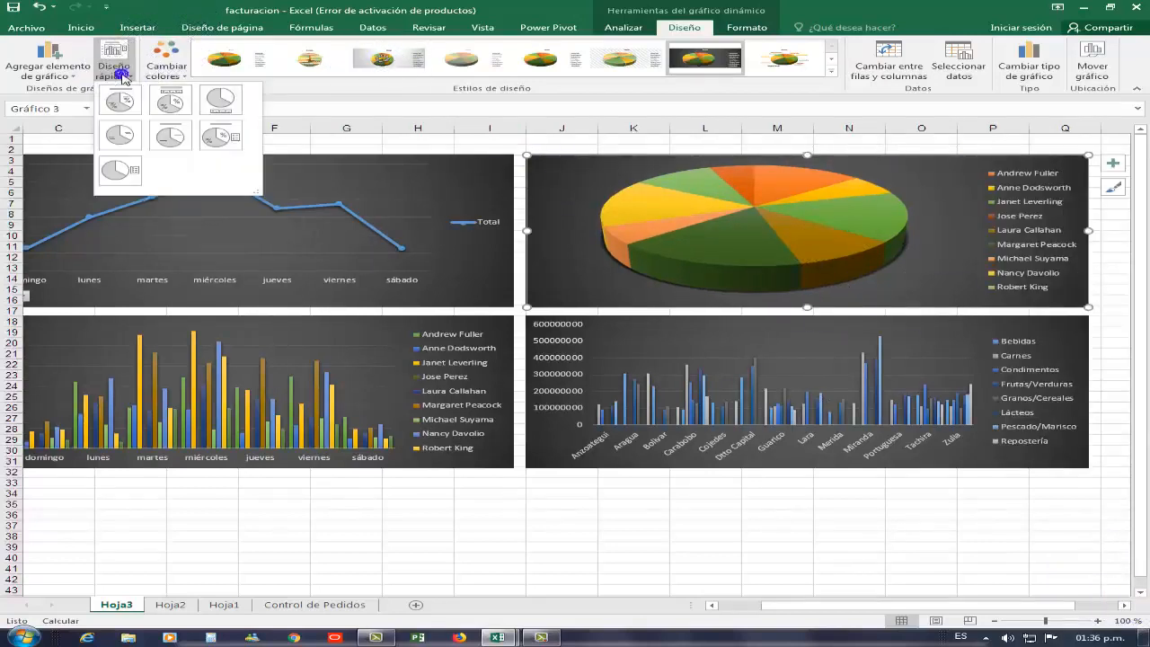
click(221, 130)
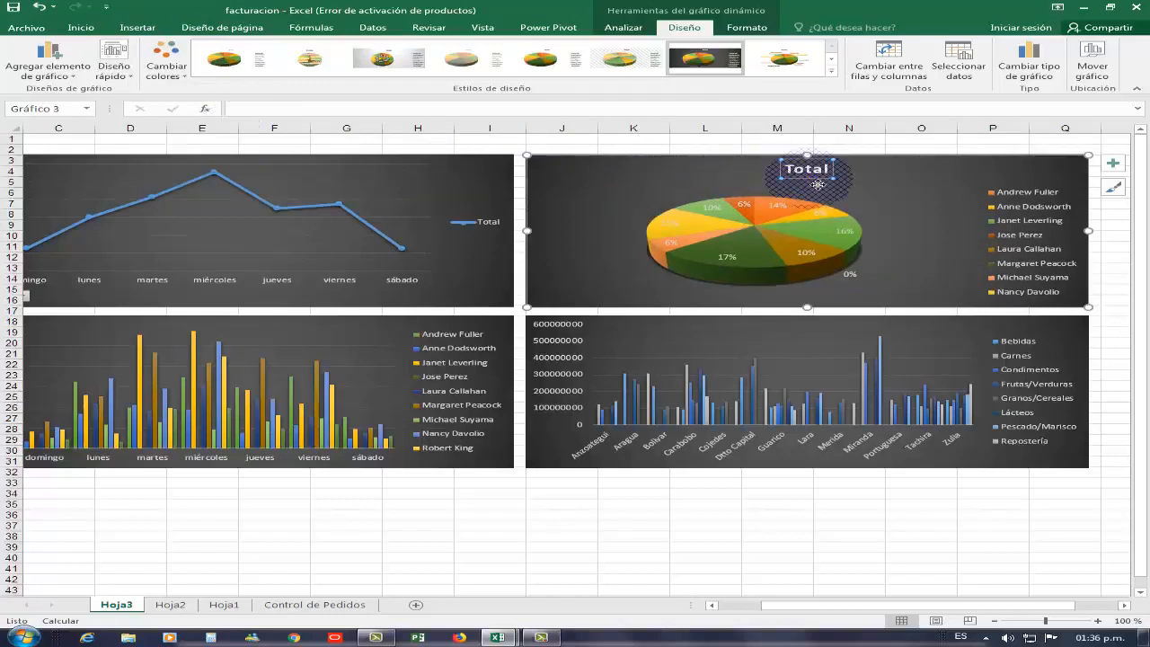
key(Delete)
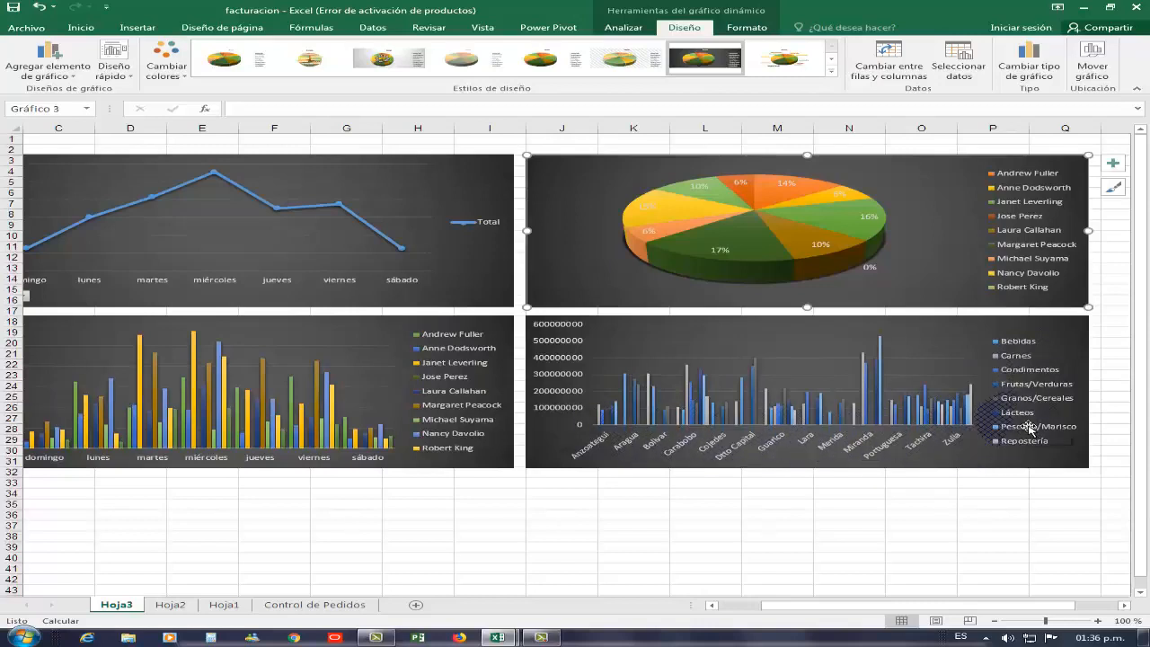
- Uncheck Page Layout's Gridlines View so Hoja3's four dark charts sit on a plain white sheet
click(208, 29)
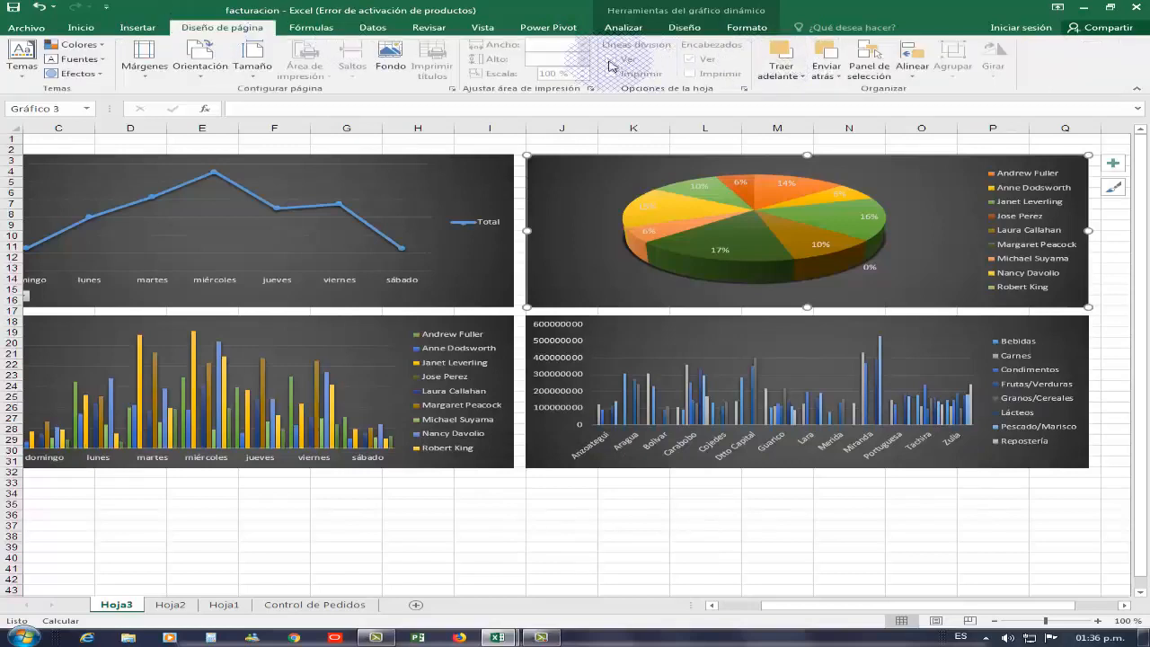
click(636, 516)
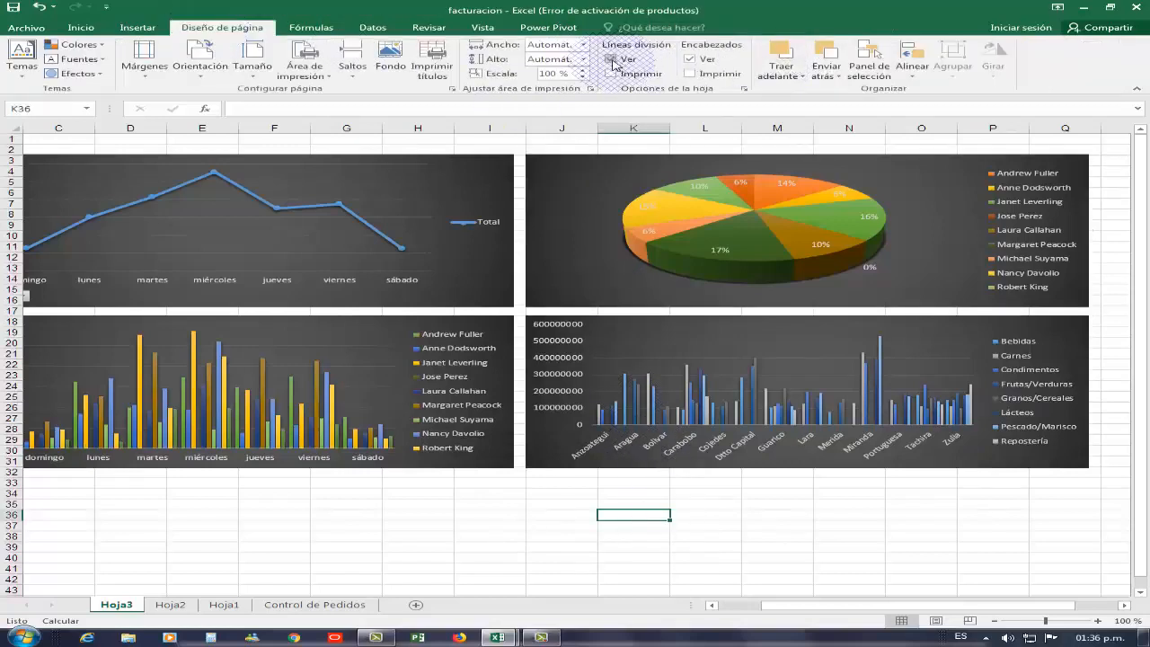
click(612, 59)
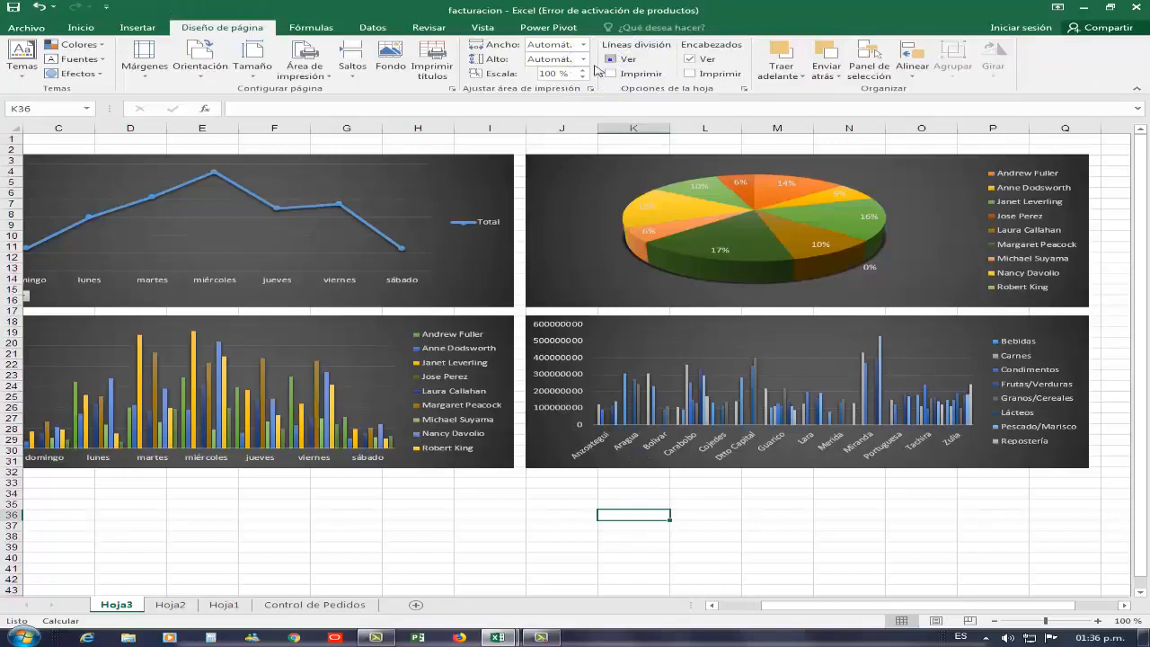
click(710, 606)
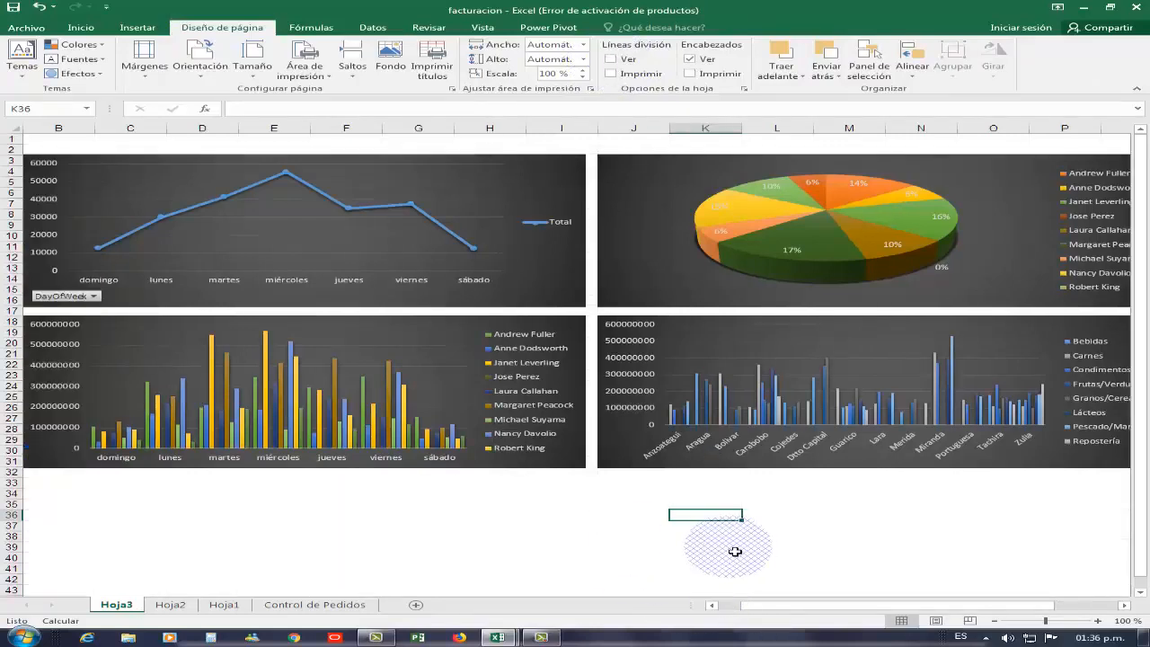